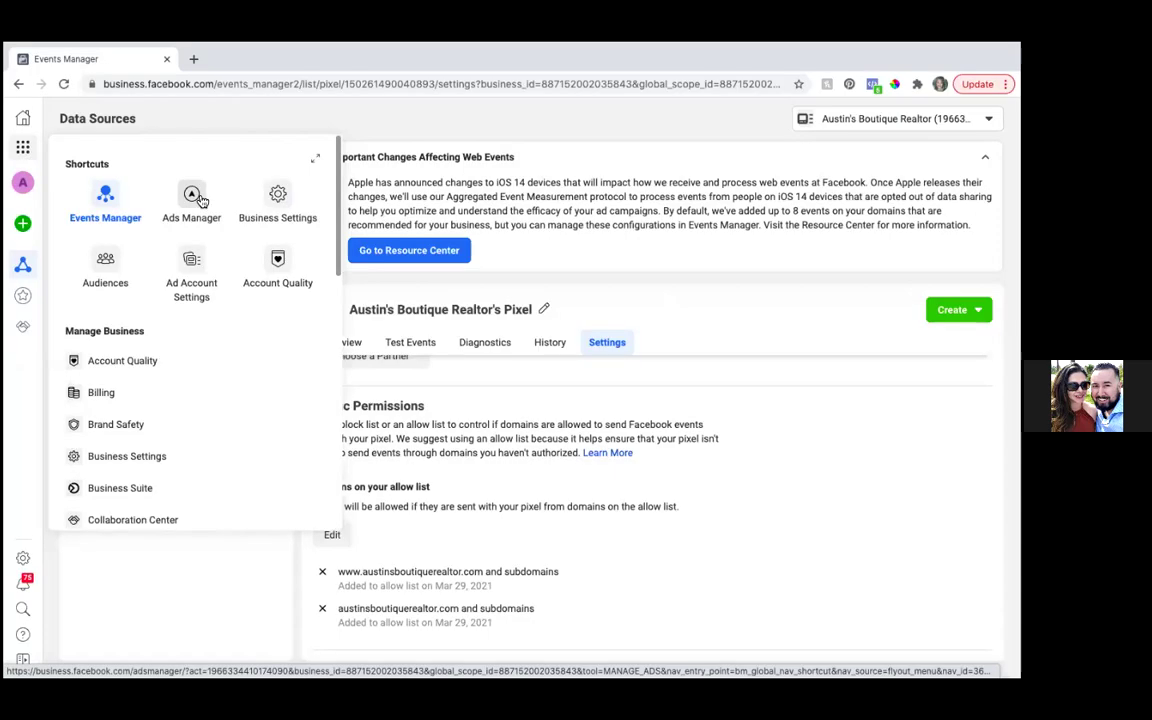
Switch from Events Manager to the Ads Manager campaigns list
{"action": "left_click", "coordinate": [199, 199]}
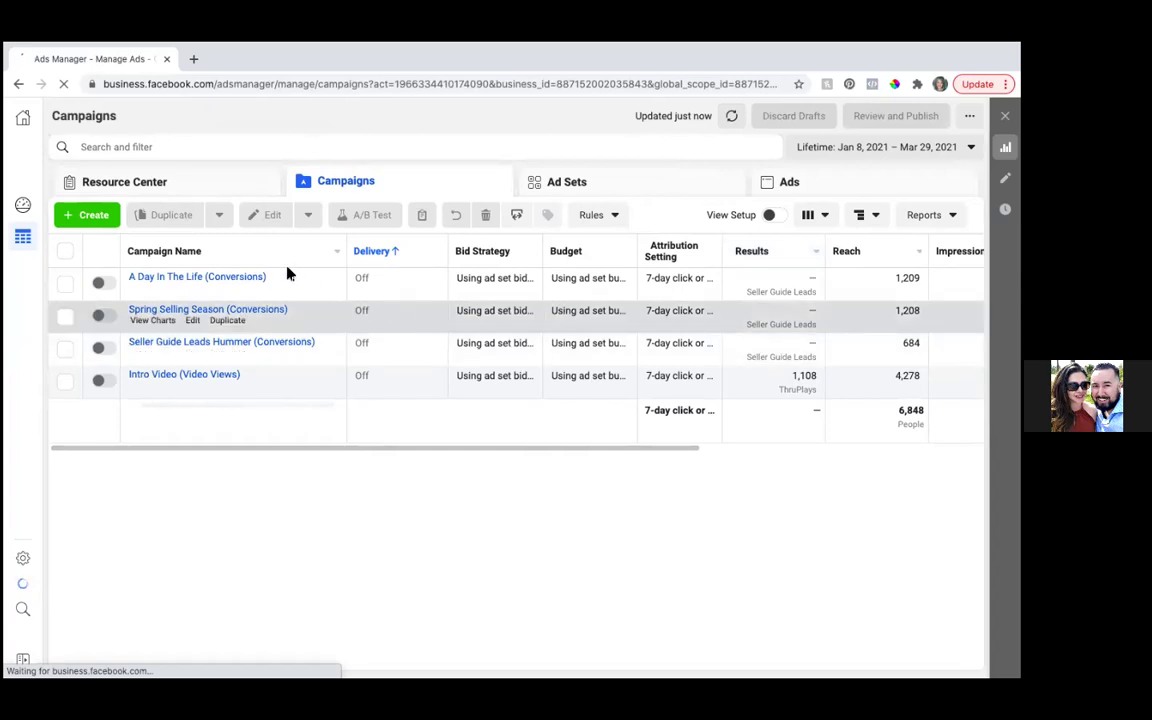
Create a new campaign draft with the Conversions objective
{"action": "left_click", "coordinate": [86, 215]}
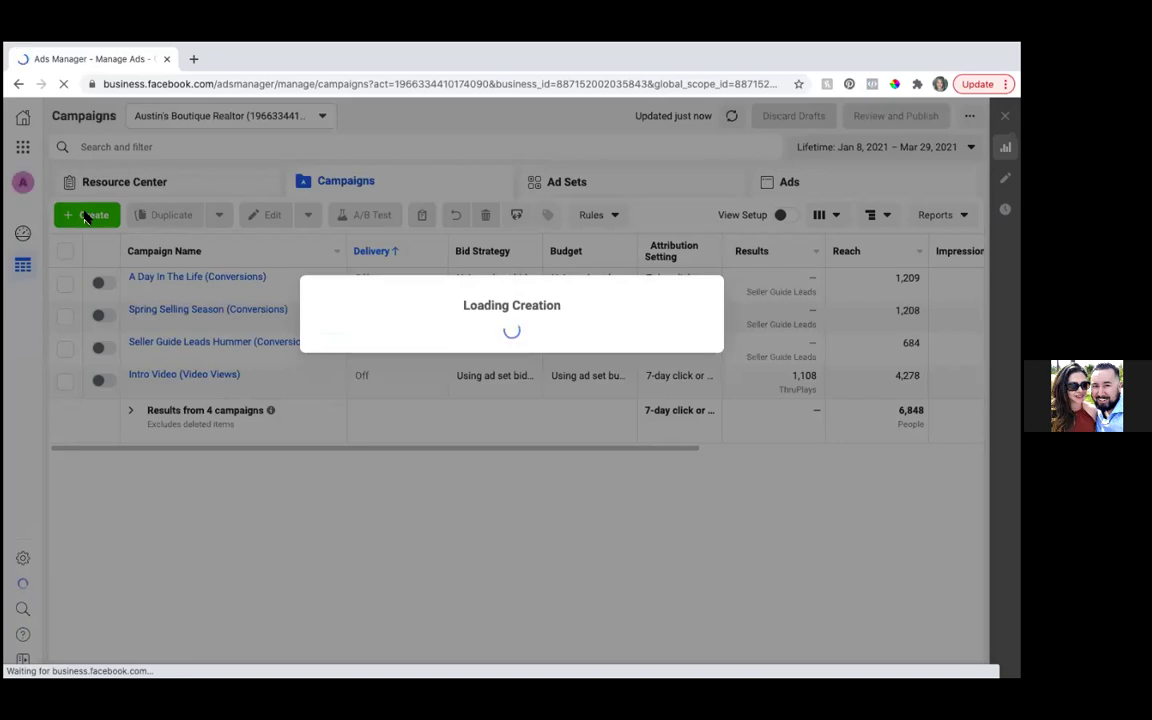
{"action": "mouse_move", "coordinate": [207, 674]}
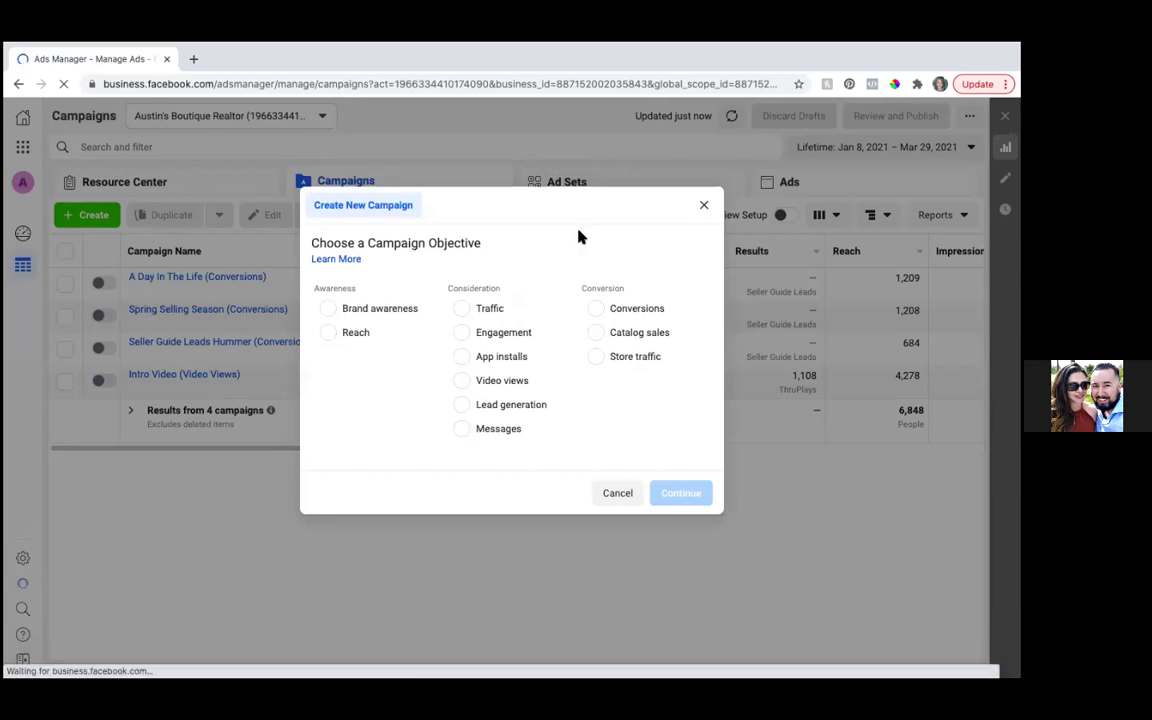
{"action": "left_click", "coordinate": [598, 309]}
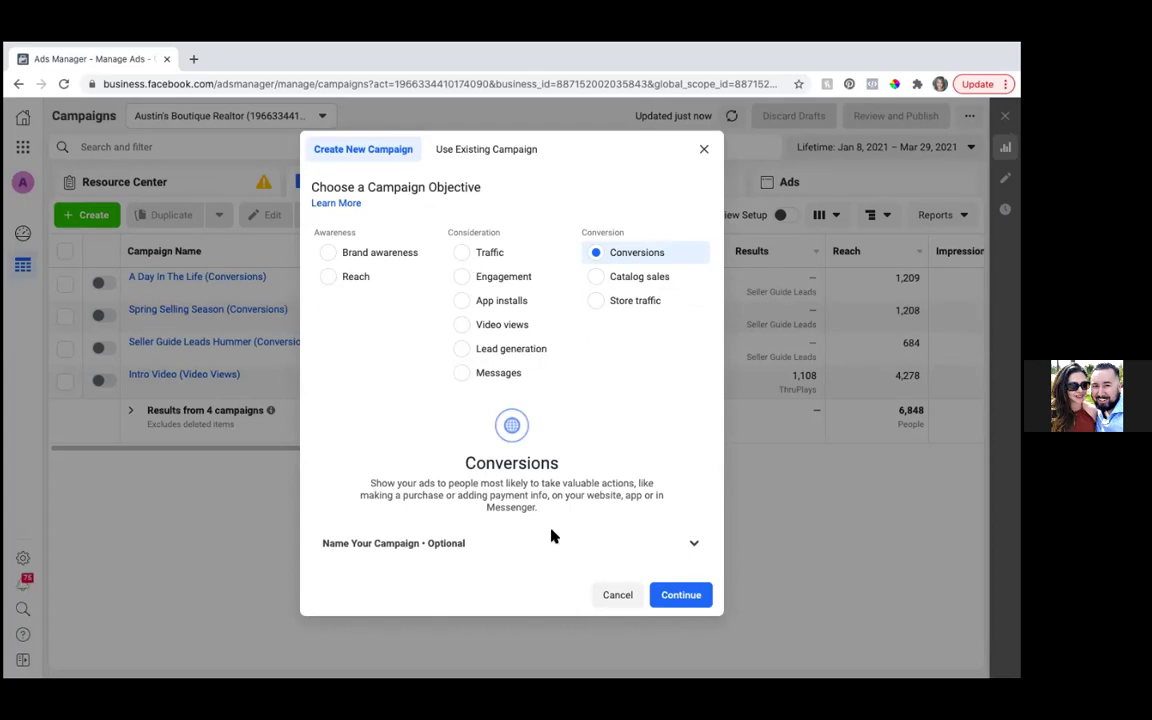
{"action": "left_click", "coordinate": [679, 594]}
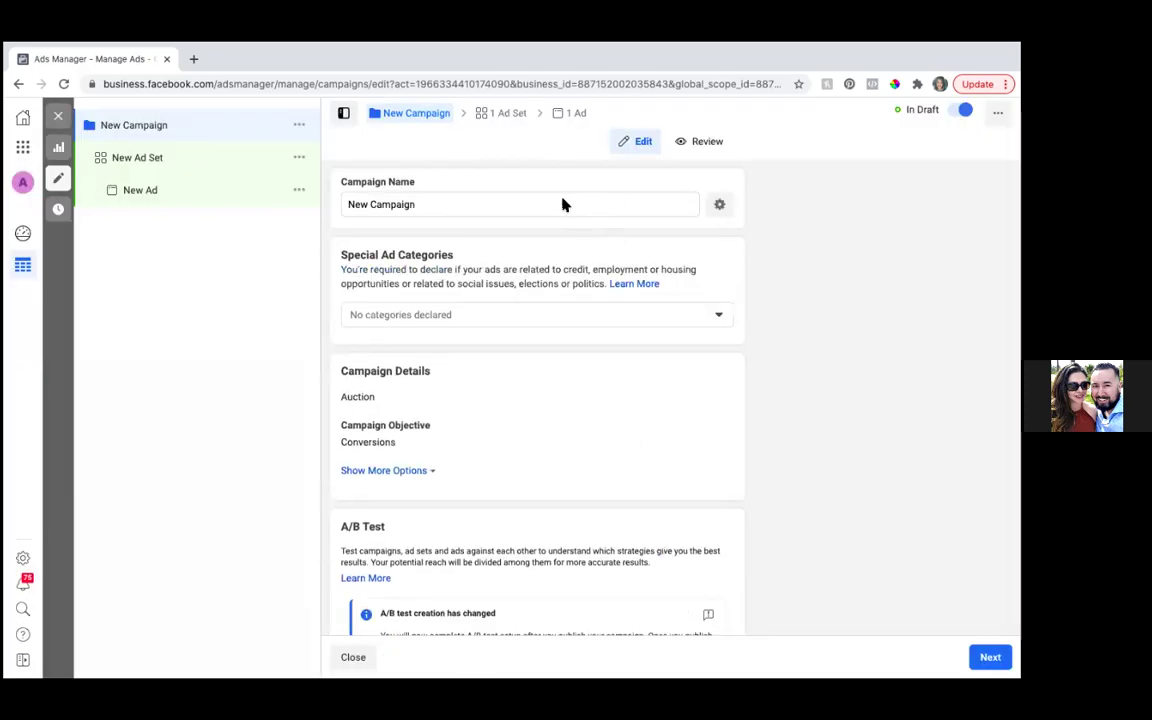
Replace the default campaign name with 'A Day in the Life Car (conversions)'
{"action": "left_click", "coordinate": [481, 203]}
{"action": "key", "text": "BackSpace"}
{"action": "key", "text": "BackSpace"}
{"action": "key", "text": "BackSpace"}
{"action": "key", "text": "BackSpace"}
{"action": "key", "text": "BackSpace"}
{"action": "key", "text": "BackSpace"}
{"action": "key", "text": "BackSpace"}
{"action": "key", "text": "BackSpace"}
{"action": "key", "text": "BackSpace"}
{"action": "key", "text": "BackSpace"}
{"action": "key", "text": "BackSpace"}
{"action": "key", "text": "BackSpace"}
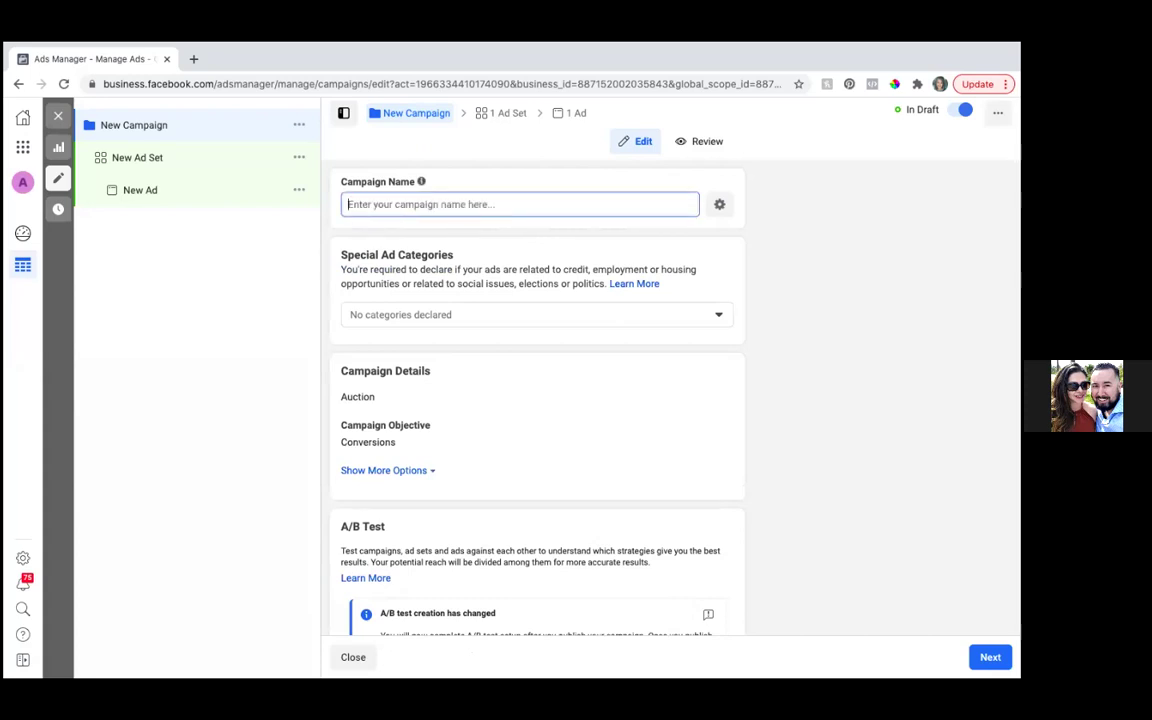
{"action": "type", "text": "A"}
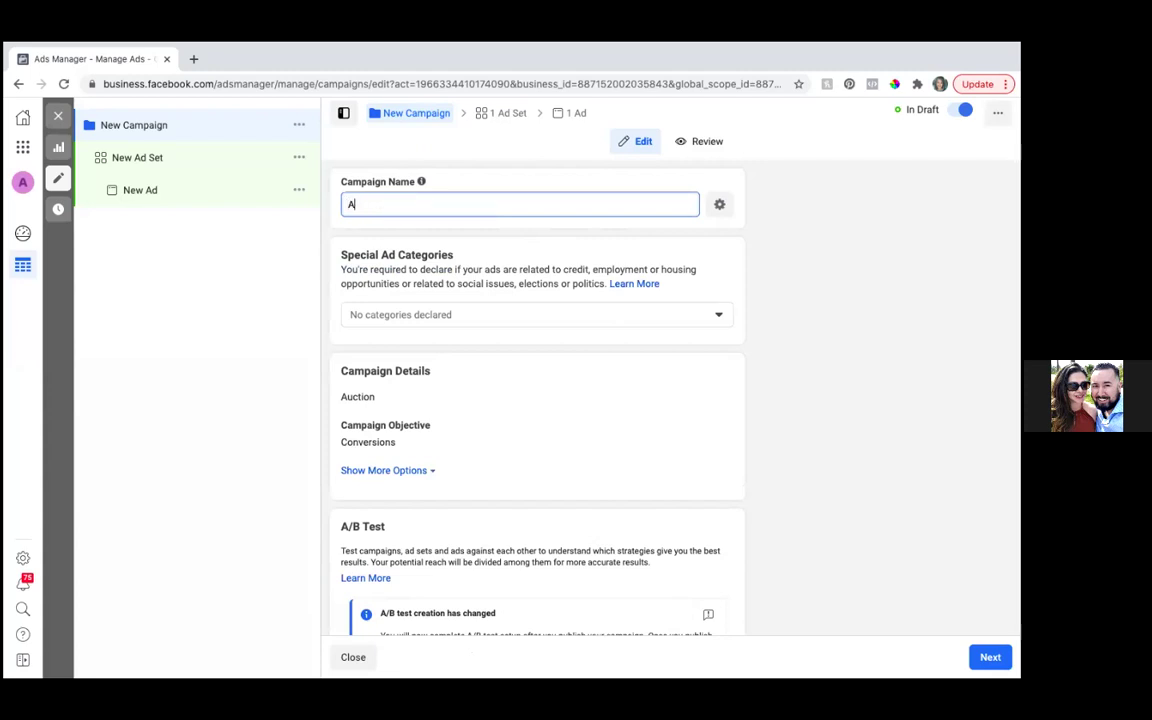
{"action": "type", "text": " Day in the Life Car (conversio"}
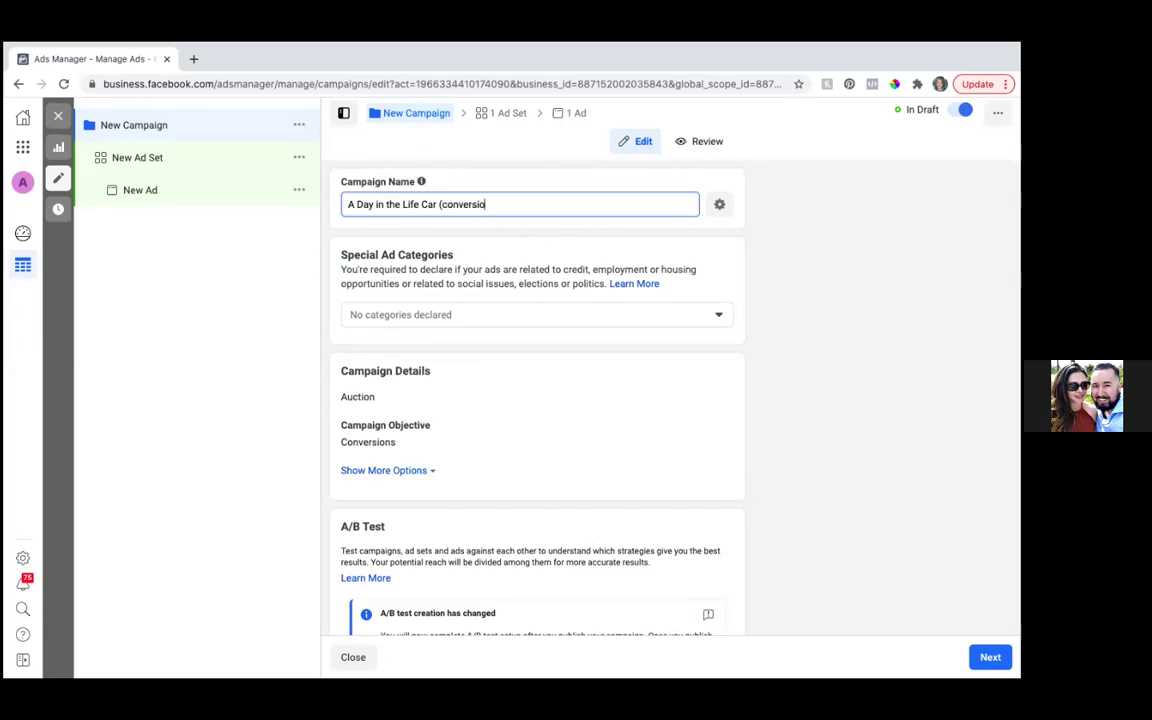
{"action": "type", "text": "ns)"}
Declare Housing as the special ad category and modify the ad sets to comply
{"action": "left_click", "coordinate": [716, 318]}
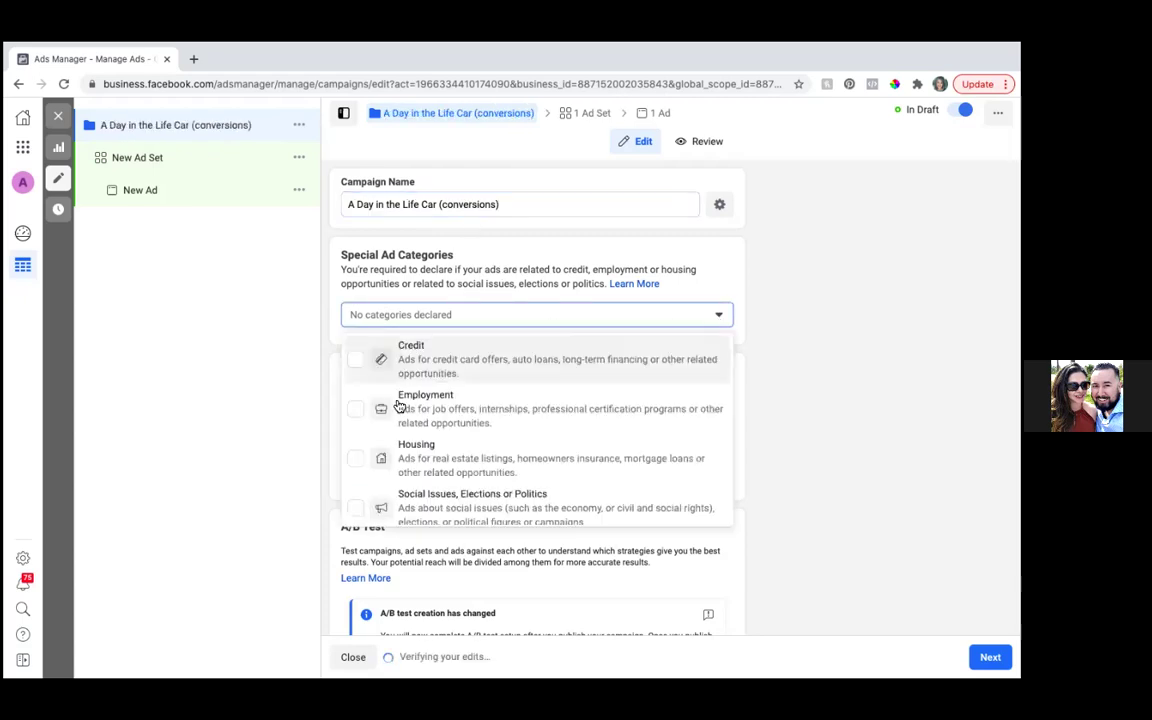
{"action": "left_click", "coordinate": [357, 462]}
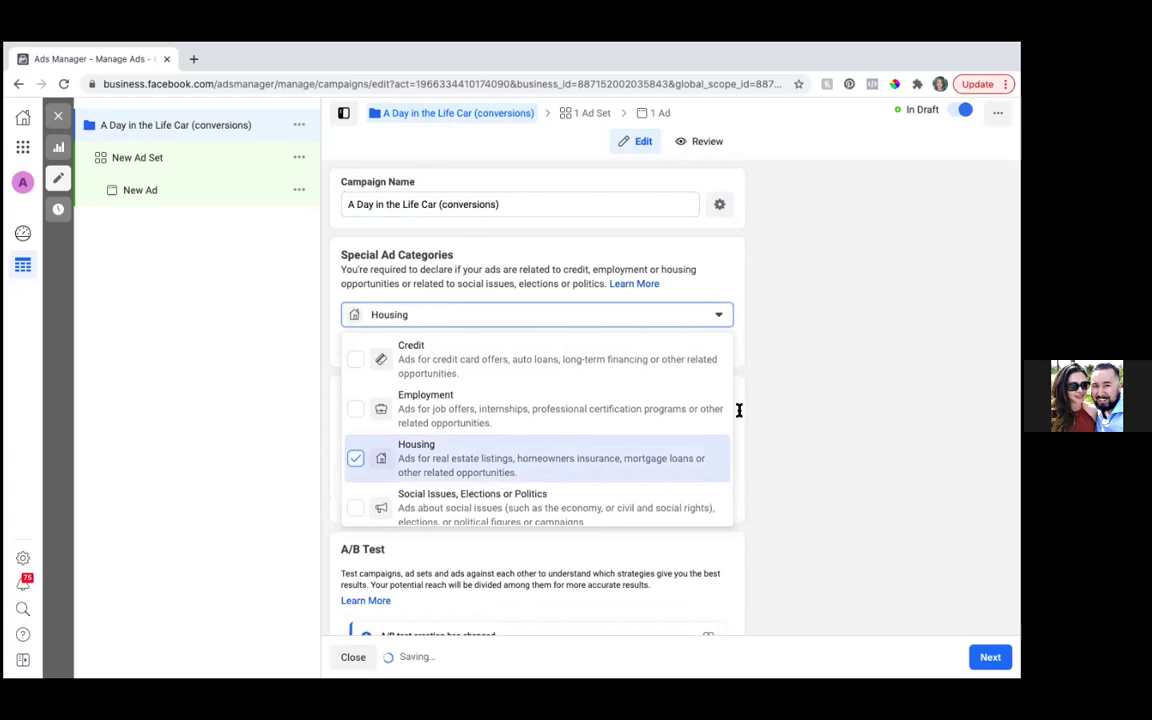
{"action": "left_click", "coordinate": [841, 528]}
{"action": "scroll", "coordinate": [473, 455], "scroll_direction": "down", "scroll_amount": 2}
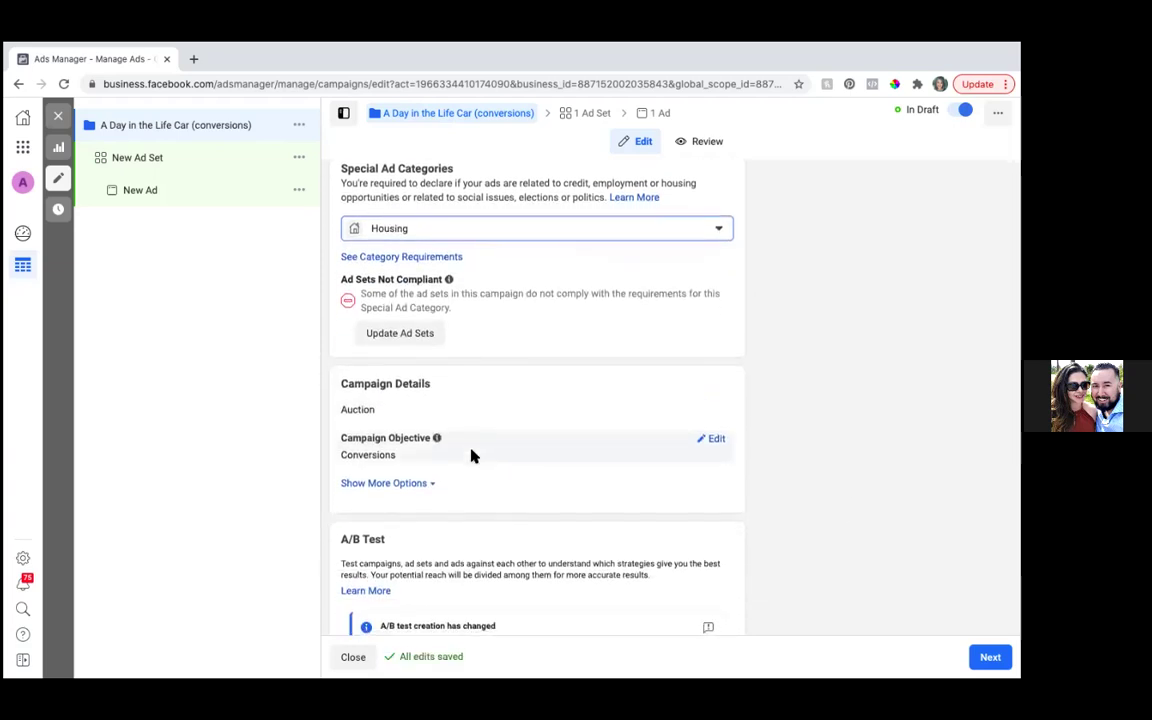
{"action": "scroll", "coordinate": [473, 455], "scroll_direction": "down", "scroll_amount": 1}
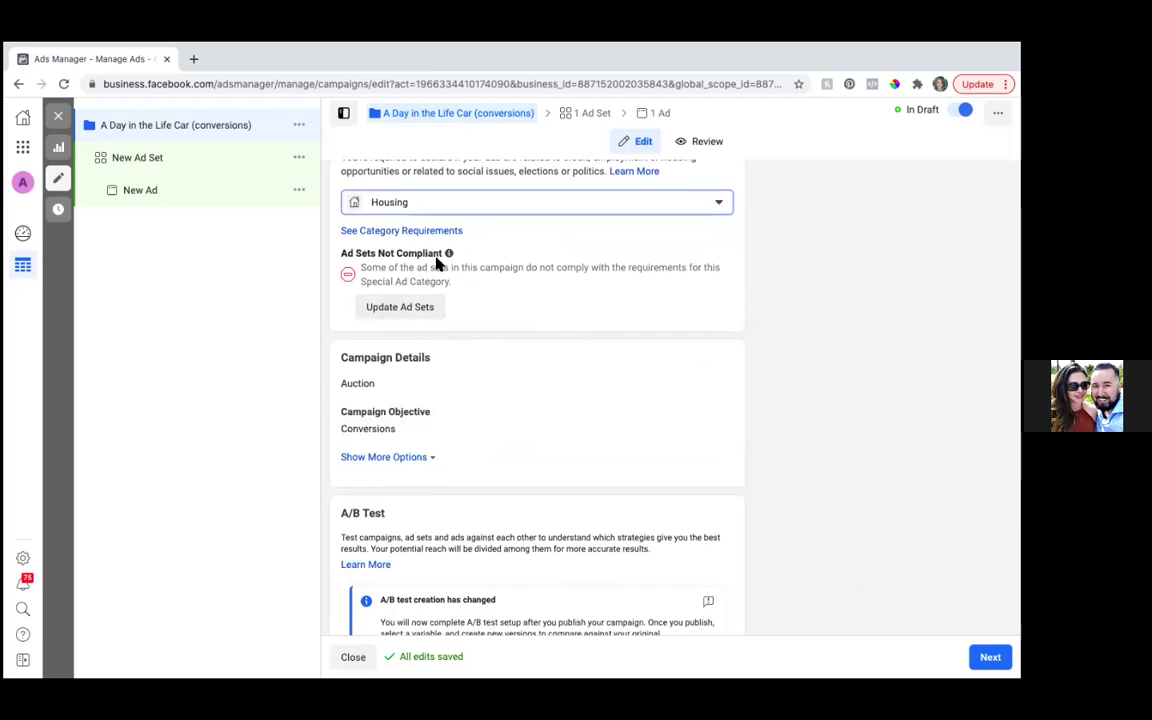
{"action": "left_click", "coordinate": [416, 311]}
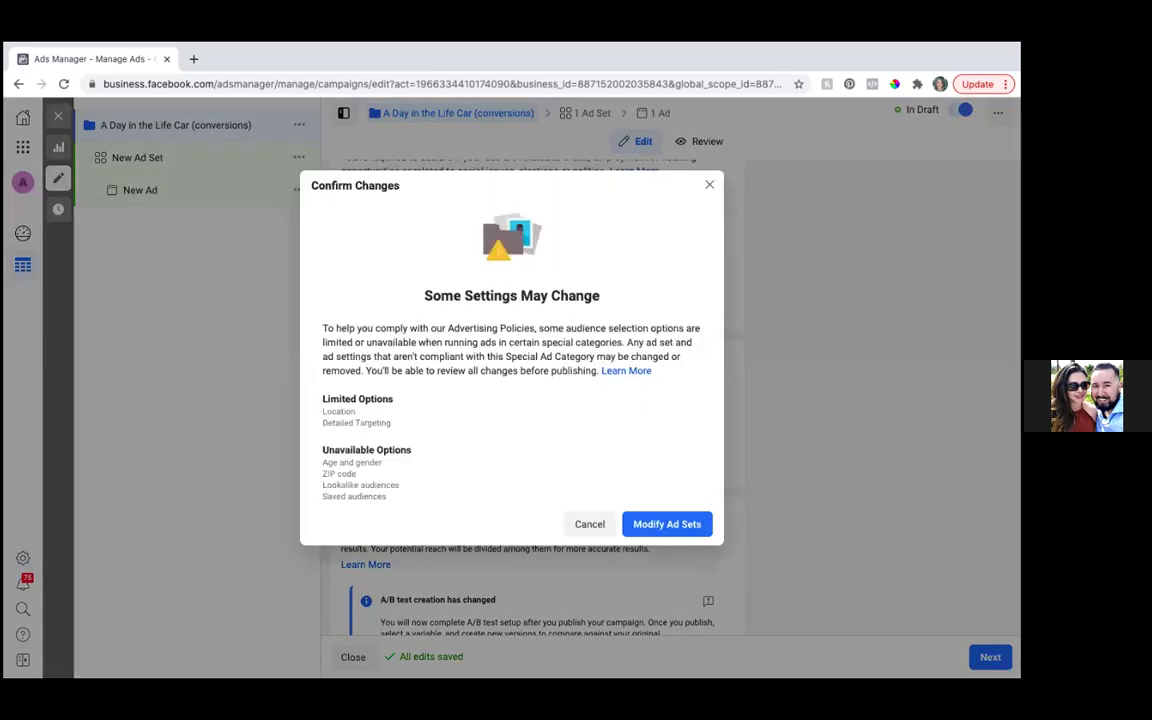
{"action": "left_click", "coordinate": [652, 525]}
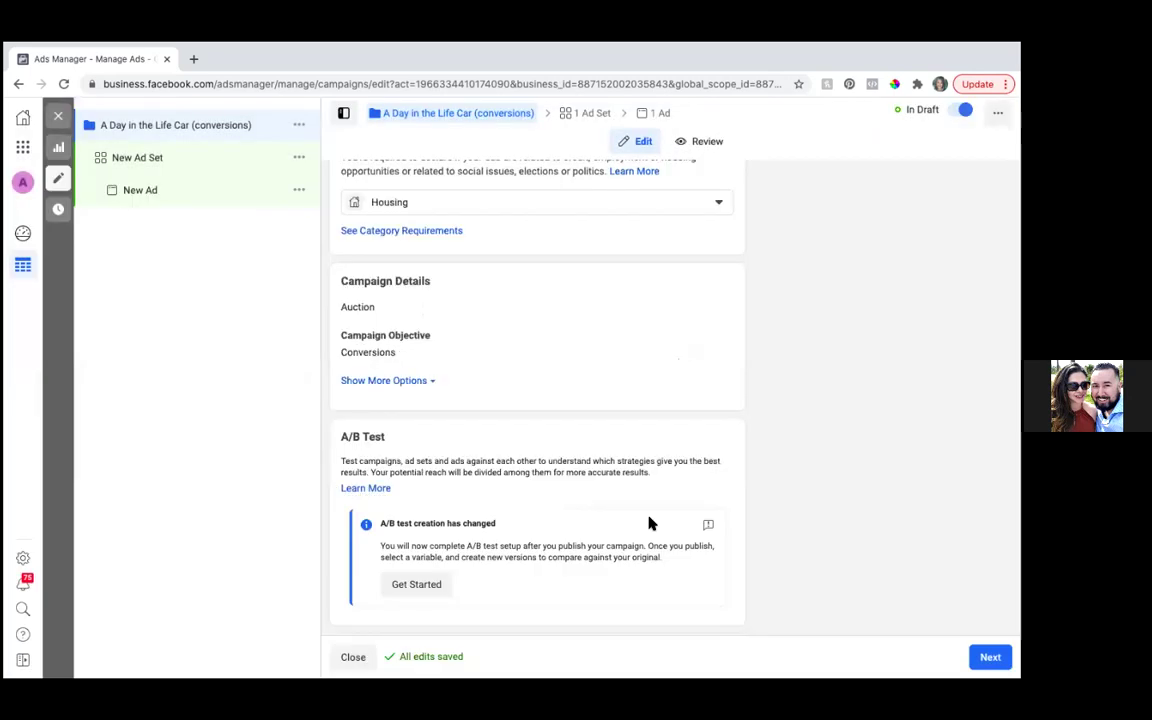
Leave A/B Test and Campaign Budget Optimization unchanged and continue to the ad set settings
{"action": "scroll", "coordinate": [494, 334], "scroll_direction": "down", "scroll_amount": 1}
{"action": "scroll", "coordinate": [494, 336], "scroll_direction": "down", "scroll_amount": 5}
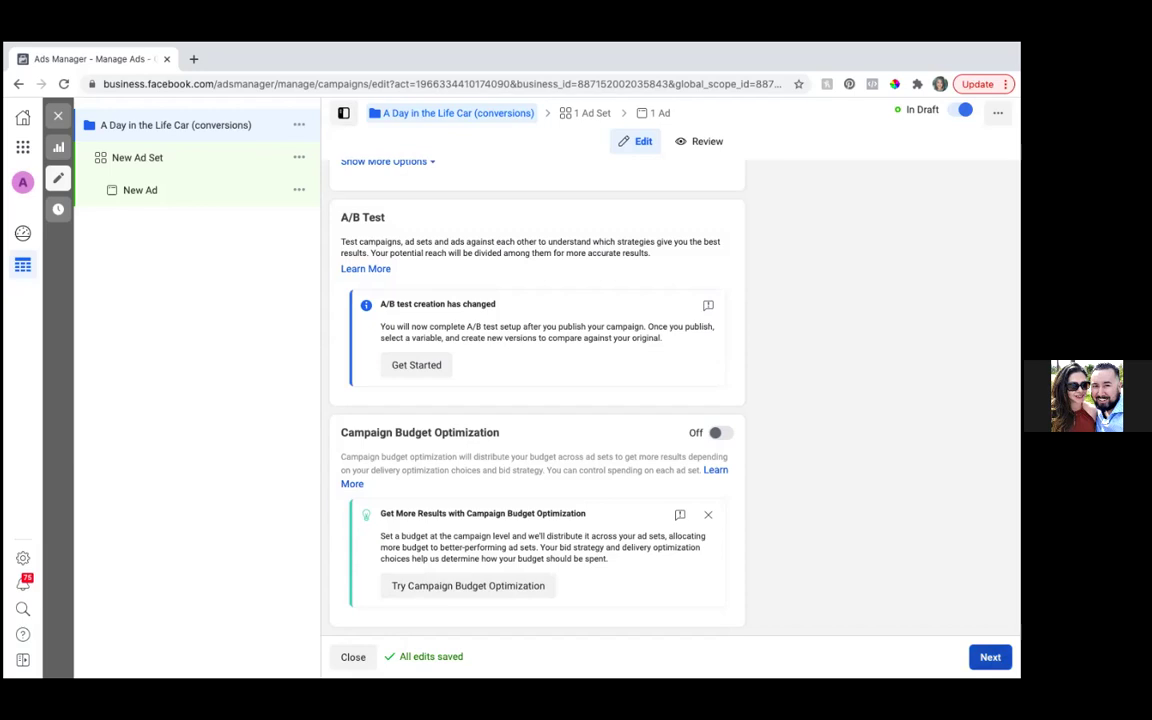
{"action": "left_click", "coordinate": [990, 657]}
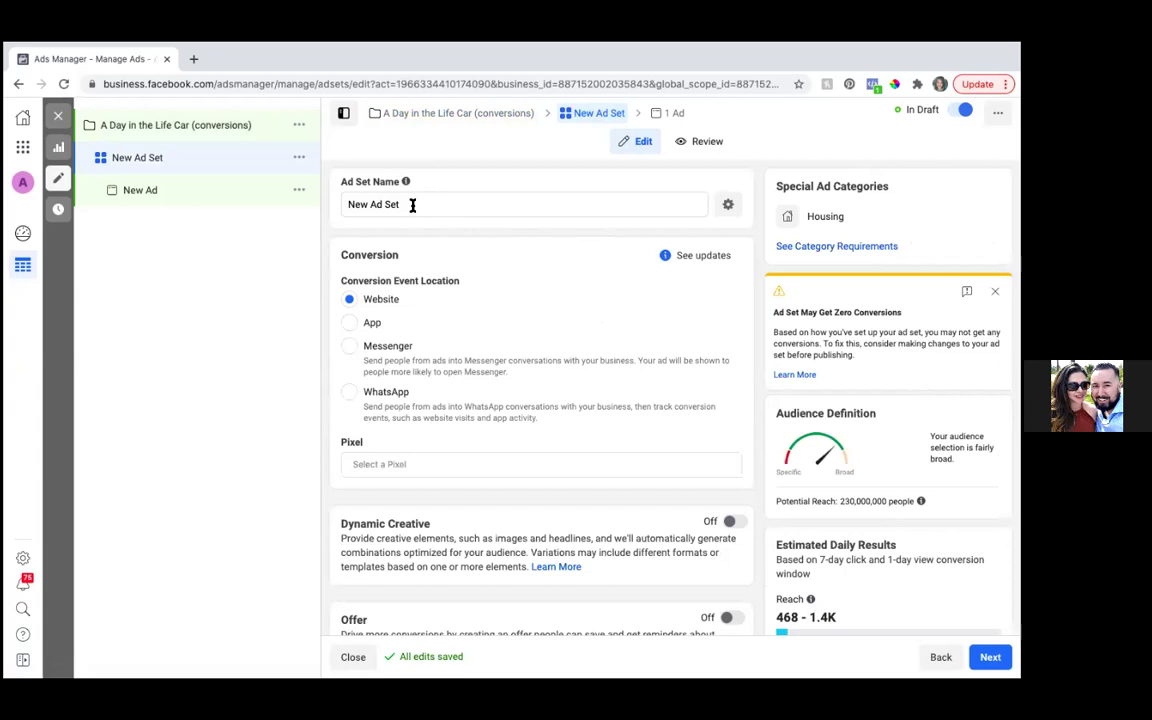
Name the ad set 'A Day In The Life (Car) Conversion', then scroll down to Pixel
{"action": "left_click", "coordinate": [412, 204]}
{"action": "key", "text": "BackSpace"}
{"action": "key", "text": "BackSpace"}
{"action": "key", "text": "BackSpace"}
{"action": "key", "text": "BackSpace"}
{"action": "key", "text": "BackSpace"}
{"action": "key", "text": "BackSpace"}
{"action": "key", "text": "BackSpace"}
{"action": "key", "text": "BackSpace"}
{"action": "key", "text": "BackSpace"}
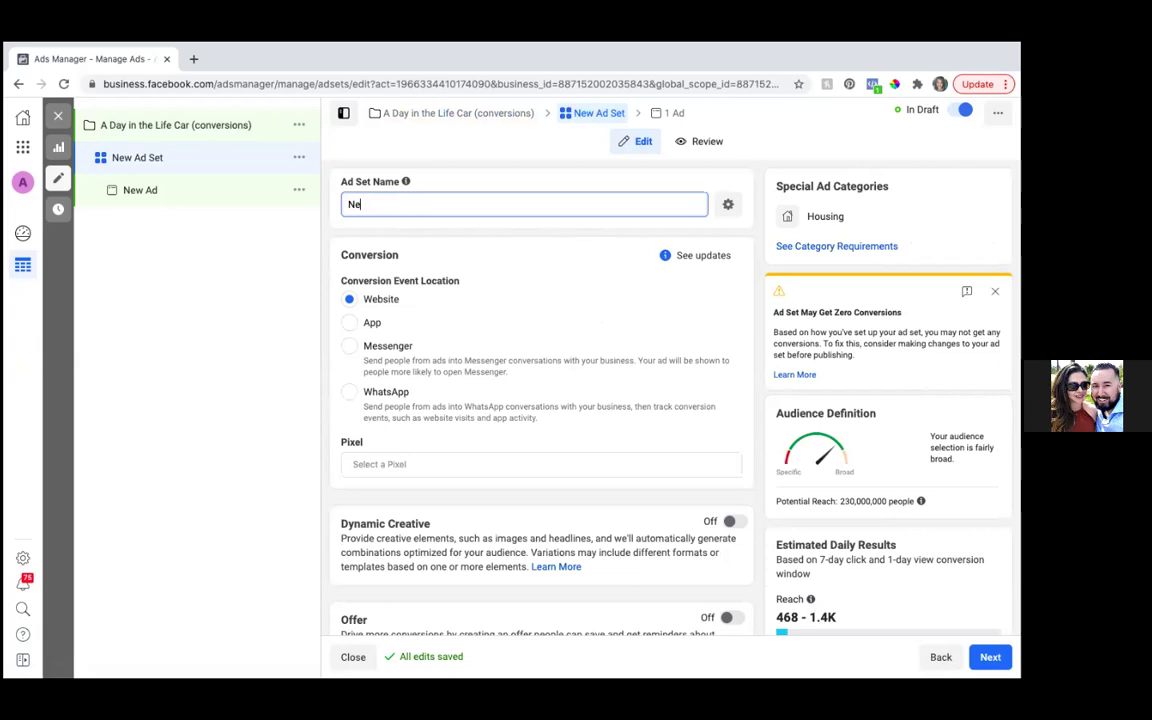
{"action": "type", "text": "A"}
{"action": "key", "text": "BackSpace"}
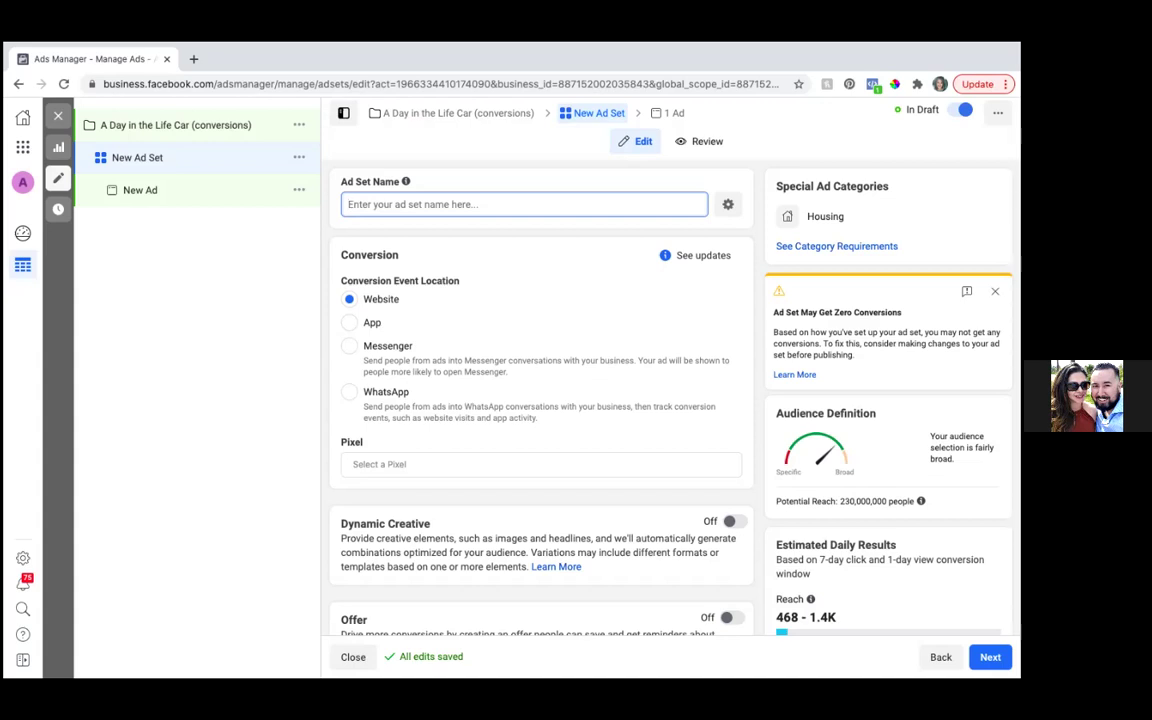
{"action": "type", "text": "Ad"}
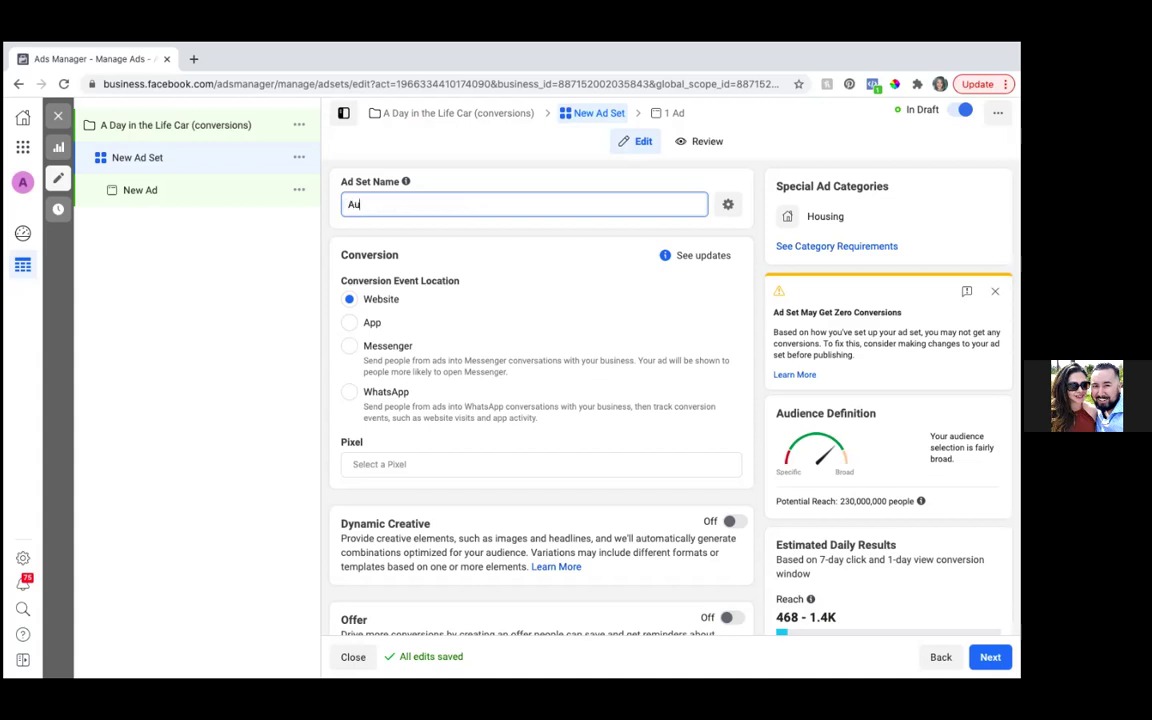
{"action": "key", "text": "BackSpace"}
{"action": "key", "text": "BackSpace"}
{"action": "type", "text": "A Day In The Life"}
{"action": "type", "text": " Car"}
{"action": "key", "text": "BackSpace"}
{"action": "key", "text": "BackSpace"}
{"action": "key", "text": "BackSpace"}
{"action": "key", "text": "BackSpace"}
{"action": "type", "text": "(Car) Conversion"}
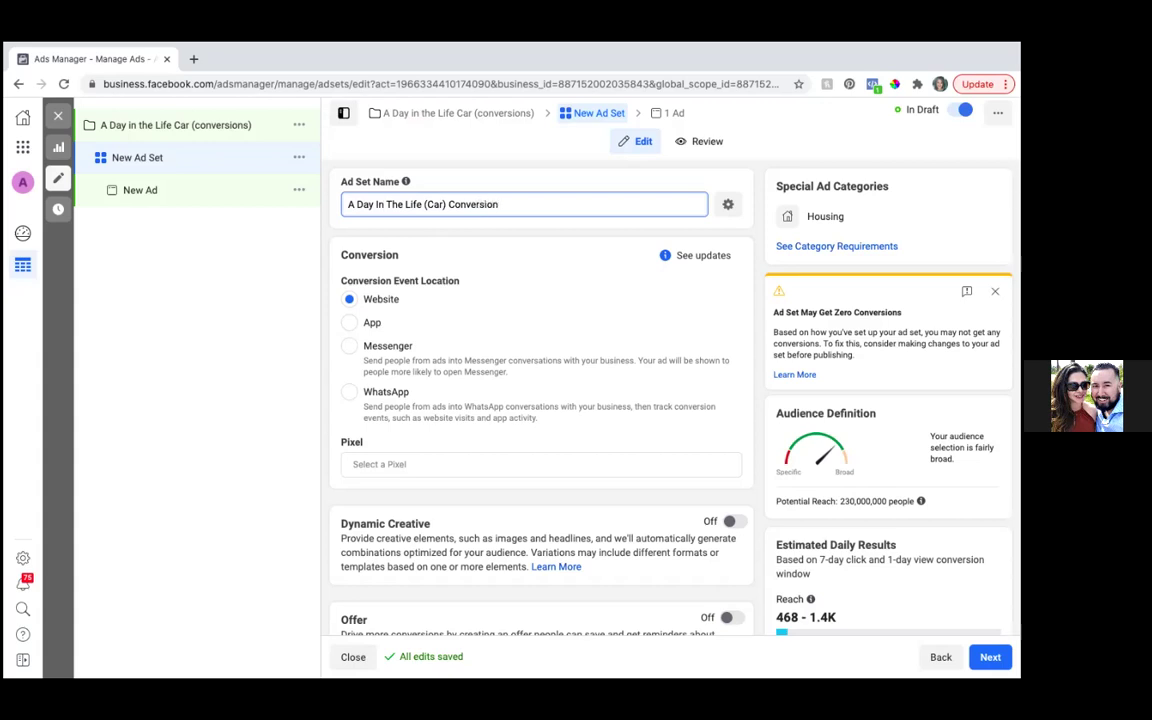
{"action": "scroll", "coordinate": [424, 368], "scroll_direction": "down", "scroll_amount": 1}
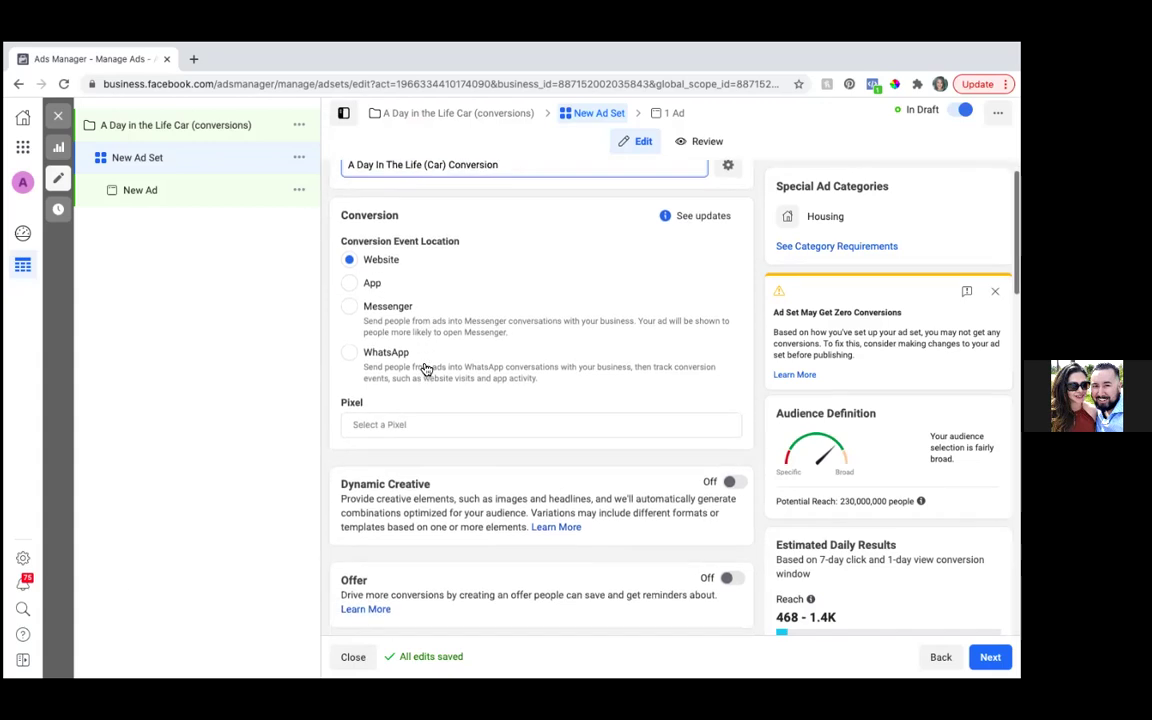
{"action": "scroll", "coordinate": [424, 368], "scroll_direction": "down", "scroll_amount": 1}
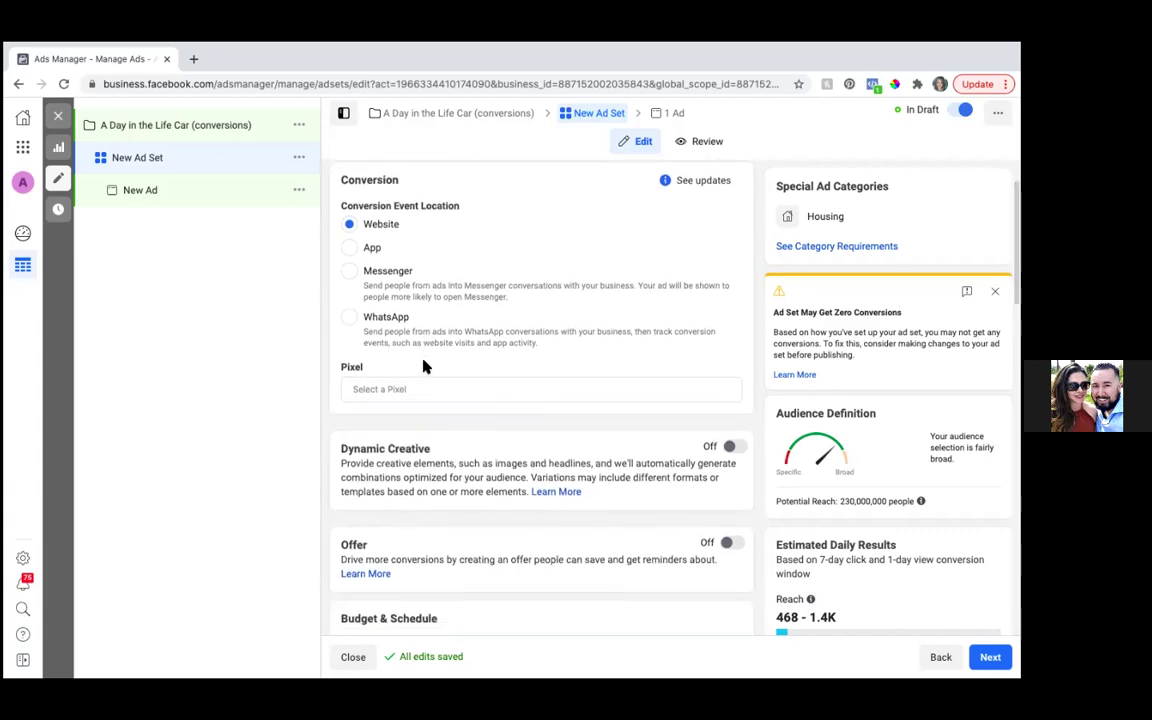
{"action": "scroll", "coordinate": [424, 368], "scroll_direction": "down", "scroll_amount": 1}
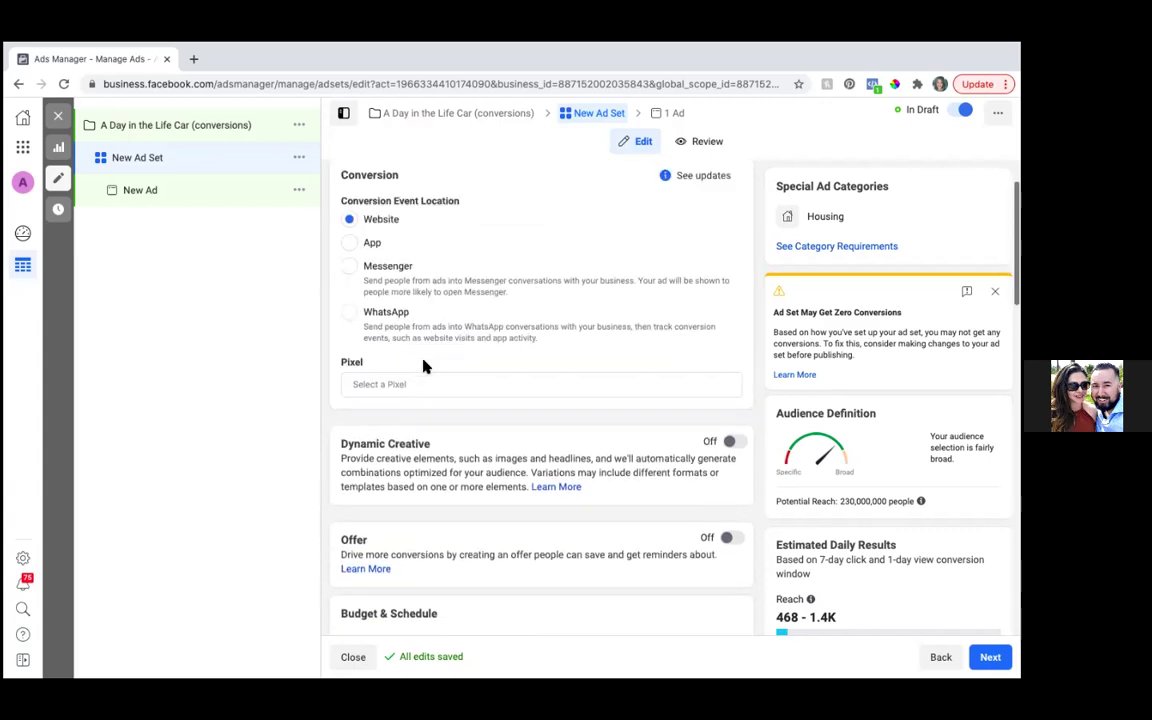
{"action": "scroll", "coordinate": [424, 368], "scroll_direction": "down", "scroll_amount": 1}
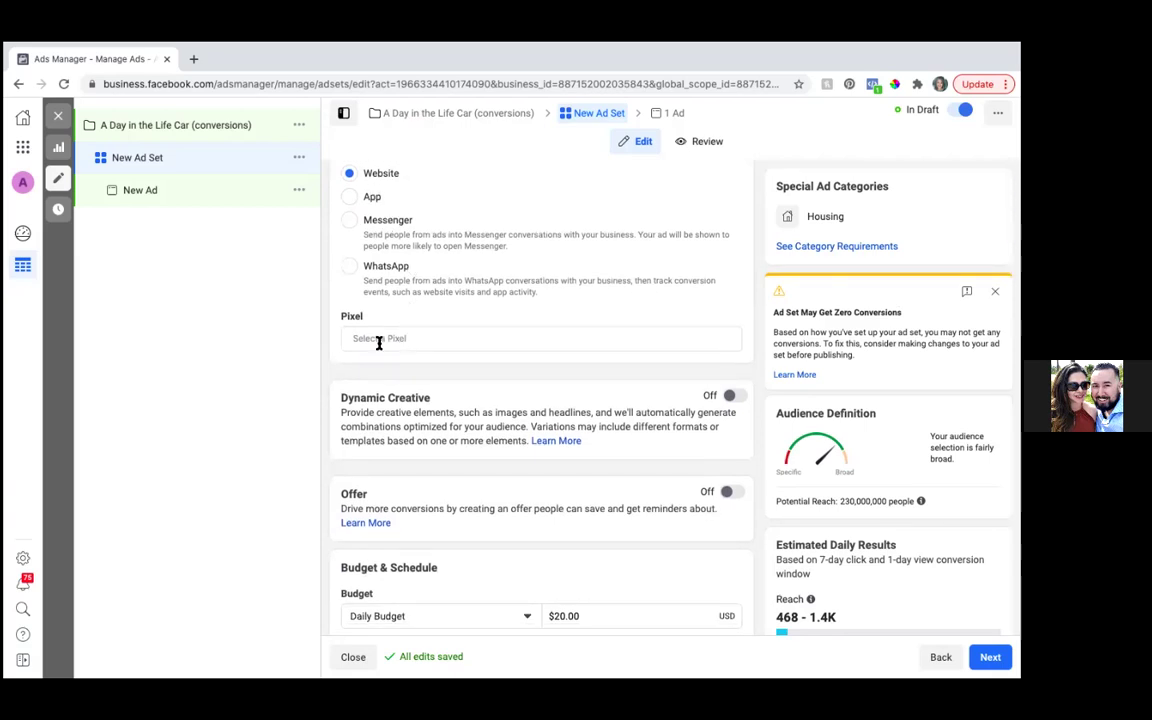
{"action": "scroll", "coordinate": [378, 342], "scroll_direction": "up", "scroll_amount": 1}
{"action": "scroll", "coordinate": [378, 342], "scroll_direction": "down", "scroll_amount": 1}
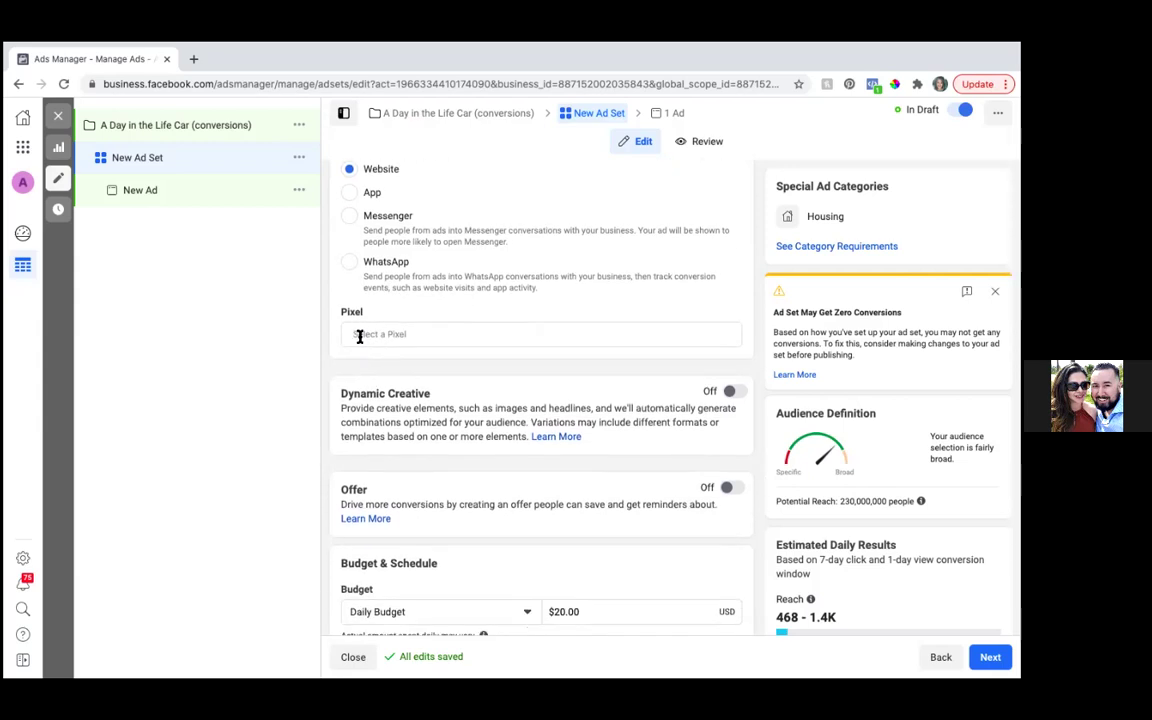
Track conversions with the realtor's pixel, using Seller Guide Leads as the conversion event
{"action": "left_click", "coordinate": [359, 335]}
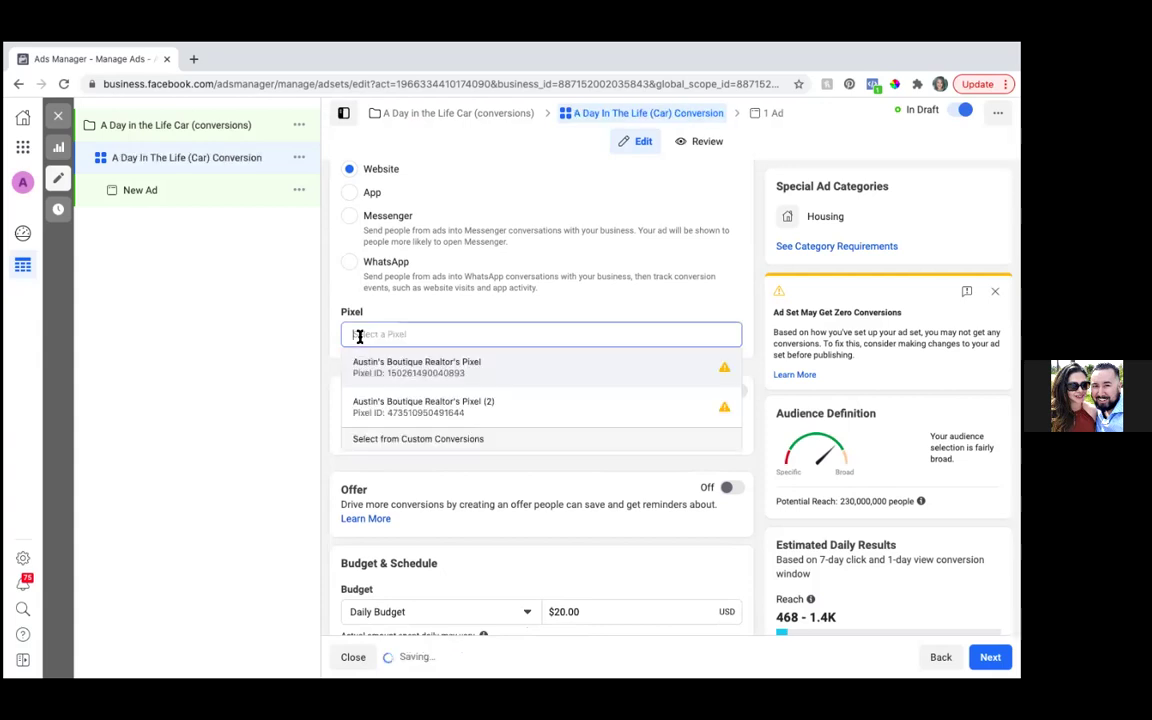
{"action": "mouse_move", "coordinate": [460, 363]}
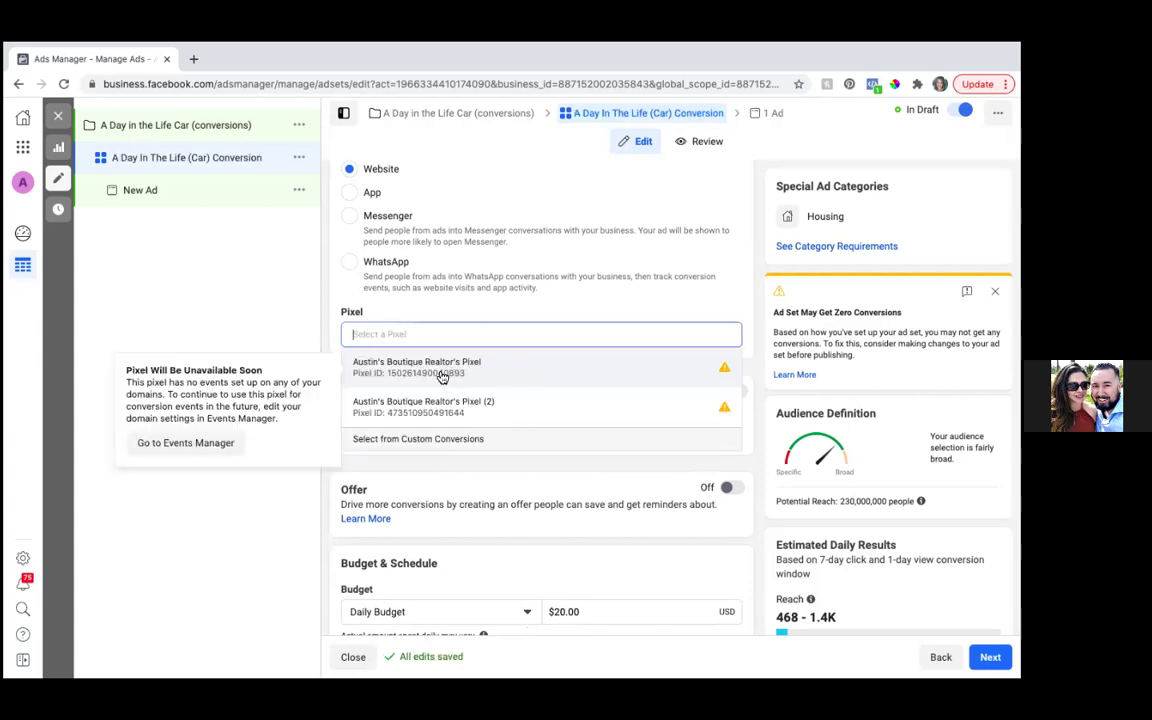
{"action": "left_click", "coordinate": [438, 370]}
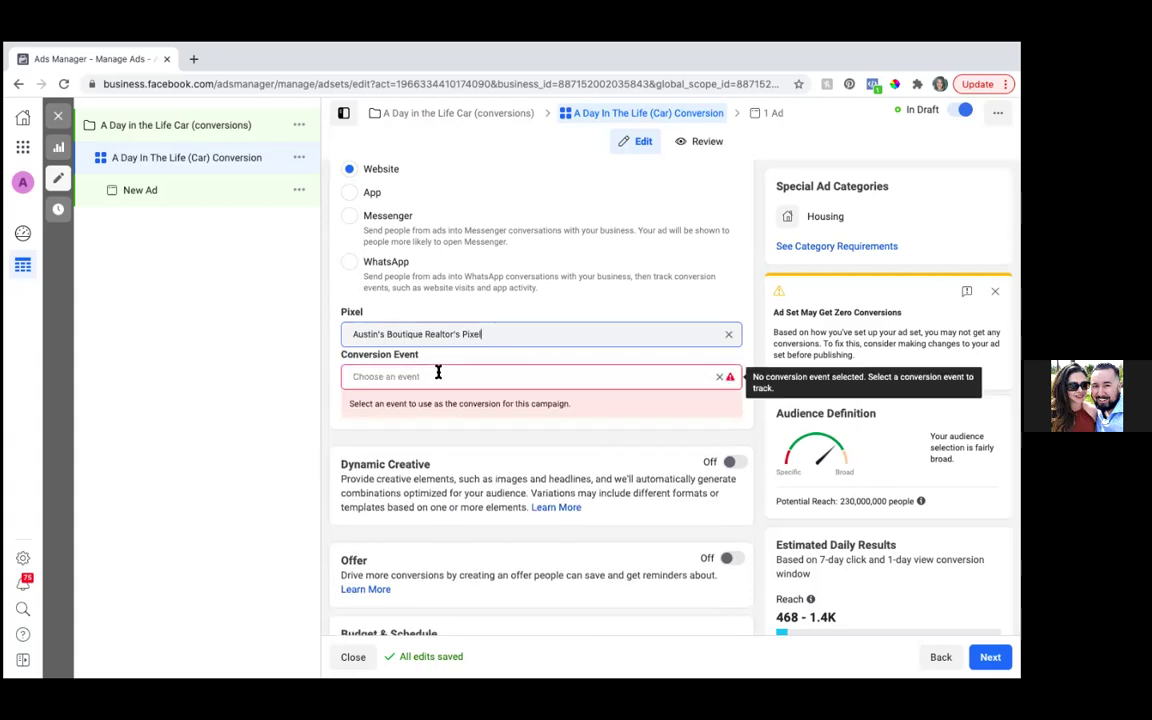
{"action": "left_click", "coordinate": [438, 376]}
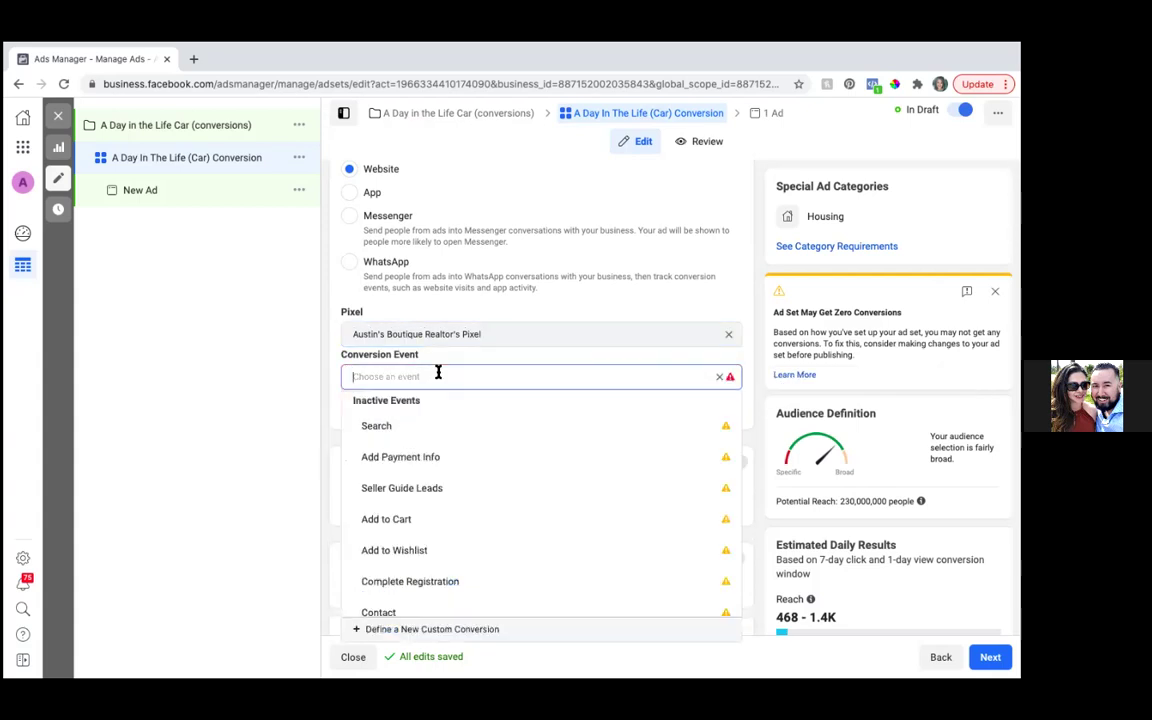
{"action": "mouse_move", "coordinate": [468, 441]}
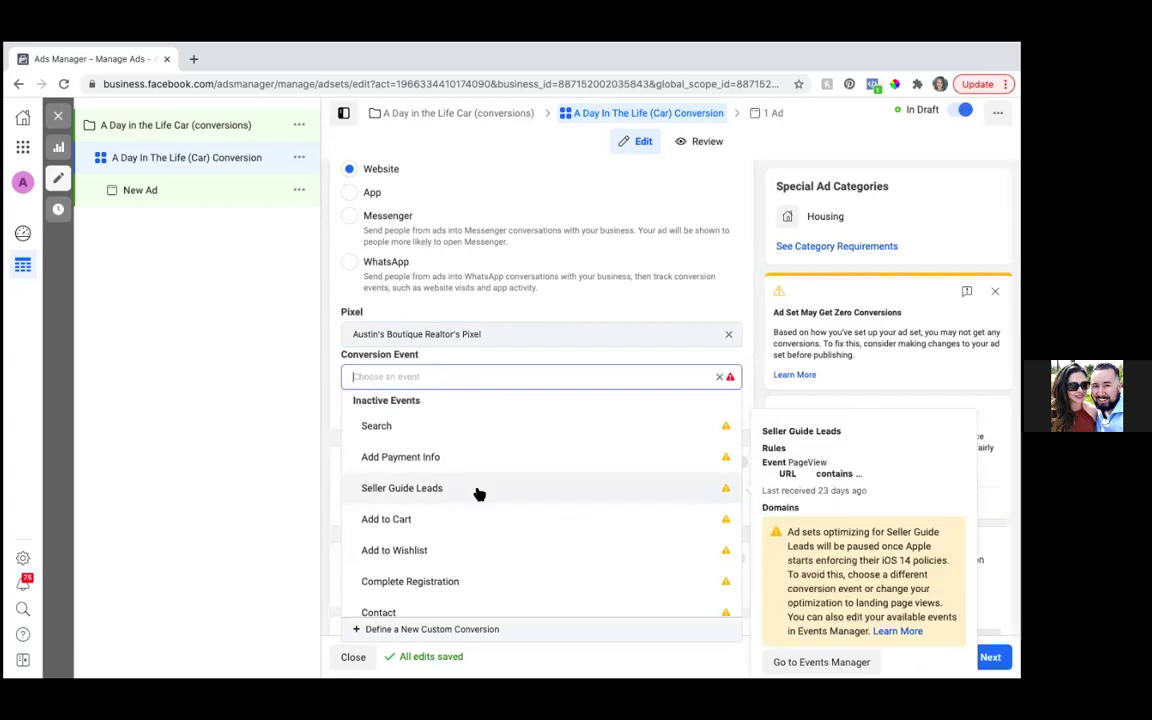
{"action": "left_click", "coordinate": [479, 490]}
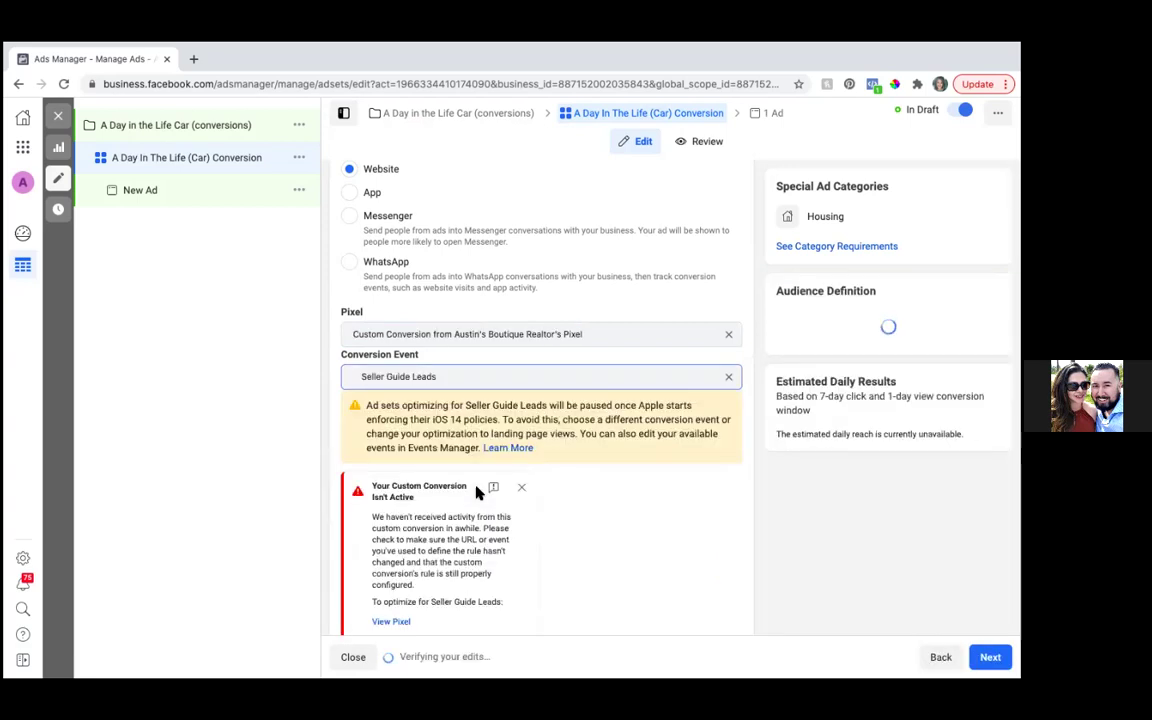
{"action": "scroll", "coordinate": [479, 488], "scroll_direction": "down", "scroll_amount": 5}
{"action": "scroll", "coordinate": [476, 490], "scroll_direction": "up", "scroll_amount": 3}
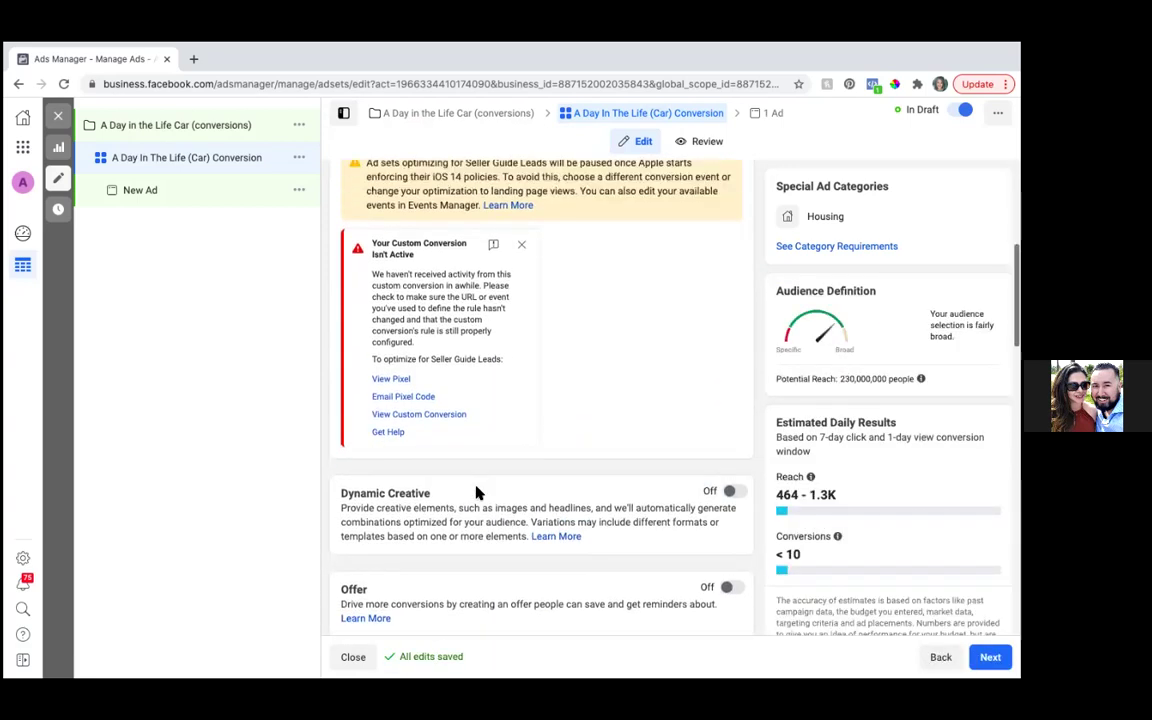
{"action": "scroll", "coordinate": [476, 492], "scroll_direction": "down", "scroll_amount": 5}
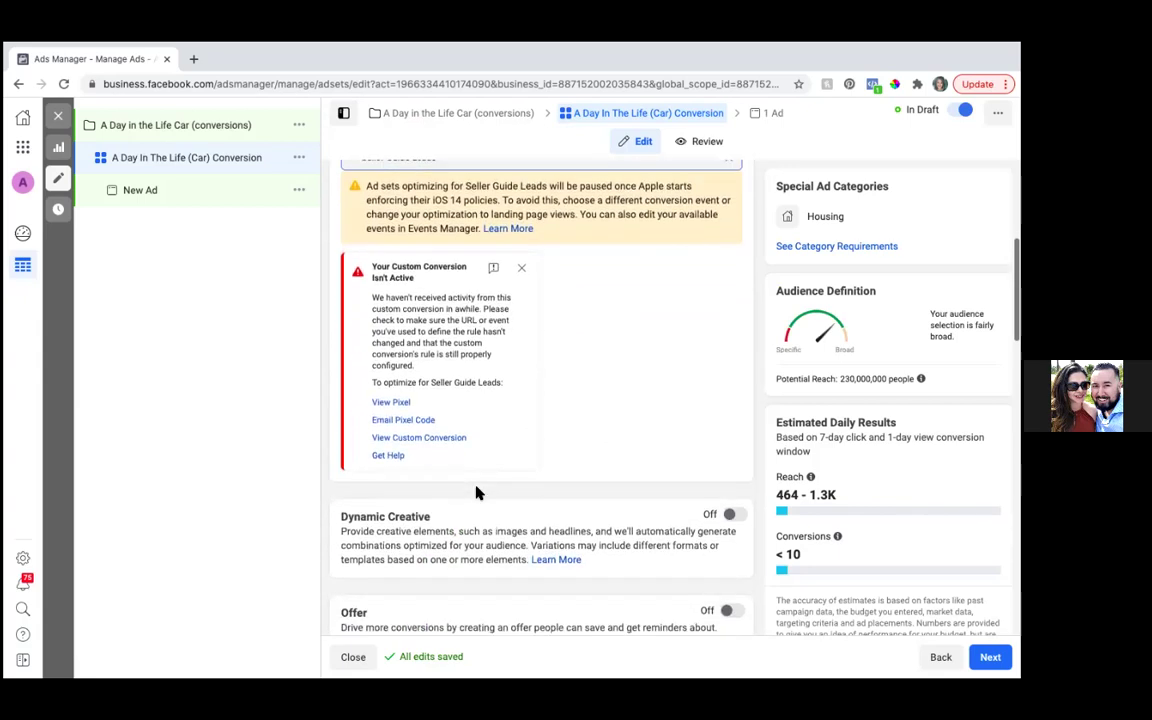
{"action": "scroll", "coordinate": [476, 492], "scroll_direction": "down", "scroll_amount": 2}
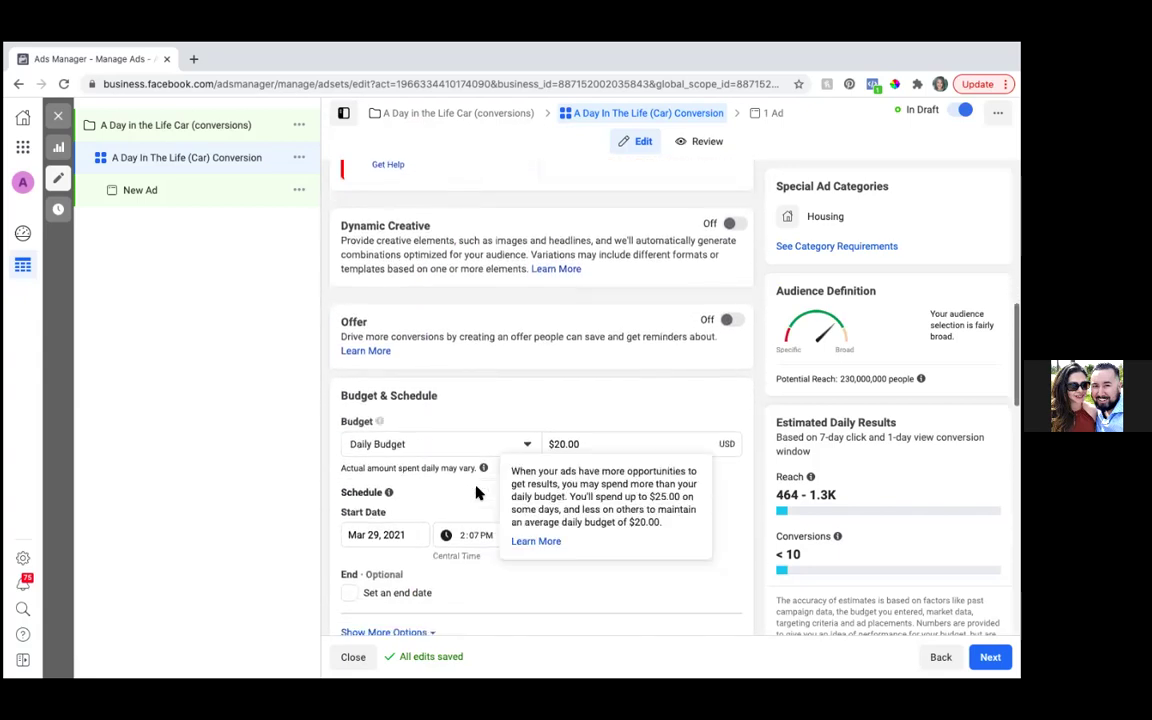
Set a $15.00 daily budget and a start of Mar 30, 2021 at 6:00 AM
{"action": "left_click", "coordinate": [564, 447]}
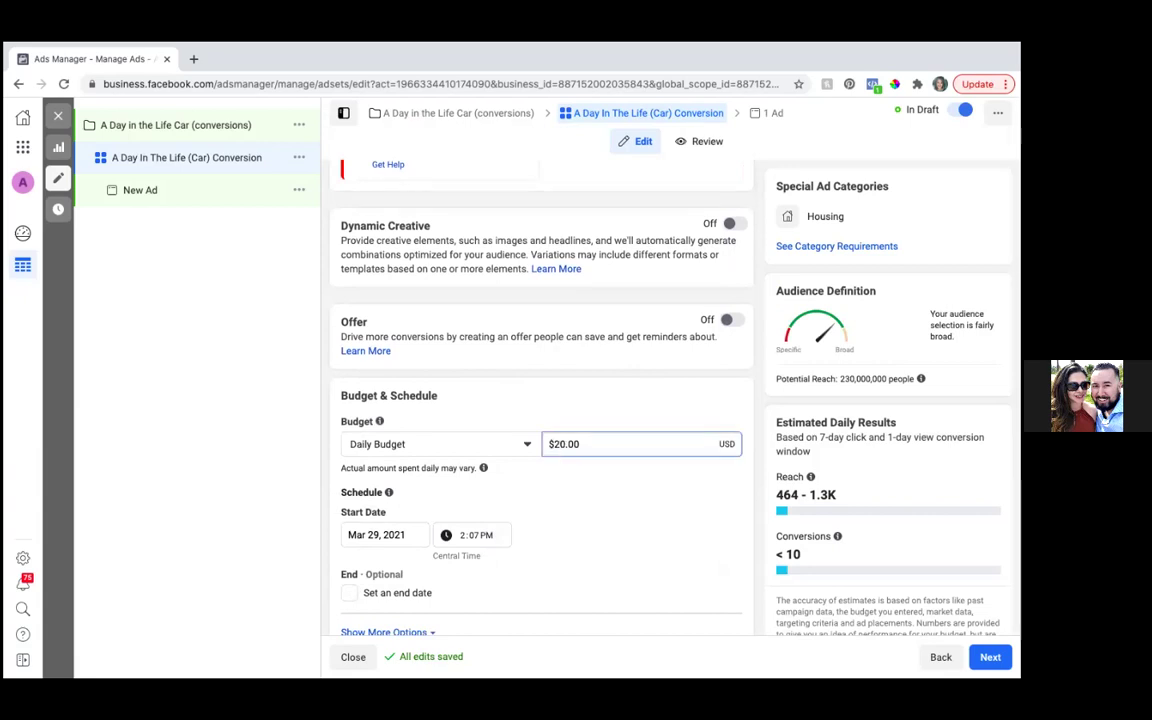
{"action": "key", "text": "BackSpace"}
{"action": "key", "text": "BackSpace"}
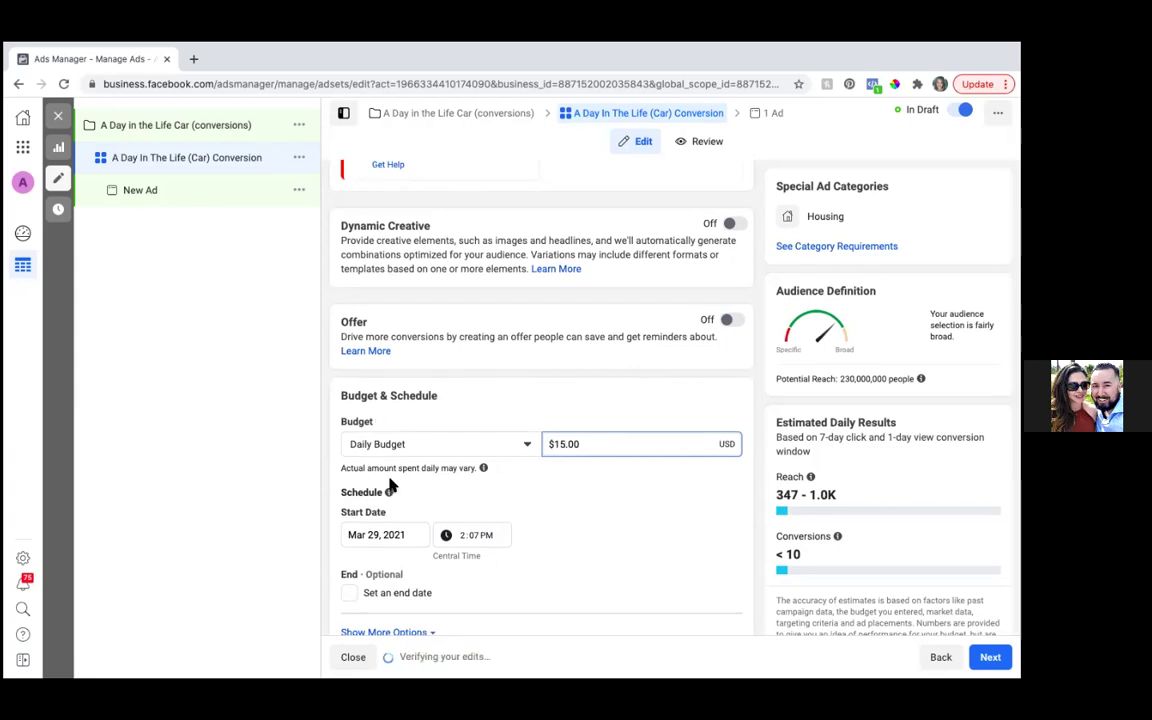
{"action": "scroll", "coordinate": [390, 485], "scroll_direction": "down", "scroll_amount": 1}
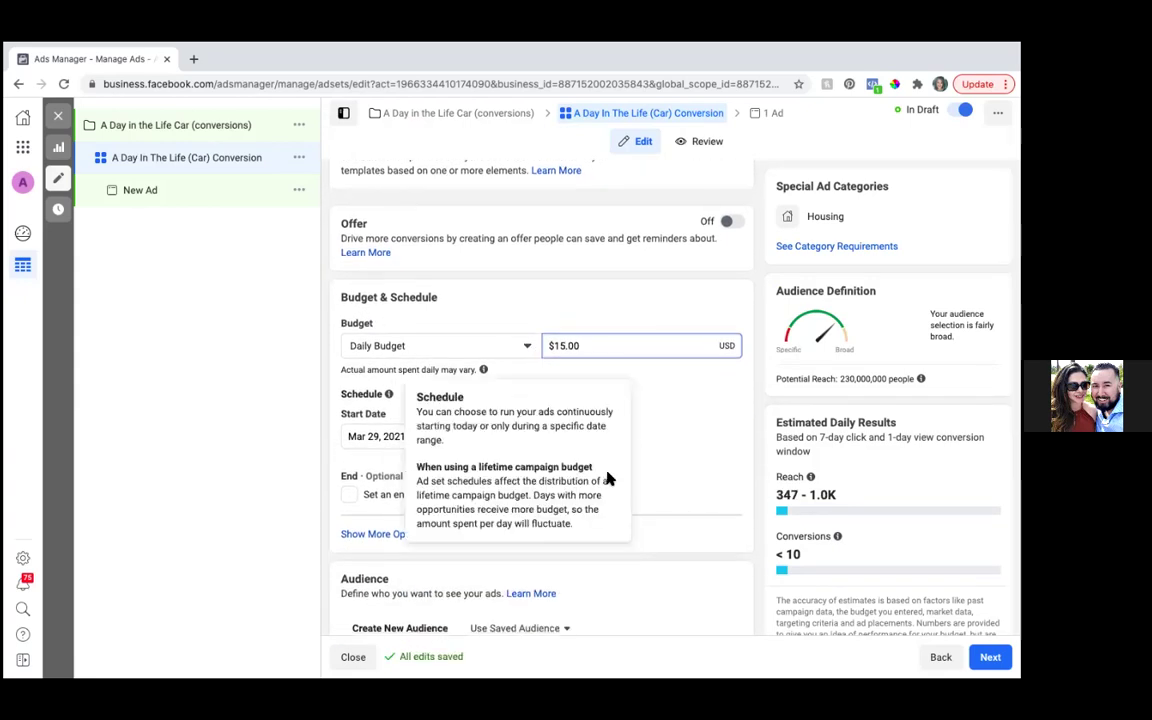
{"action": "left_click", "coordinate": [379, 436]}
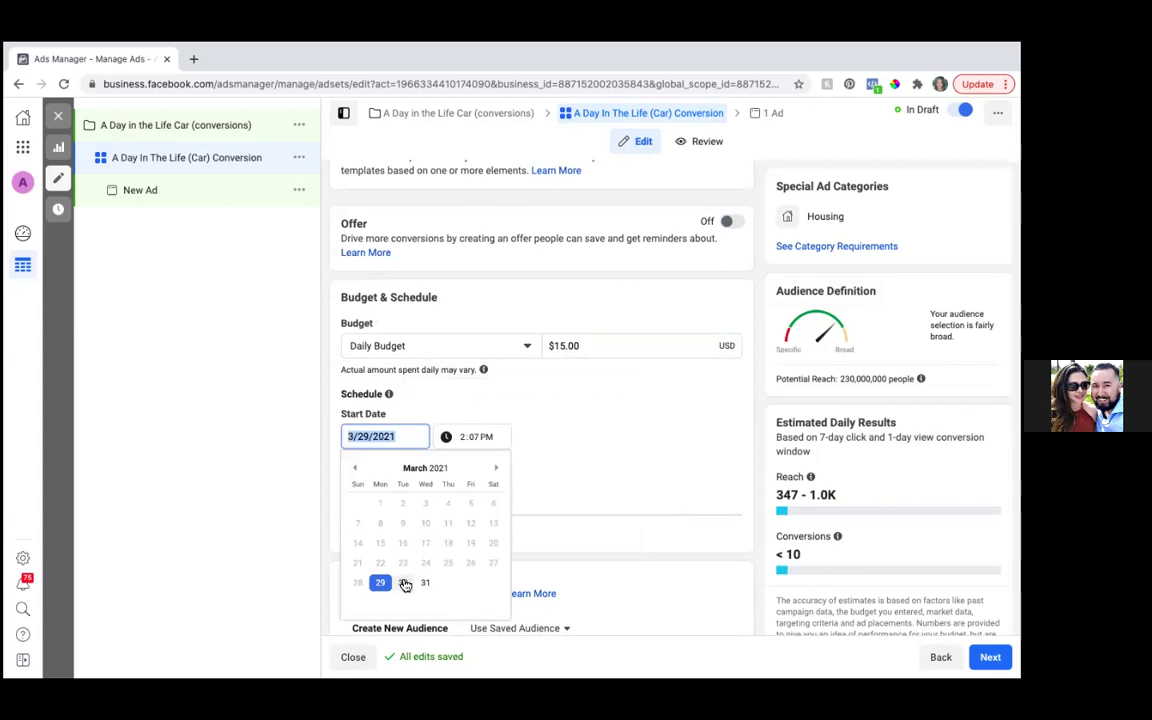
{"action": "left_click", "coordinate": [404, 583]}
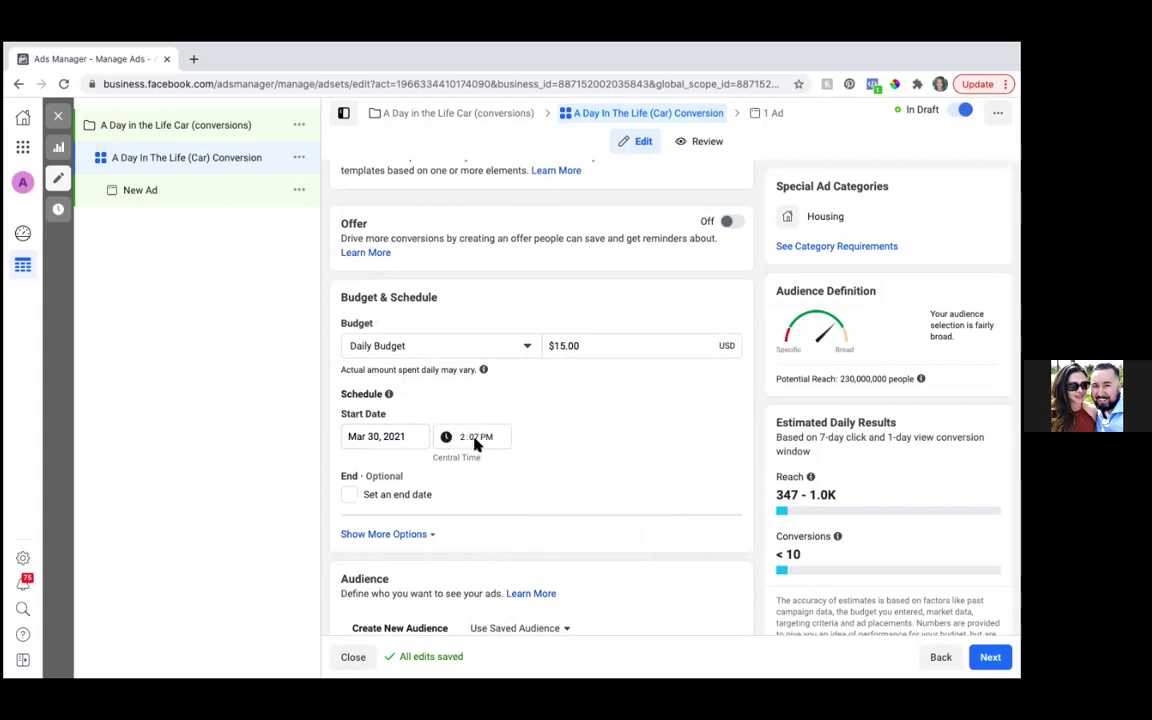
{"action": "left_click", "coordinate": [475, 440]}
{"action": "type", "text": "0a"}
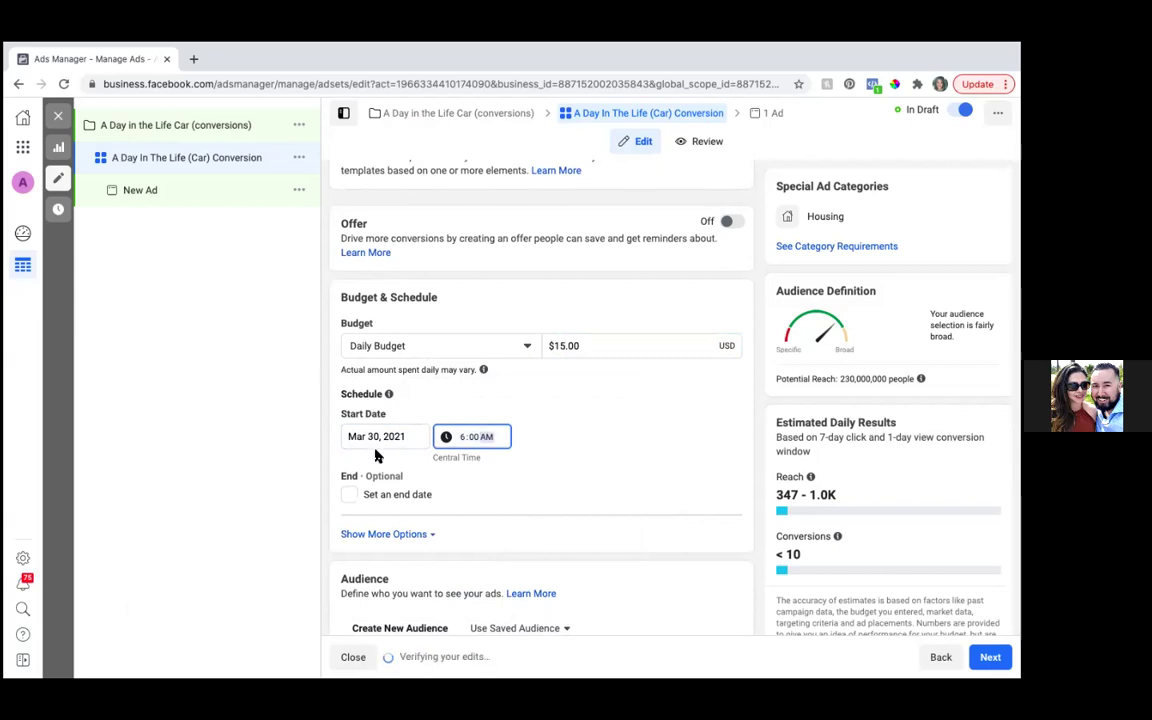
Scroll to the Audience section and open the Locations editor
{"action": "scroll", "coordinate": [376, 457], "scroll_direction": "down", "scroll_amount": 1}
{"action": "scroll", "coordinate": [376, 457], "scroll_direction": "down", "scroll_amount": 5}
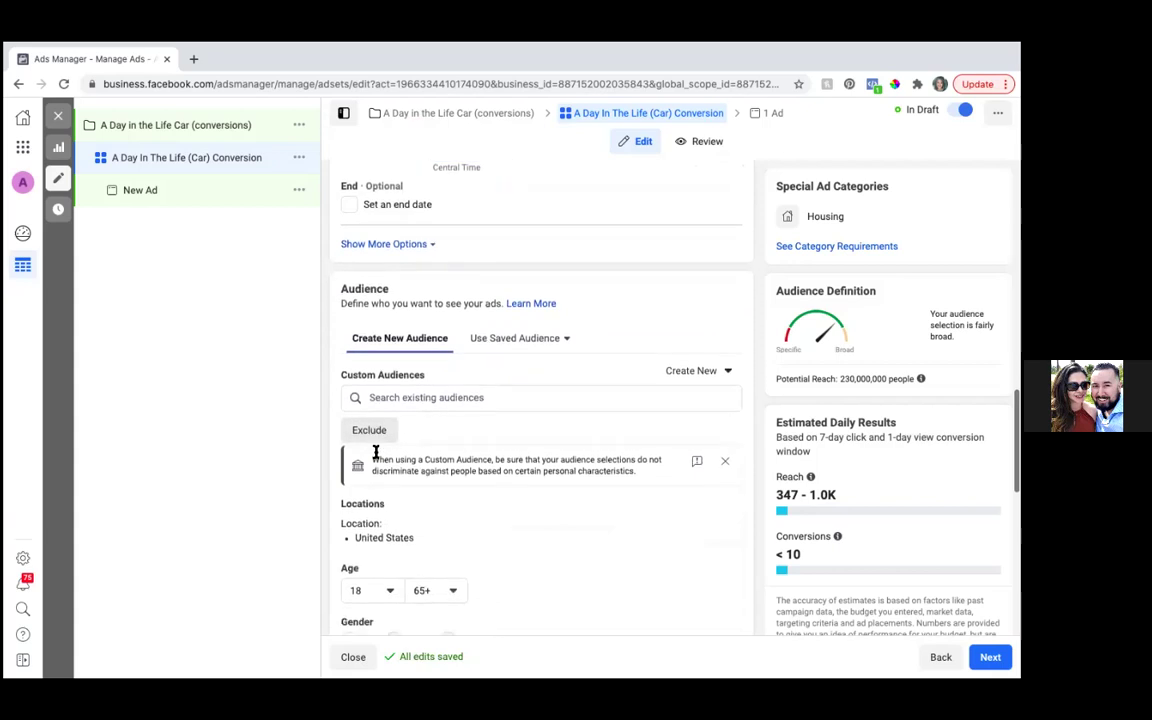
{"action": "scroll", "coordinate": [376, 457], "scroll_direction": "up", "scroll_amount": 2}
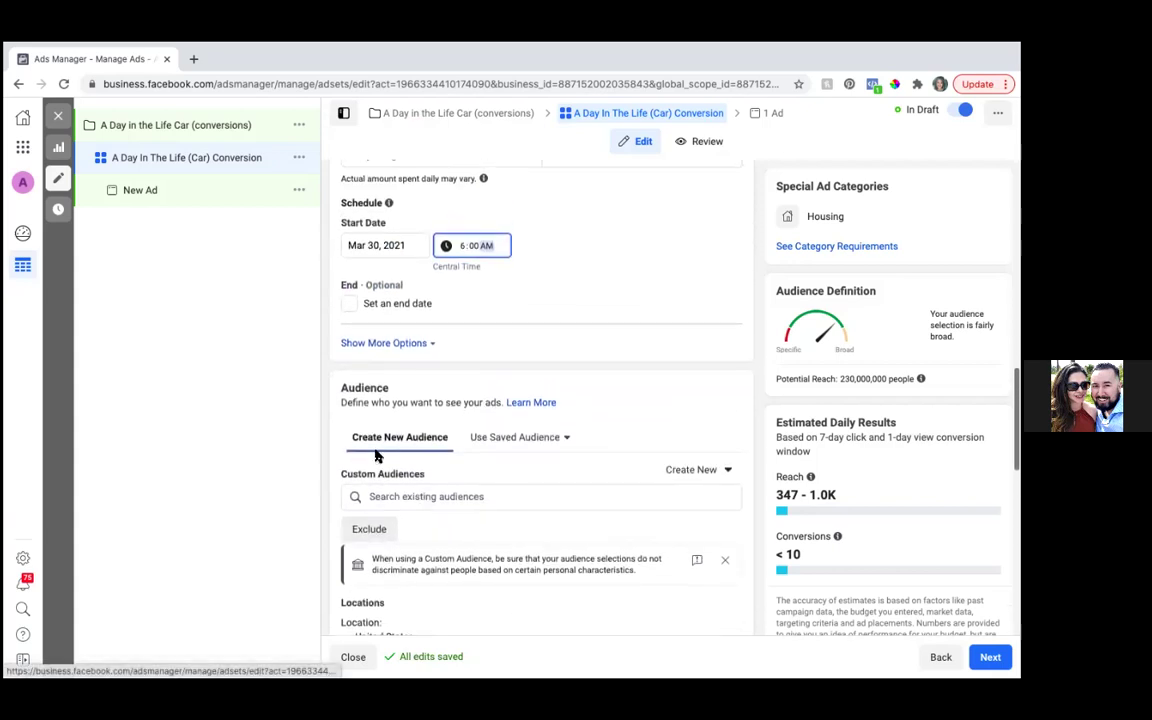
{"action": "scroll", "coordinate": [376, 457], "scroll_direction": "down", "scroll_amount": 4}
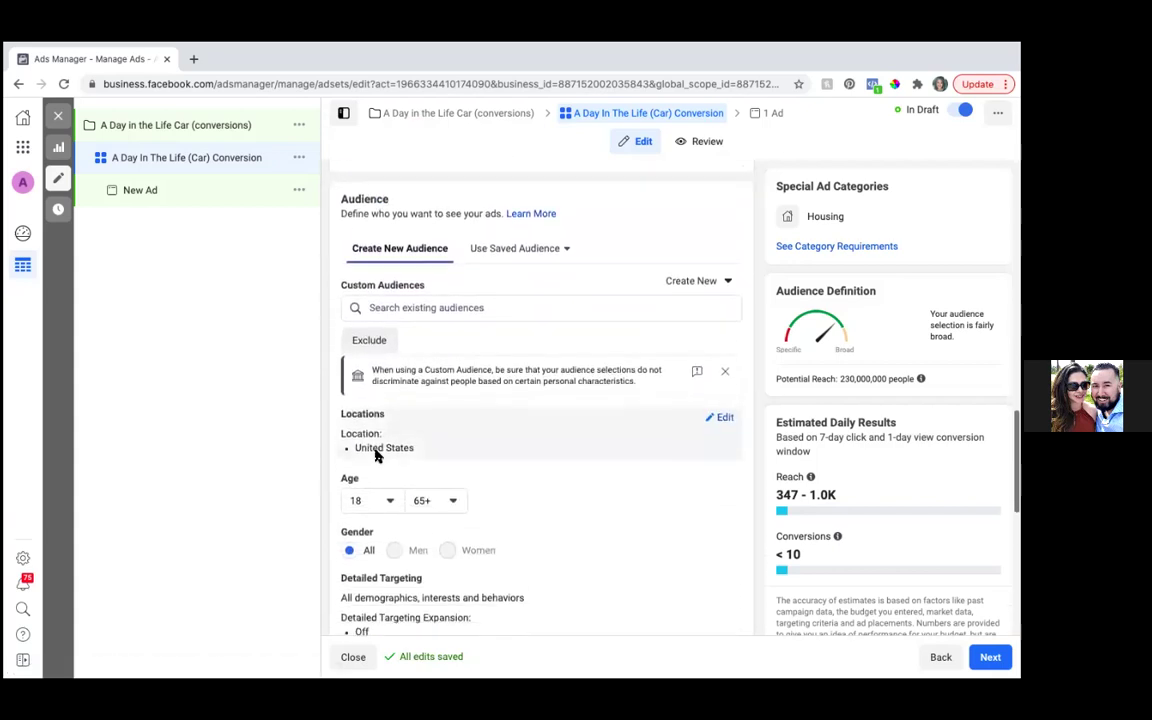
{"action": "scroll", "coordinate": [376, 457], "scroll_direction": "down", "scroll_amount": 2}
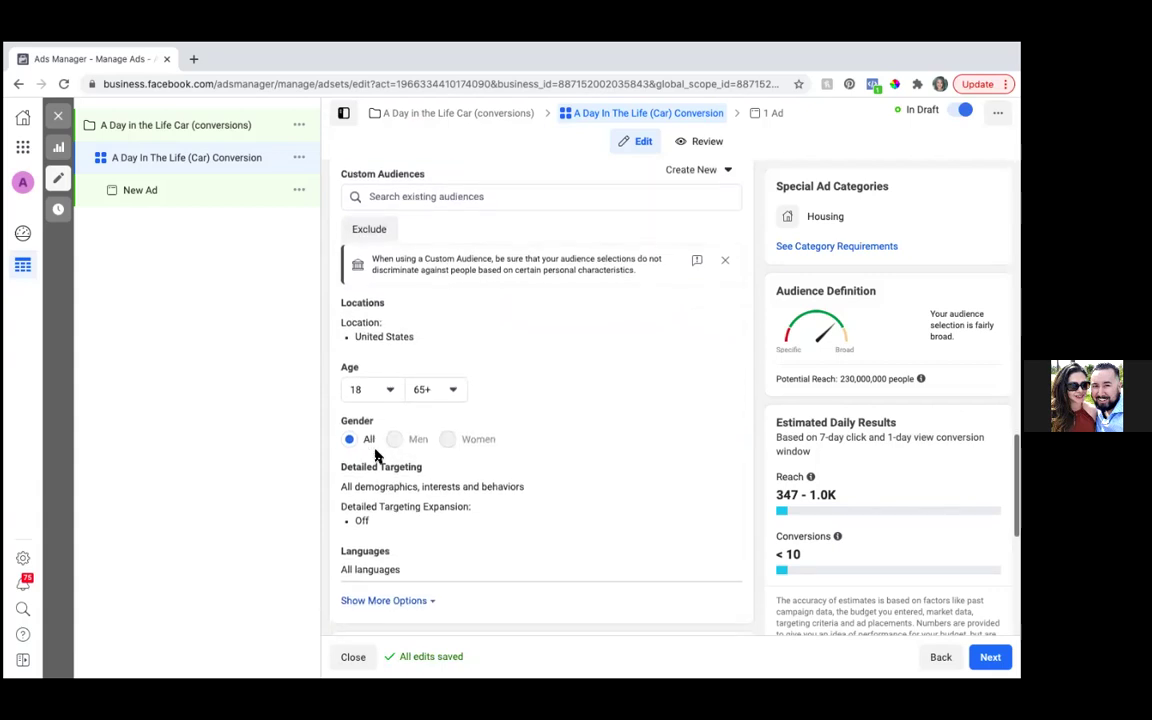
{"action": "scroll", "coordinate": [376, 457], "scroll_direction": "up", "scroll_amount": 1}
{"action": "scroll", "coordinate": [376, 457], "scroll_direction": "up", "scroll_amount": 3}
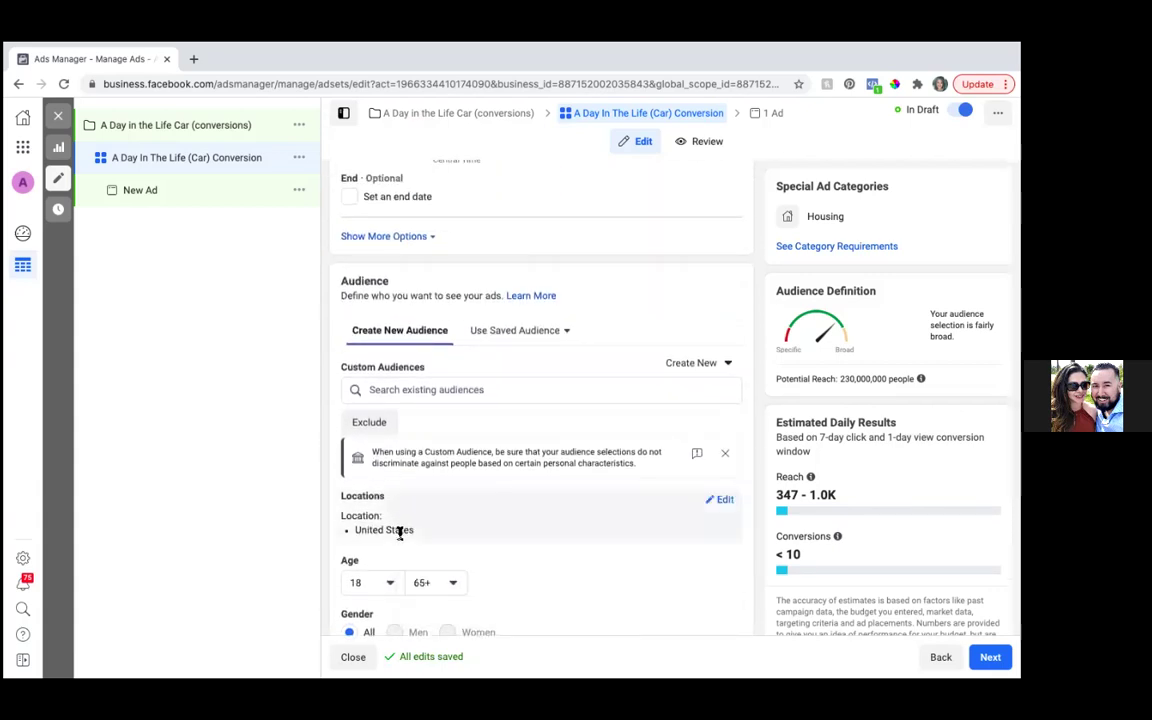
{"action": "left_click", "coordinate": [724, 501]}
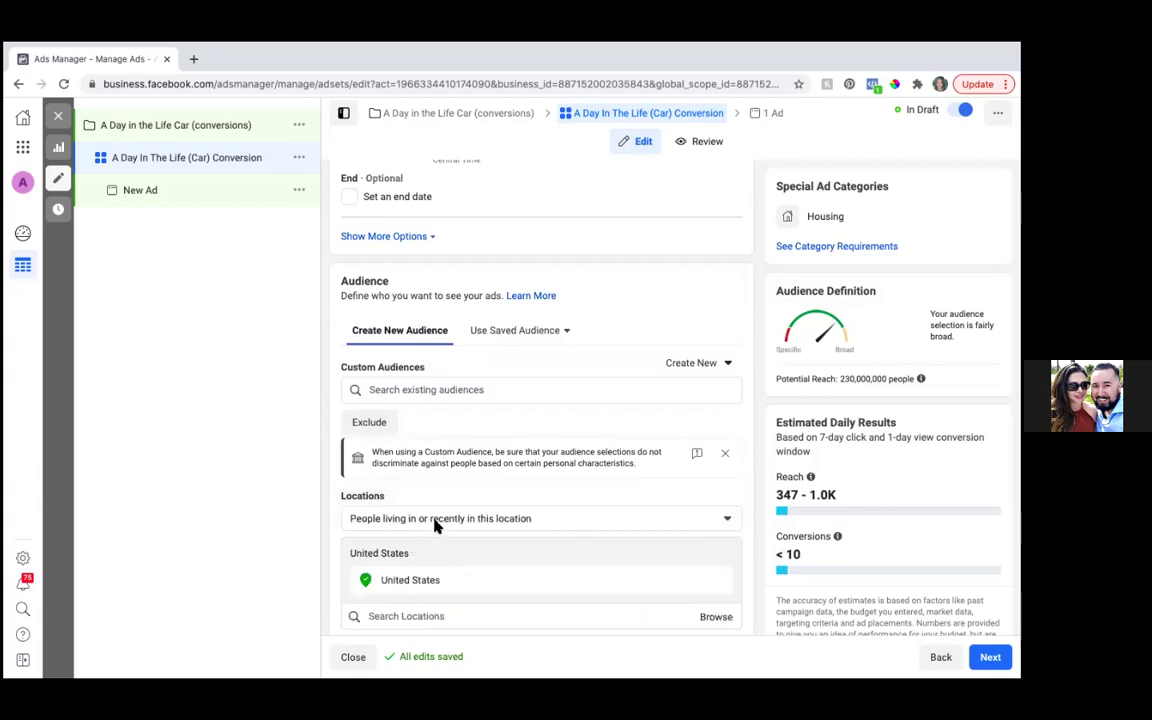
Replace United States with the Cedar Park, Texas street address plus 15 miles
{"action": "left_click", "coordinate": [369, 618]}
{"action": "type", "text": "114"}
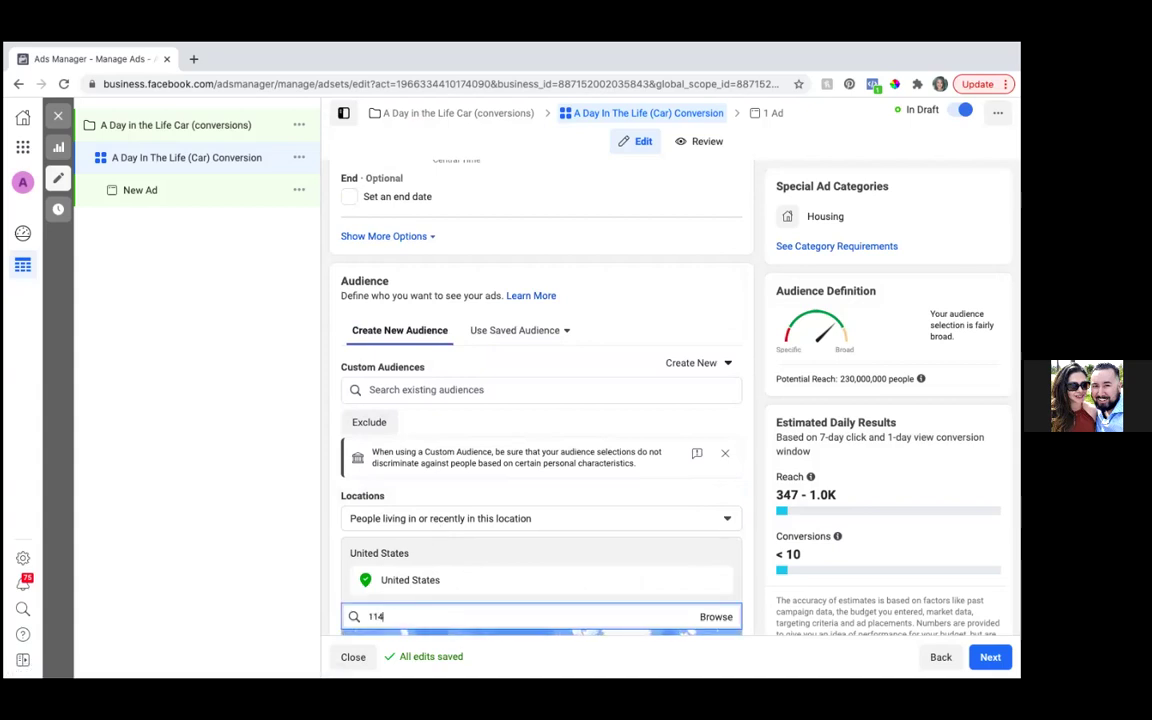
{"action": "type", "text": "00 W Parmer"}
{"action": "scroll", "coordinate": [369, 620], "scroll_direction": "down", "scroll_amount": 3}
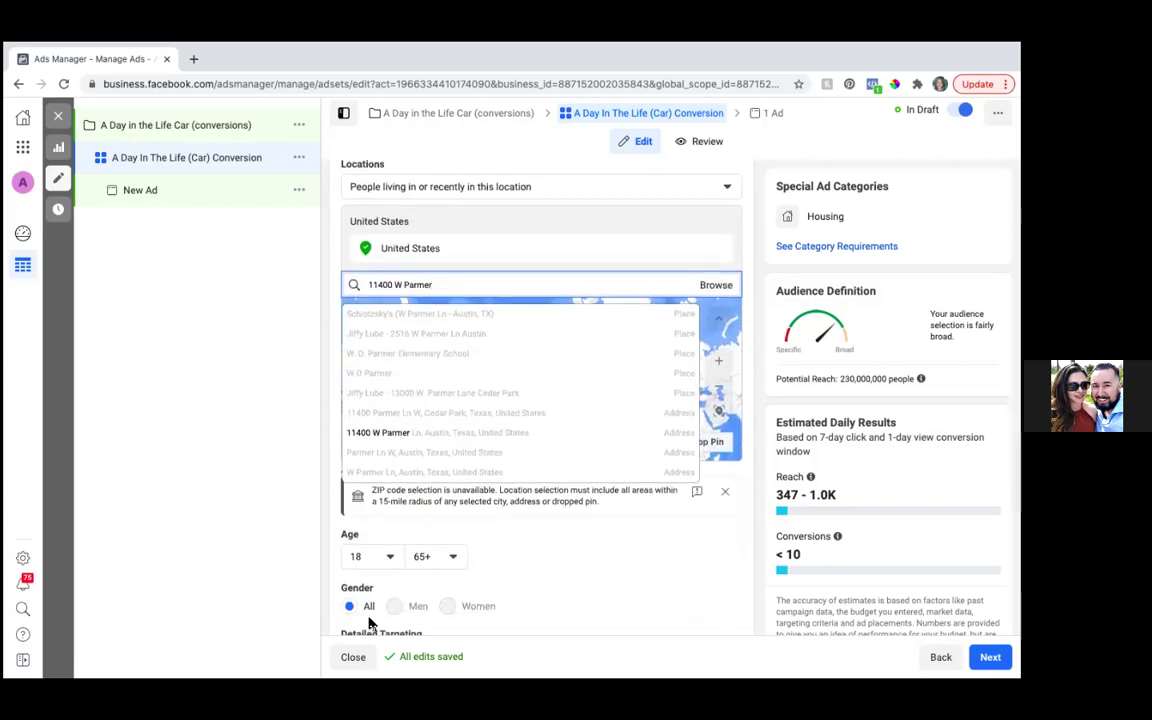
{"action": "key", "text": "Down"}
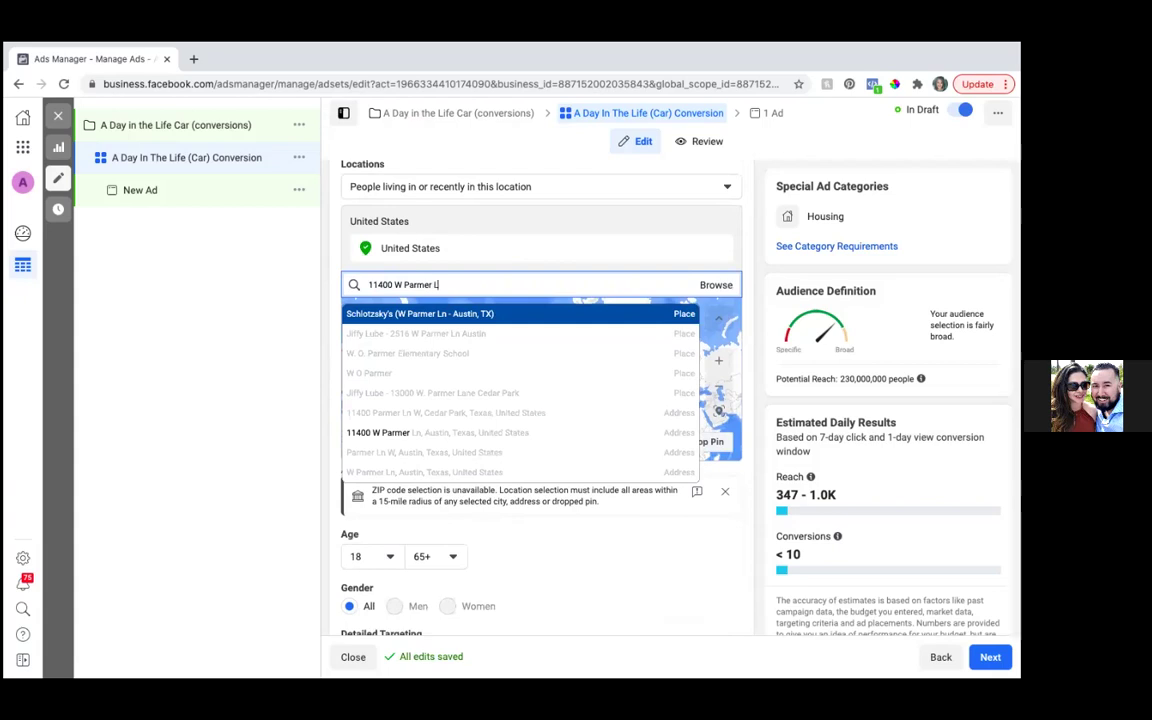
{"action": "type", "text": "n"}
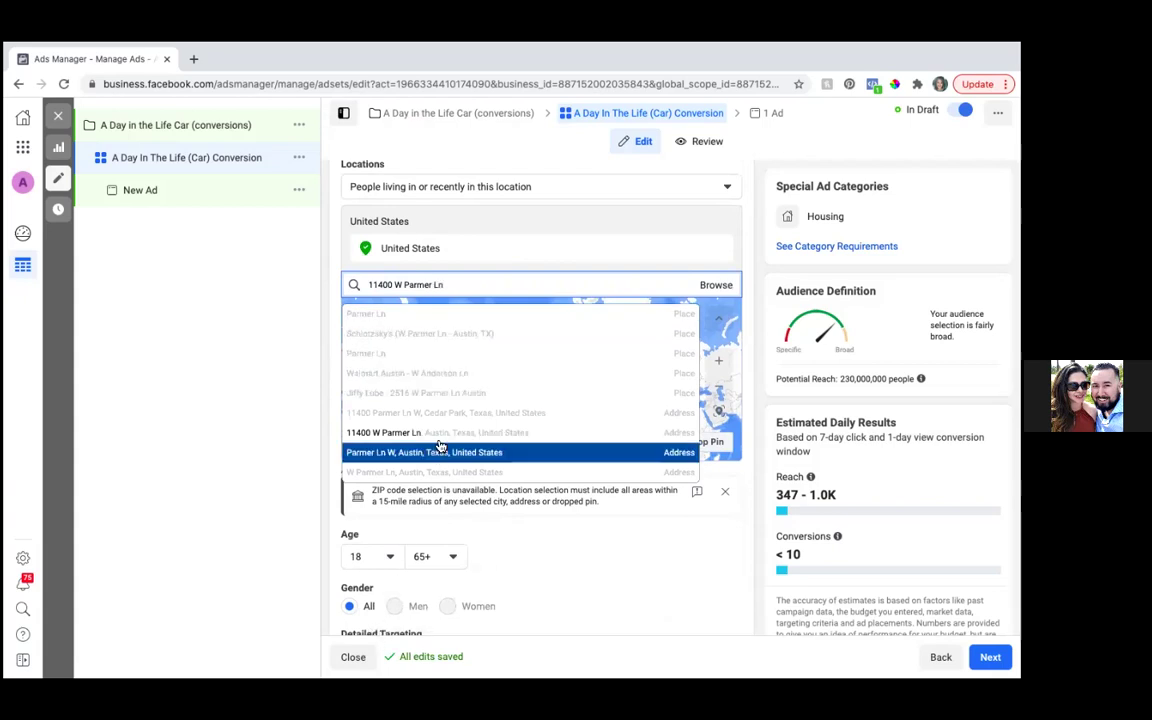
{"action": "left_click", "coordinate": [447, 420]}
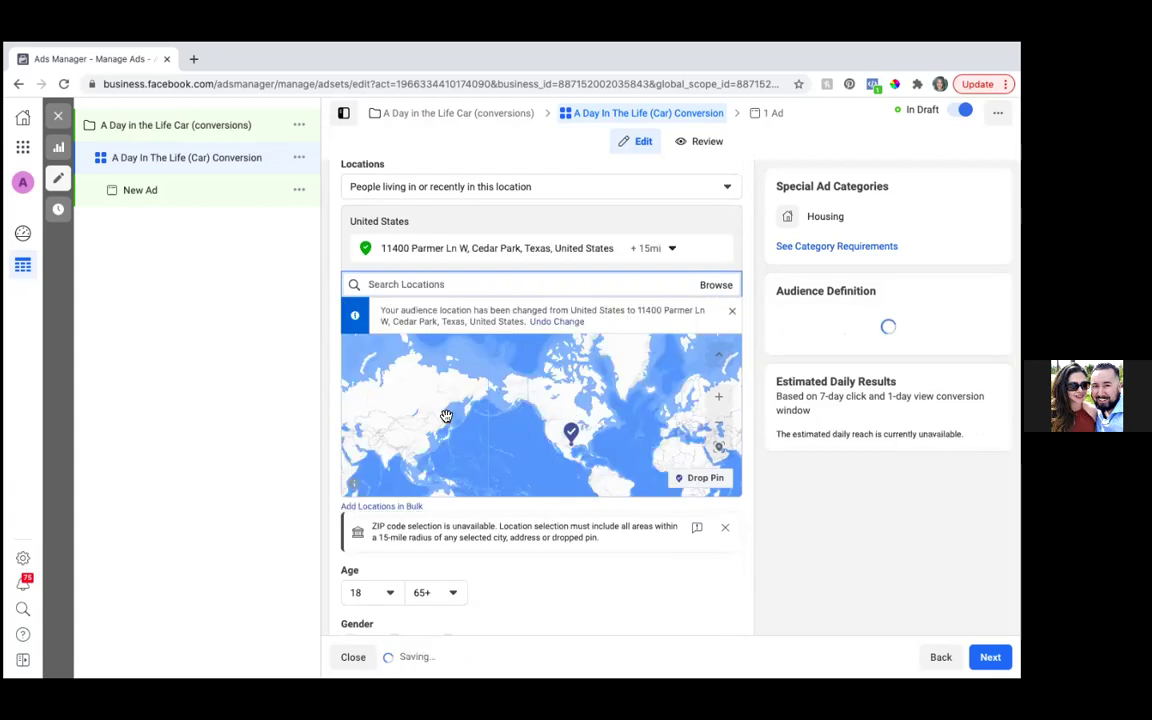
{"action": "scroll", "coordinate": [447, 416], "scroll_direction": "down", "scroll_amount": 3}
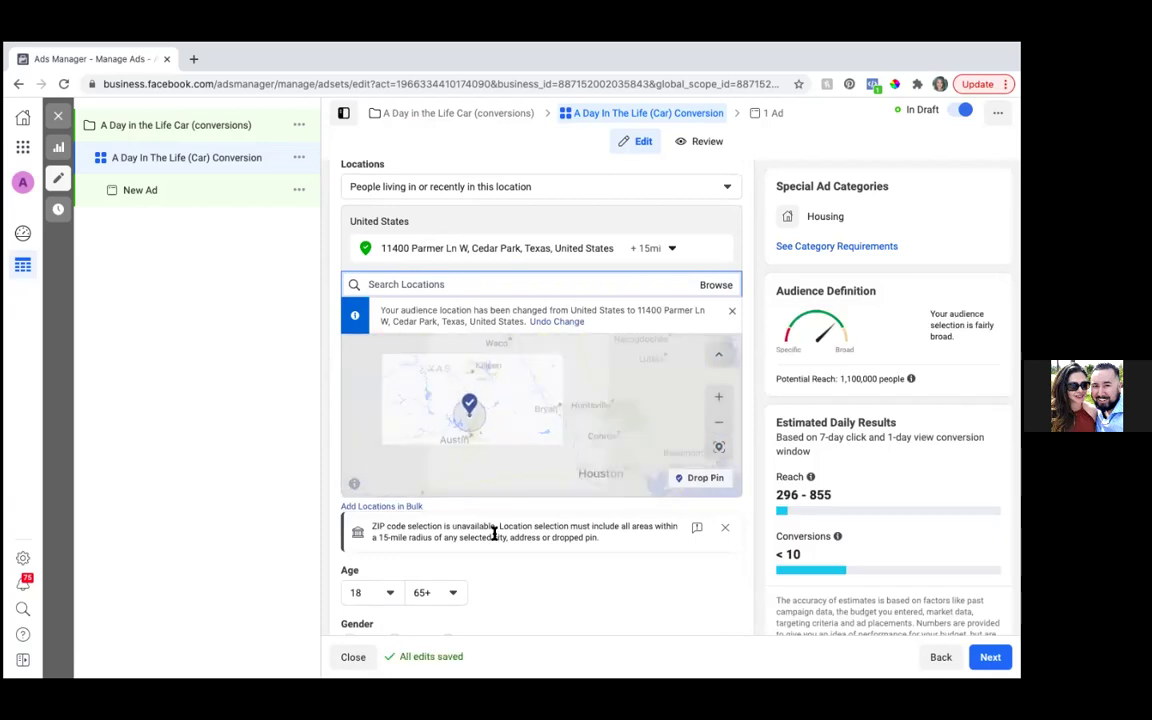
{"action": "scroll", "coordinate": [549, 605], "scroll_direction": "down", "scroll_amount": 1}
{"action": "scroll", "coordinate": [549, 597], "scroll_direction": "down", "scroll_amount": 4}
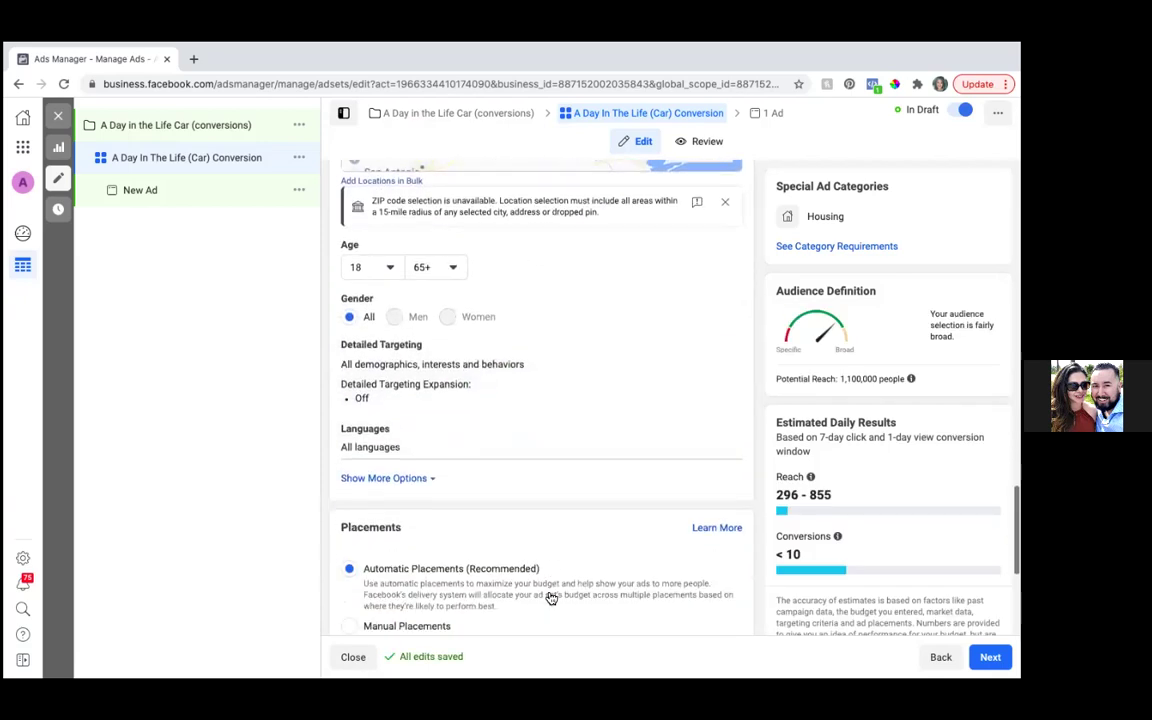
{"action": "scroll", "coordinate": [549, 597], "scroll_direction": "up", "scroll_amount": 10}
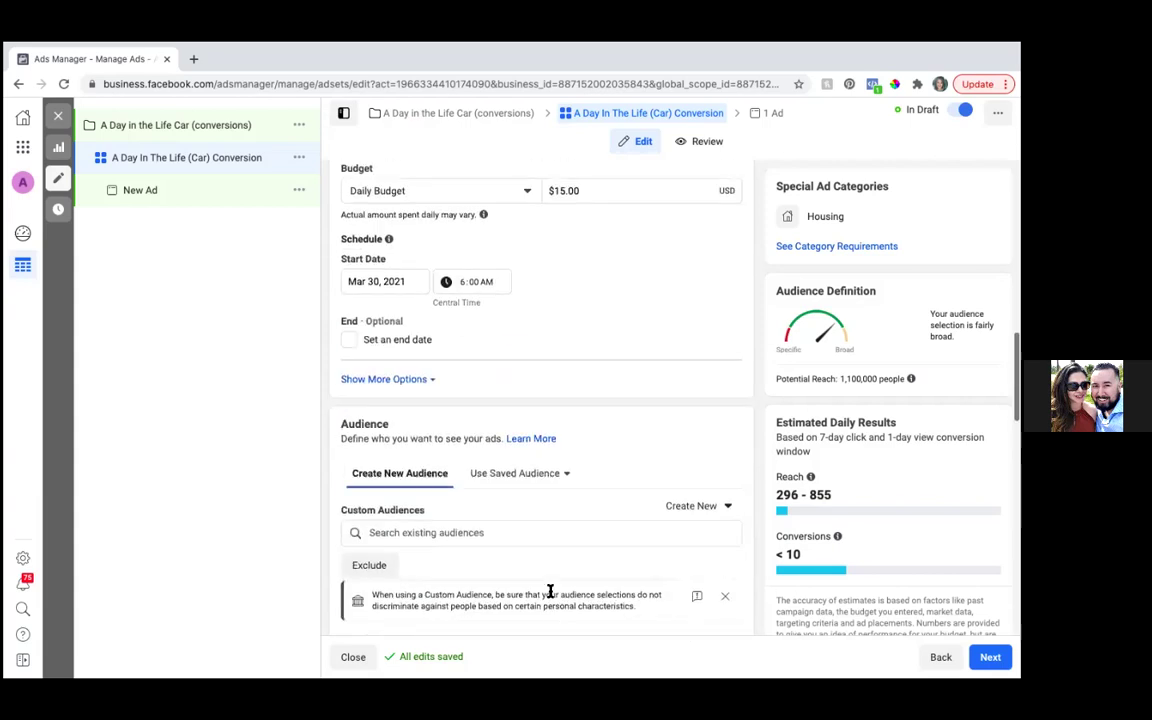
{"action": "scroll", "coordinate": [549, 597], "scroll_direction": "up", "scroll_amount": 1}
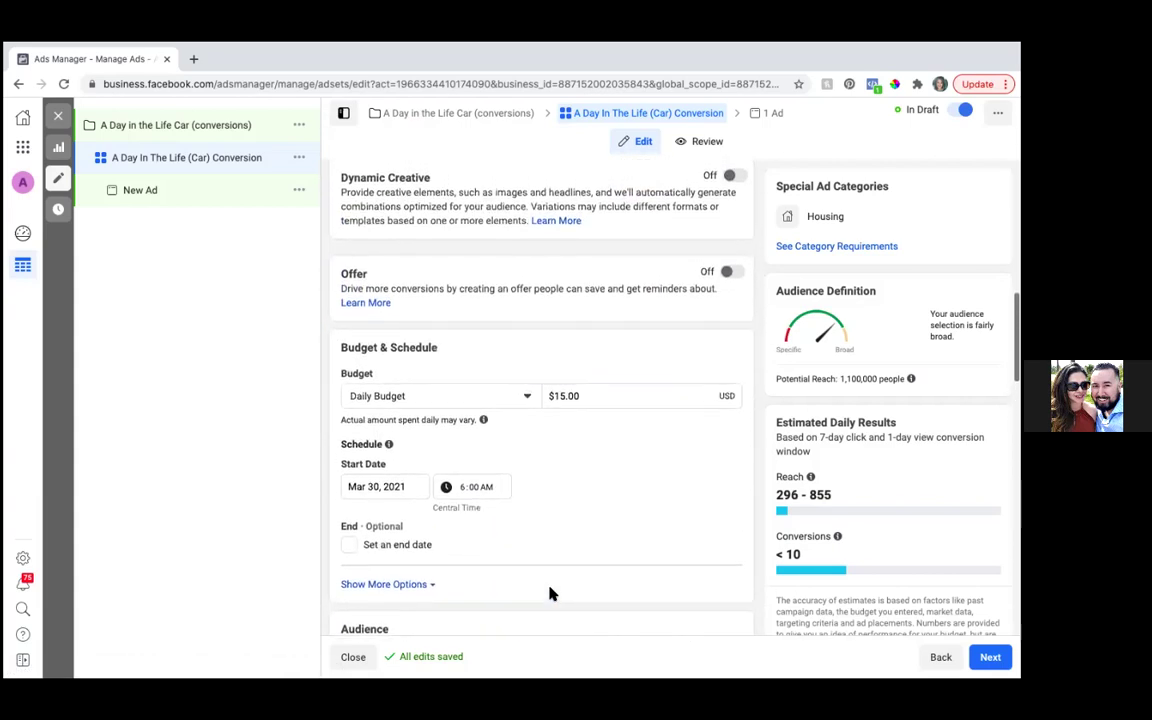
{"action": "scroll", "coordinate": [551, 597], "scroll_direction": "down", "scroll_amount": 1}
{"action": "scroll", "coordinate": [551, 597], "scroll_direction": "down", "scroll_amount": 5}
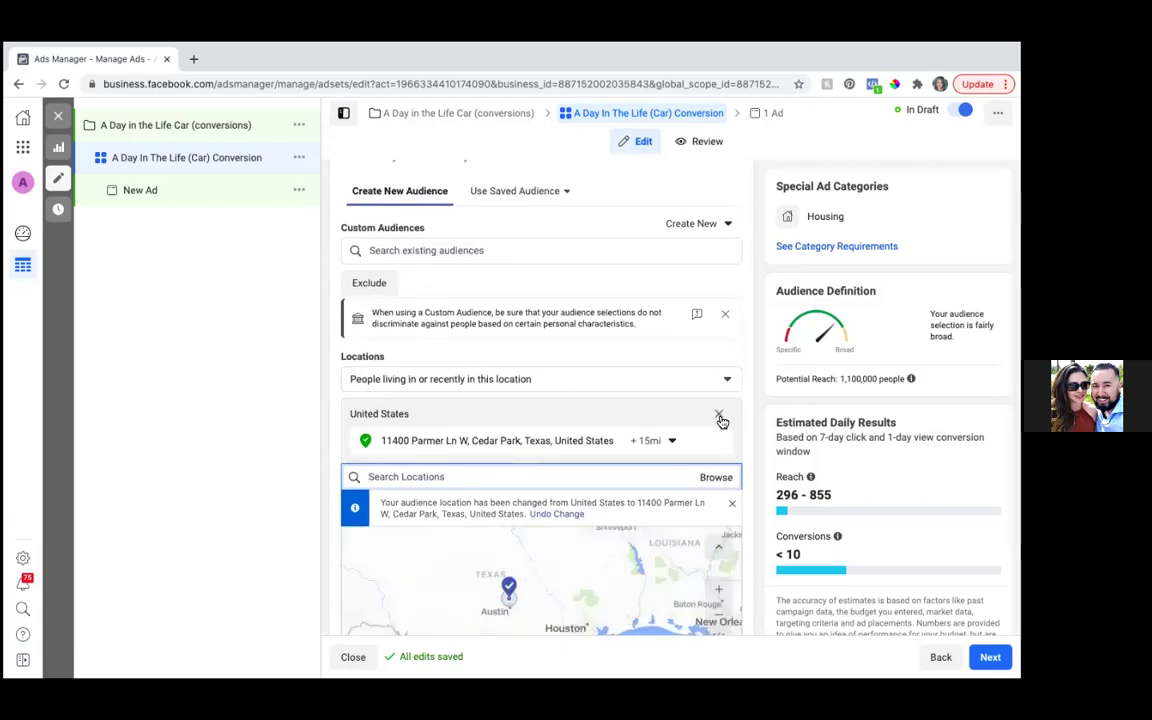
Remove the location and set the location type to 'People living in this location'
{"action": "left_click", "coordinate": [718, 415]}
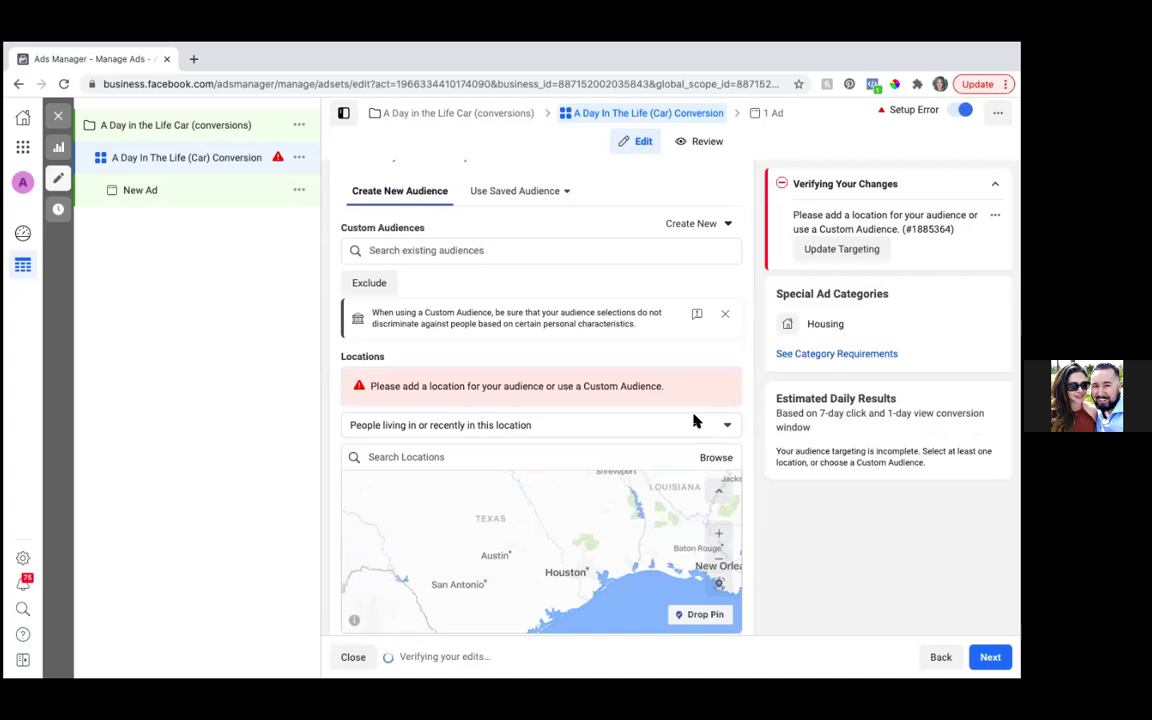
{"action": "left_click", "coordinate": [516, 428]}
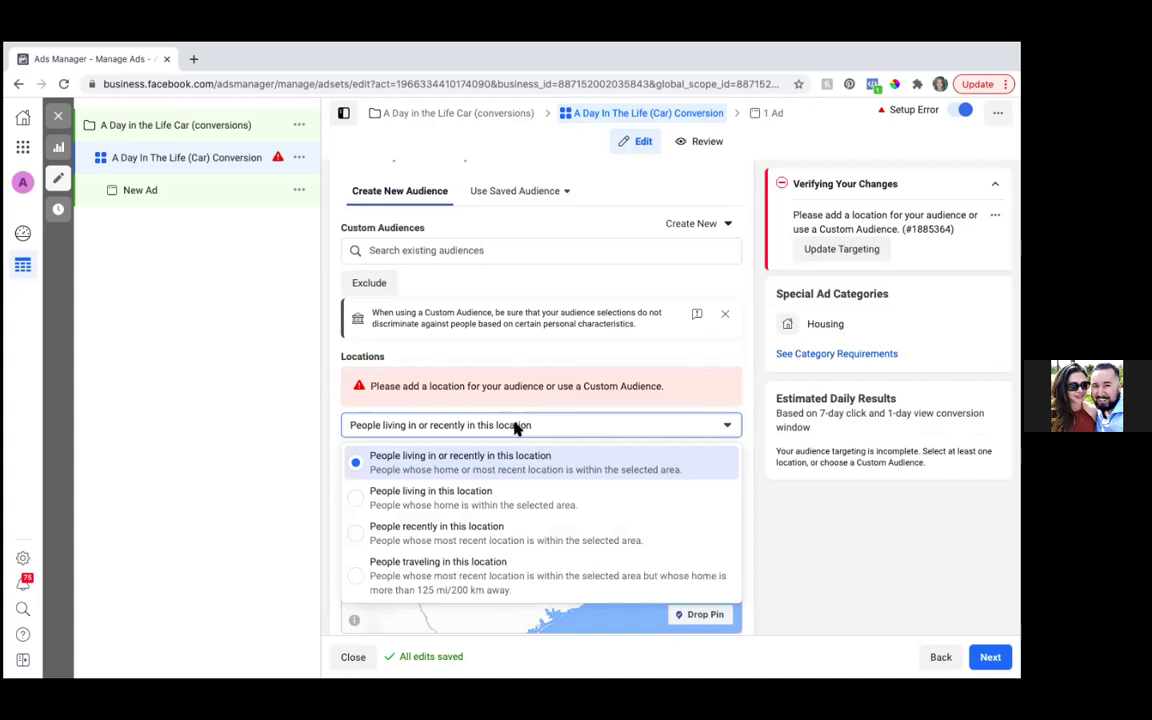
{"action": "left_click", "coordinate": [516, 428]}
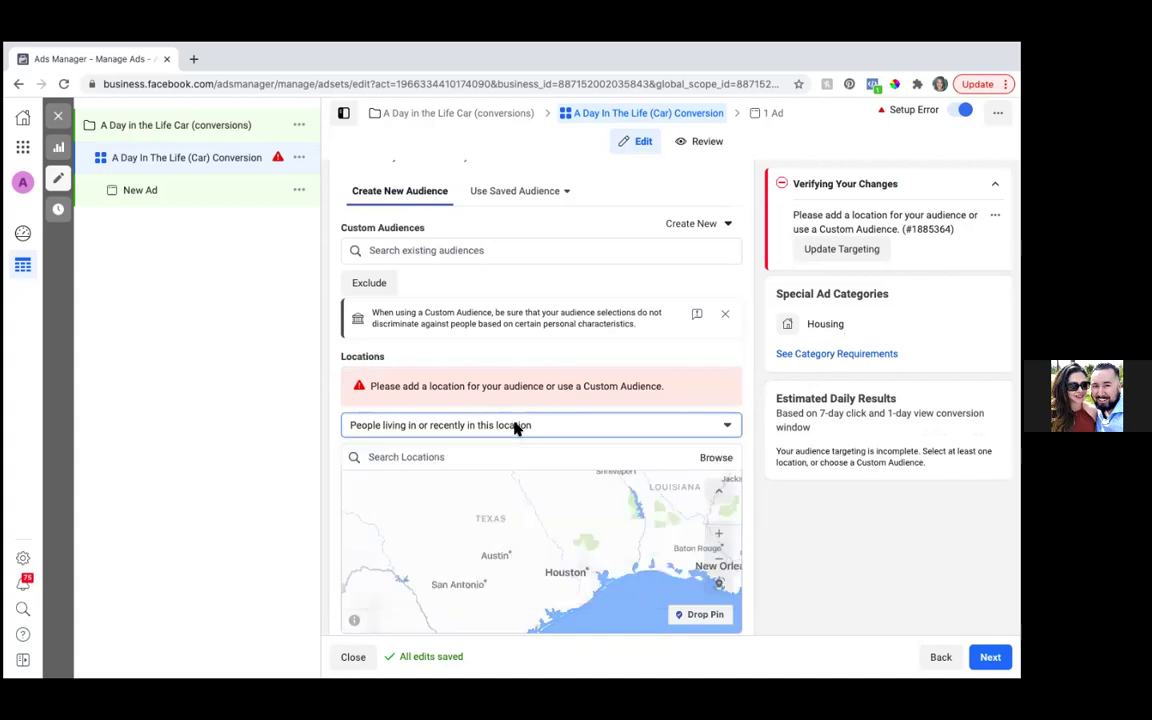
{"action": "left_click", "coordinate": [403, 427]}
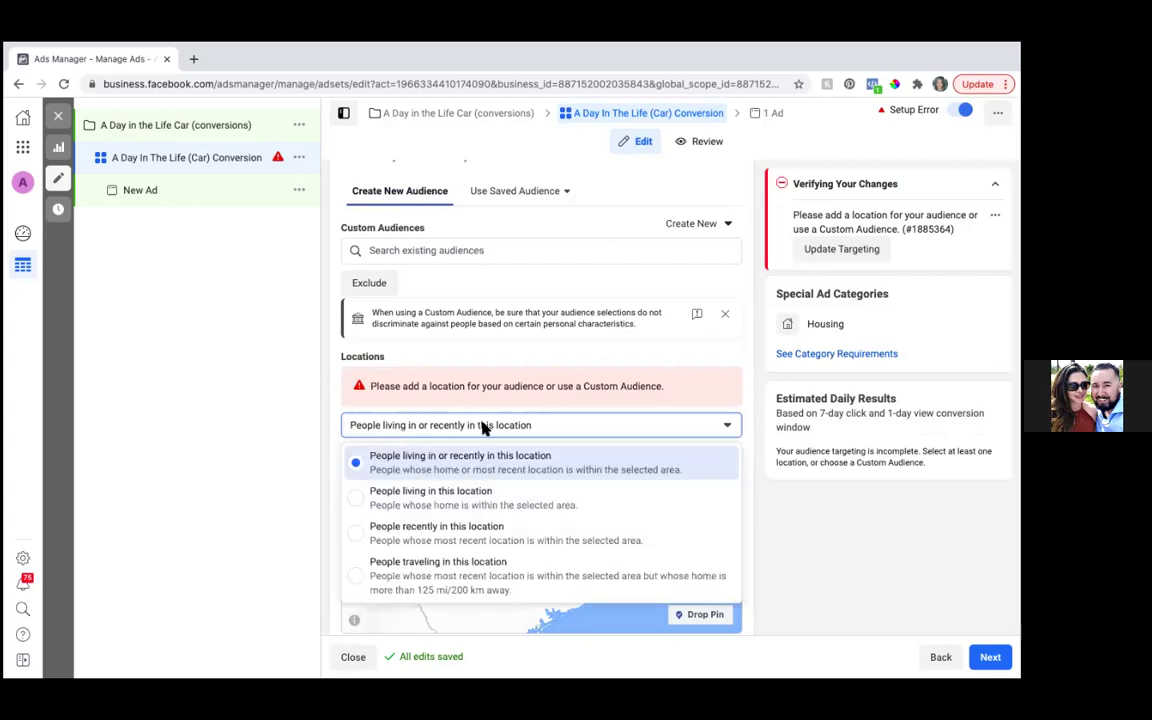
{"action": "left_click", "coordinate": [637, 344]}
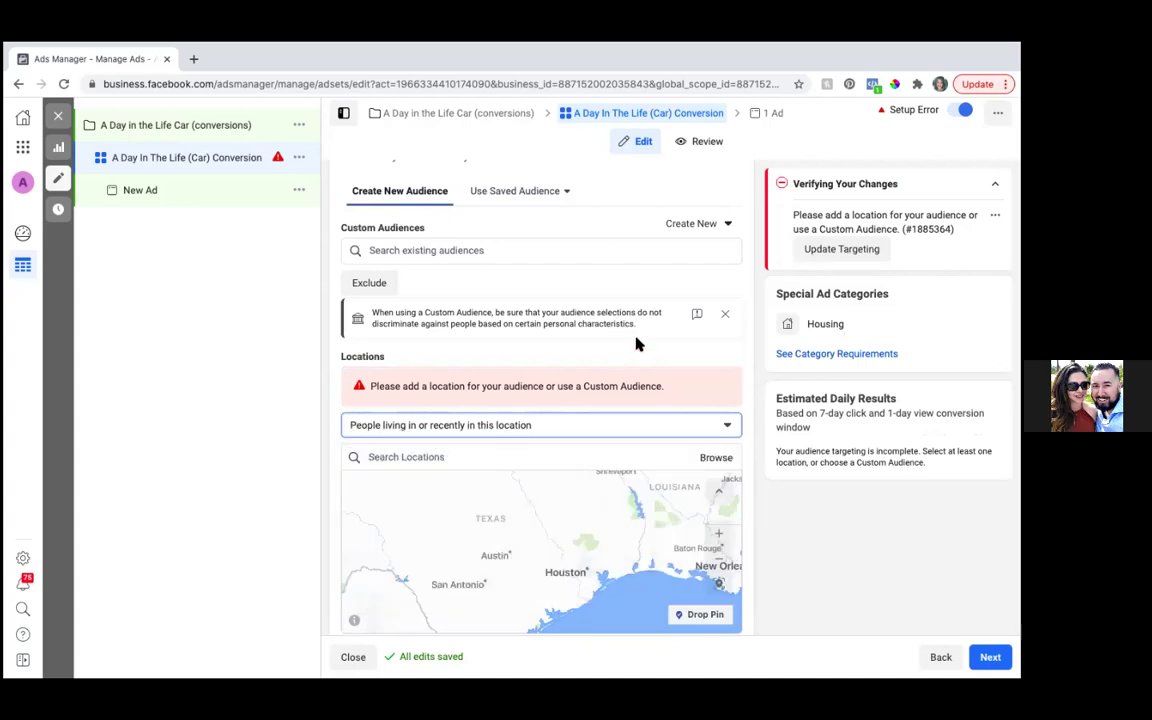
{"action": "left_click", "coordinate": [420, 456]}
{"action": "type", "text": "114"}
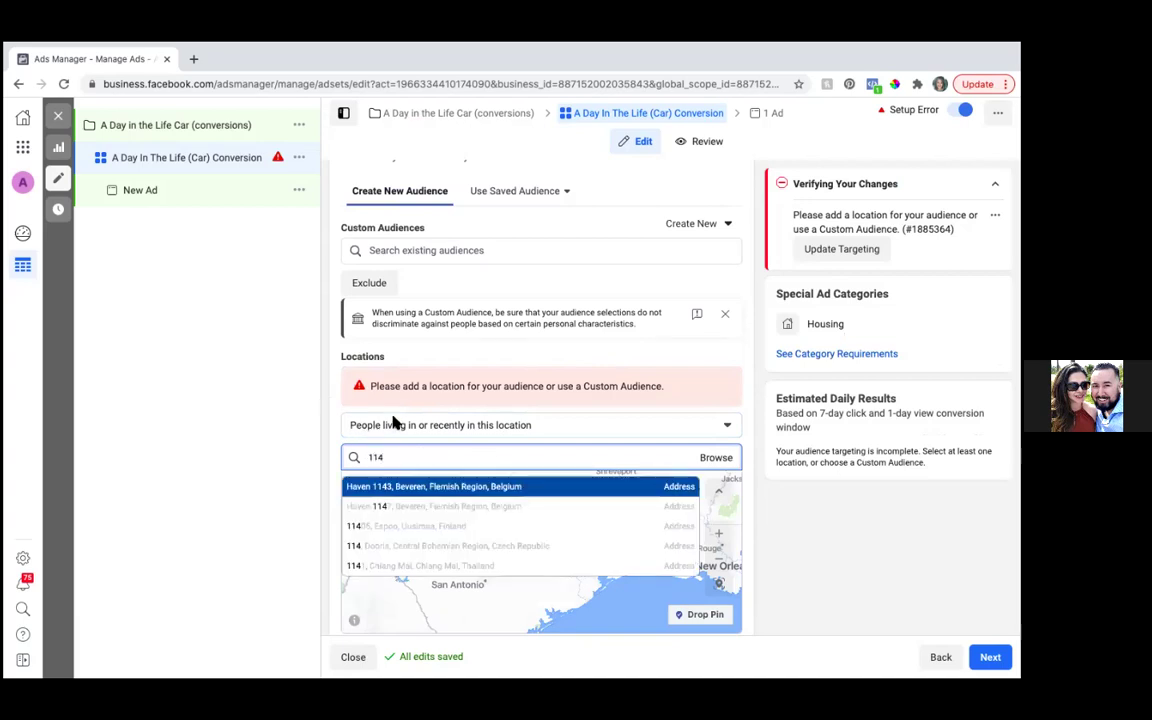
{"action": "left_click", "coordinate": [728, 427]}
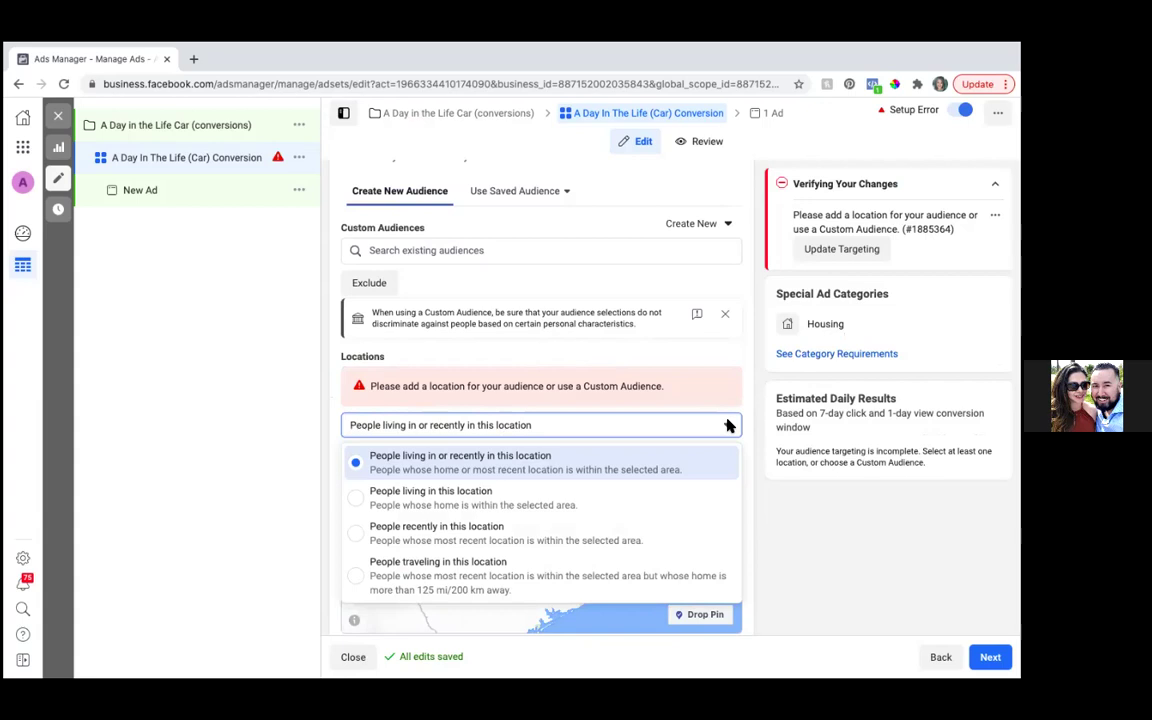
{"action": "left_click", "coordinate": [354, 503]}
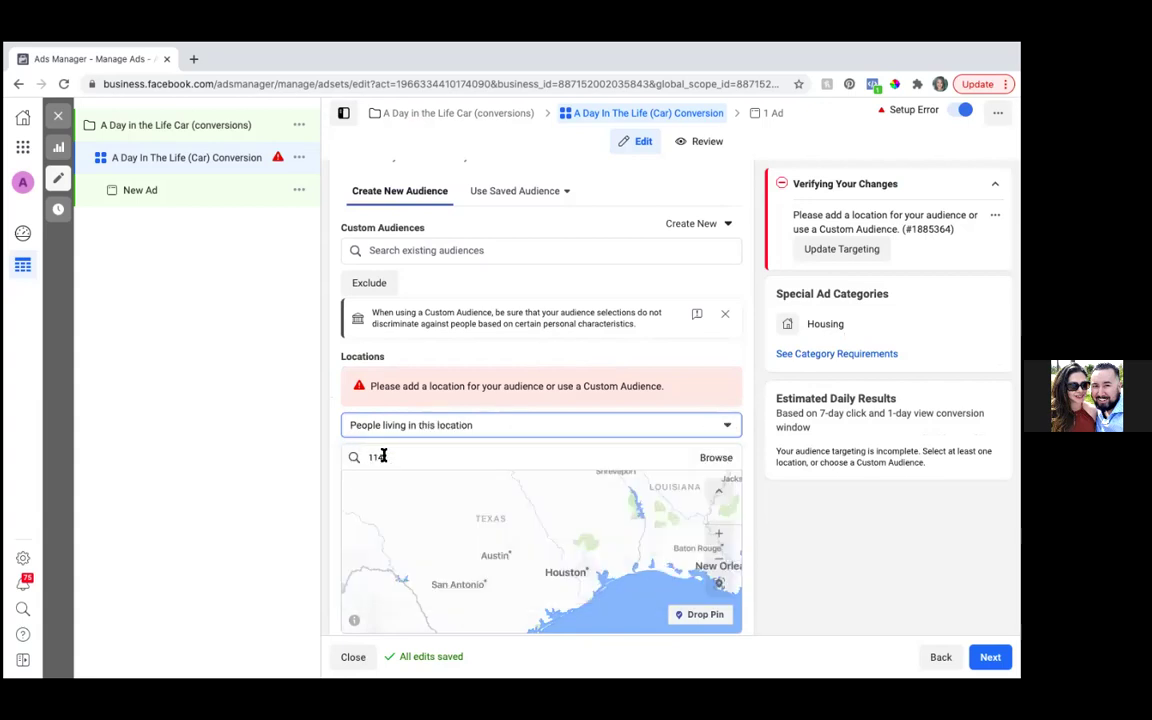
Re-add the Cedar Park, Texas street address as the targeted location
{"action": "double_click", "coordinate": [380, 456]}
{"action": "type", "text": "11400 W P"}
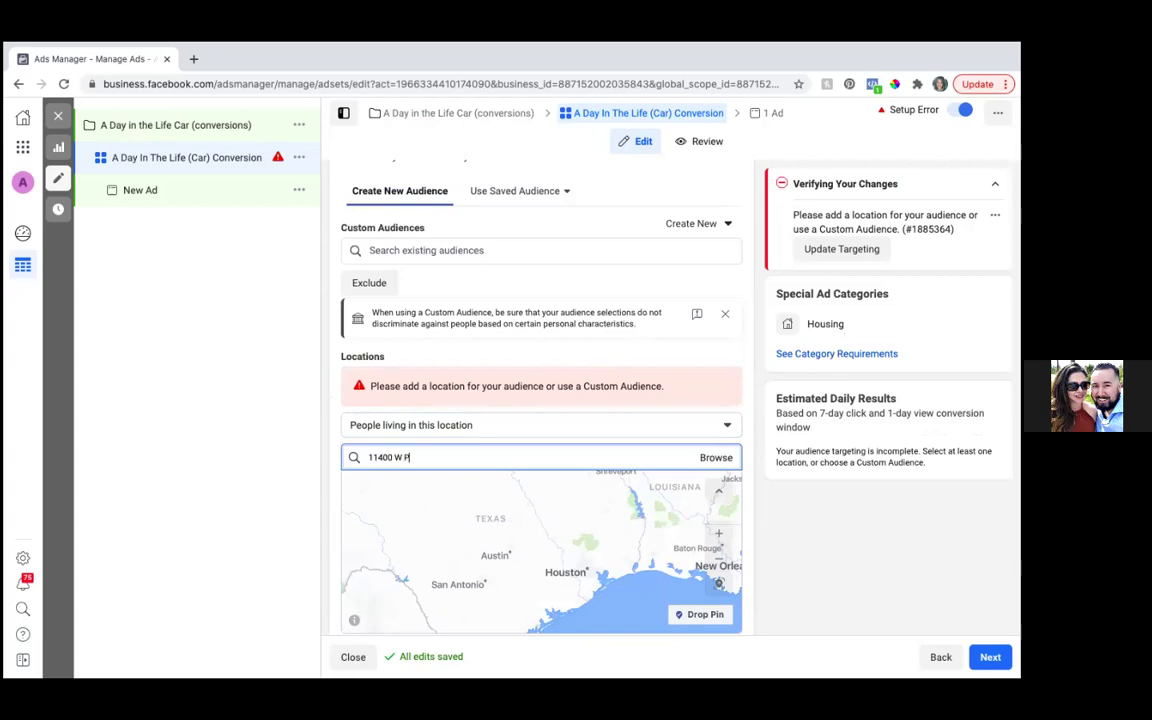
{"action": "type", "text": "arm"}
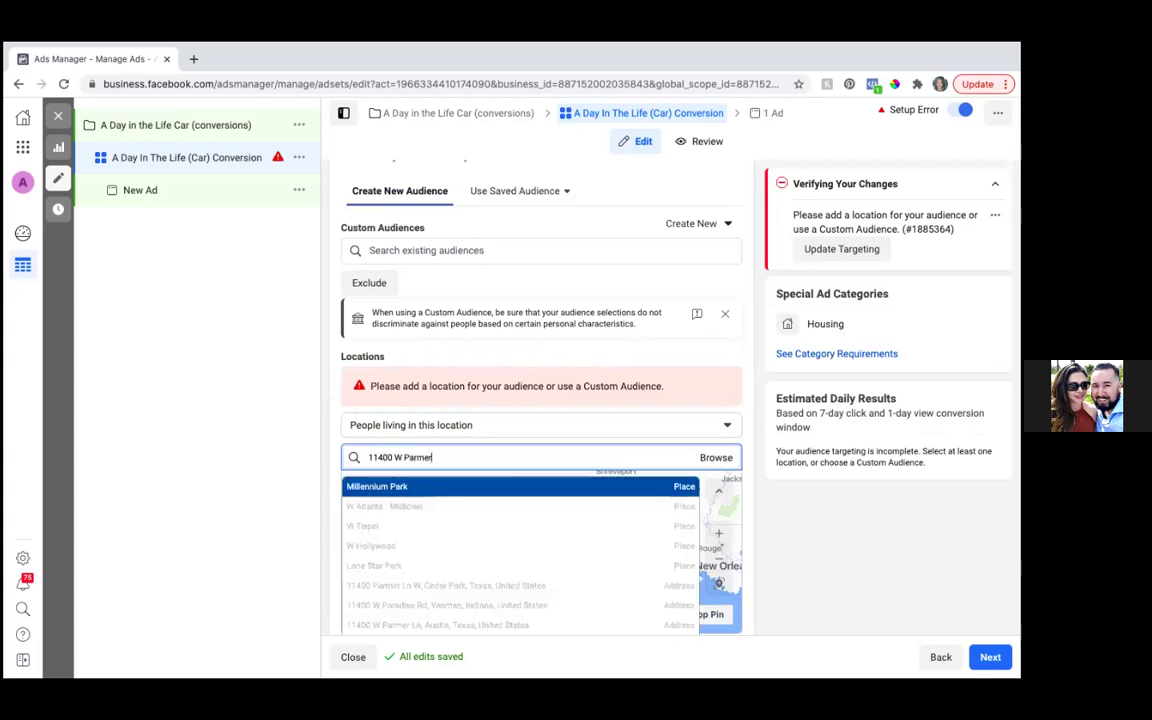
{"action": "type", "text": "er ln"}
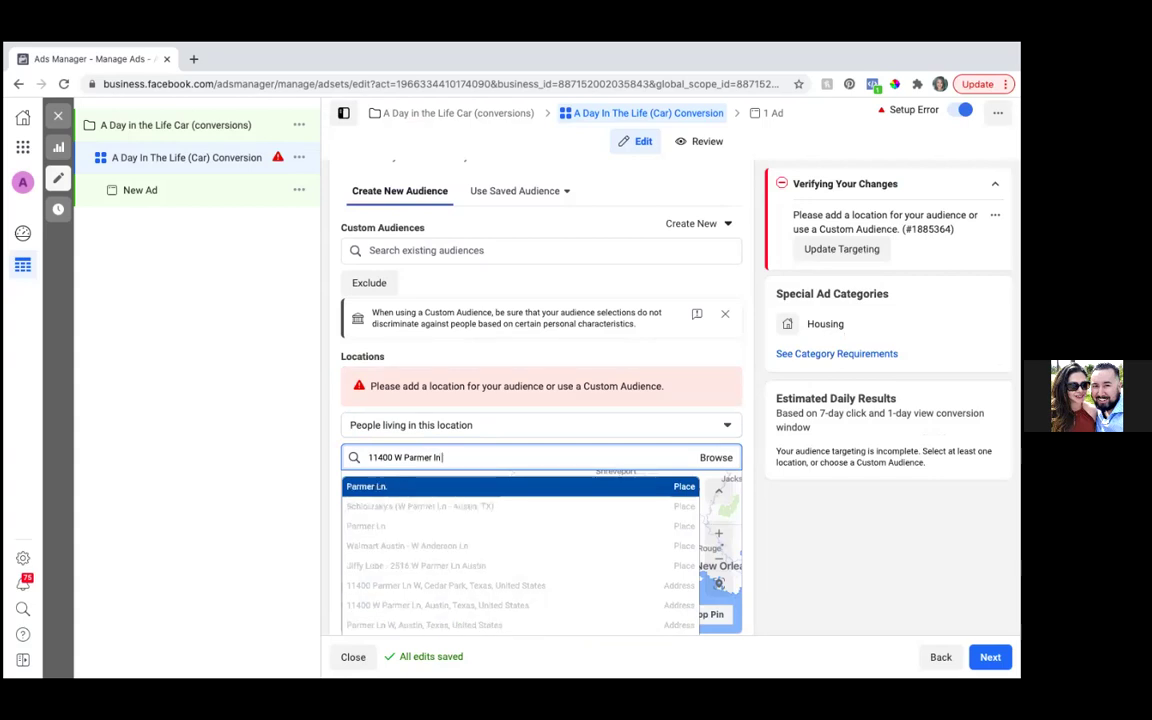
{"action": "left_click", "coordinate": [389, 584]}
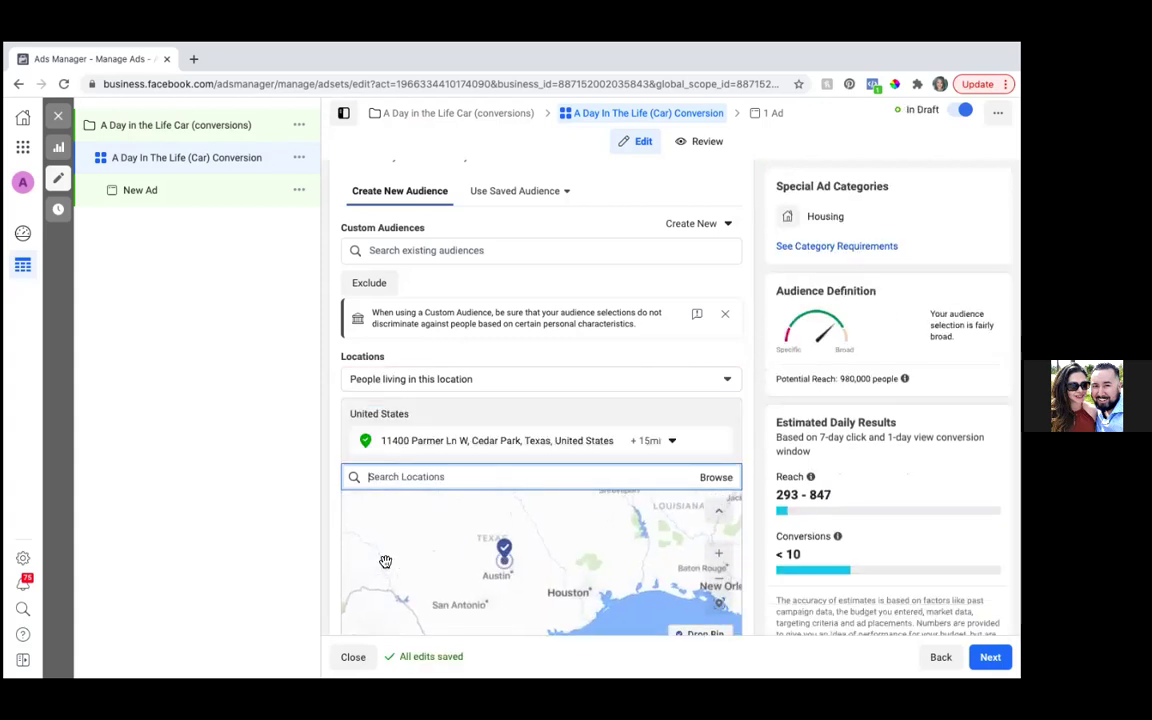
{"action": "scroll", "coordinate": [333, 438], "scroll_direction": "down", "scroll_amount": 5}
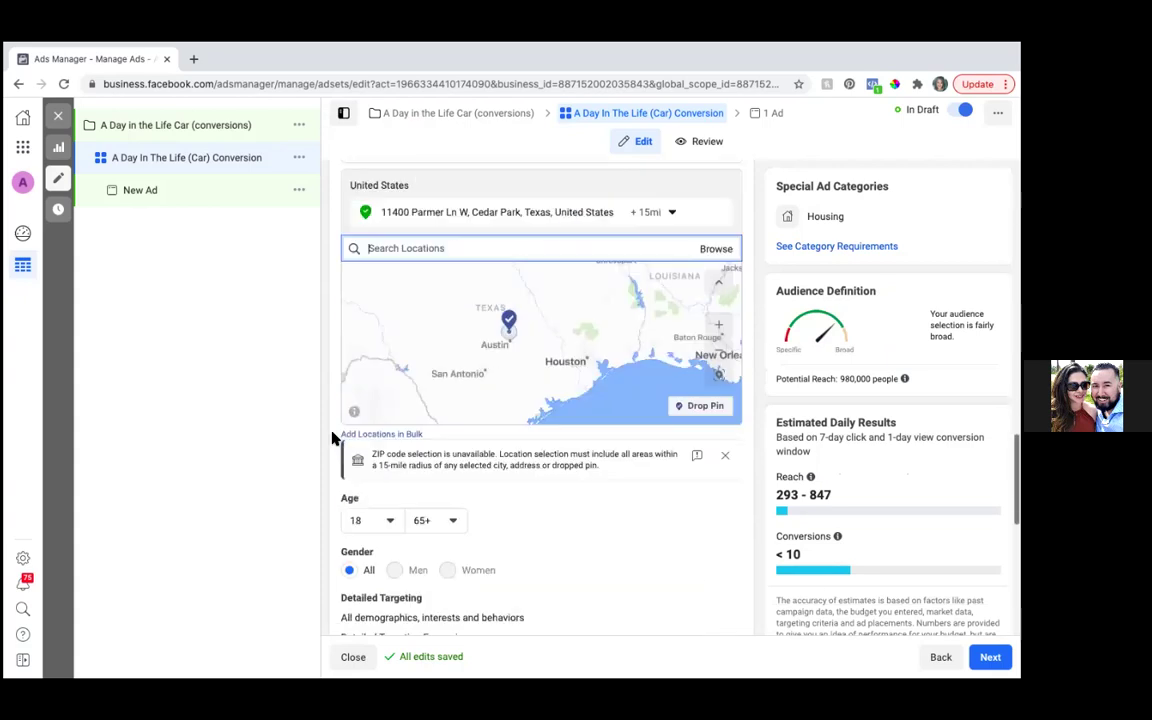
Expand the extra audience options below Languages to show Connections set to All people
{"action": "scroll", "coordinate": [333, 438], "scroll_direction": "up", "scroll_amount": 2}
{"action": "scroll", "coordinate": [333, 438], "scroll_direction": "up", "scroll_amount": 1}
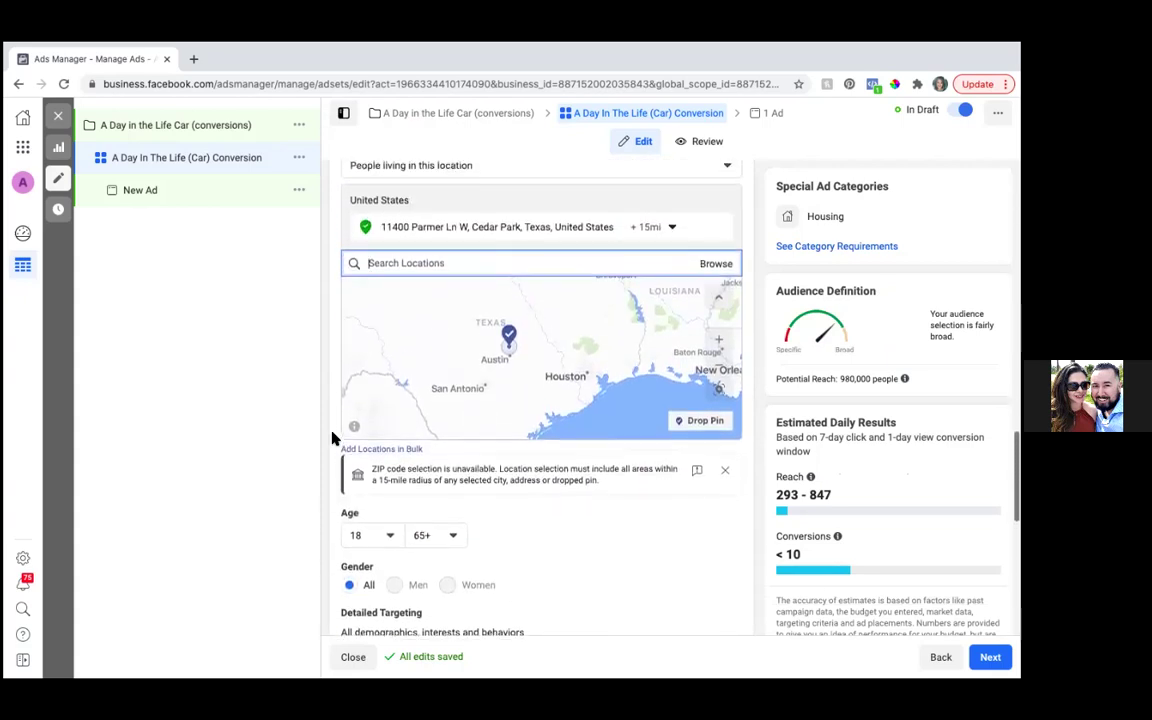
{"action": "scroll", "coordinate": [333, 438], "scroll_direction": "down", "scroll_amount": 3}
{"action": "scroll", "coordinate": [333, 438], "scroll_direction": "down", "scroll_amount": 3}
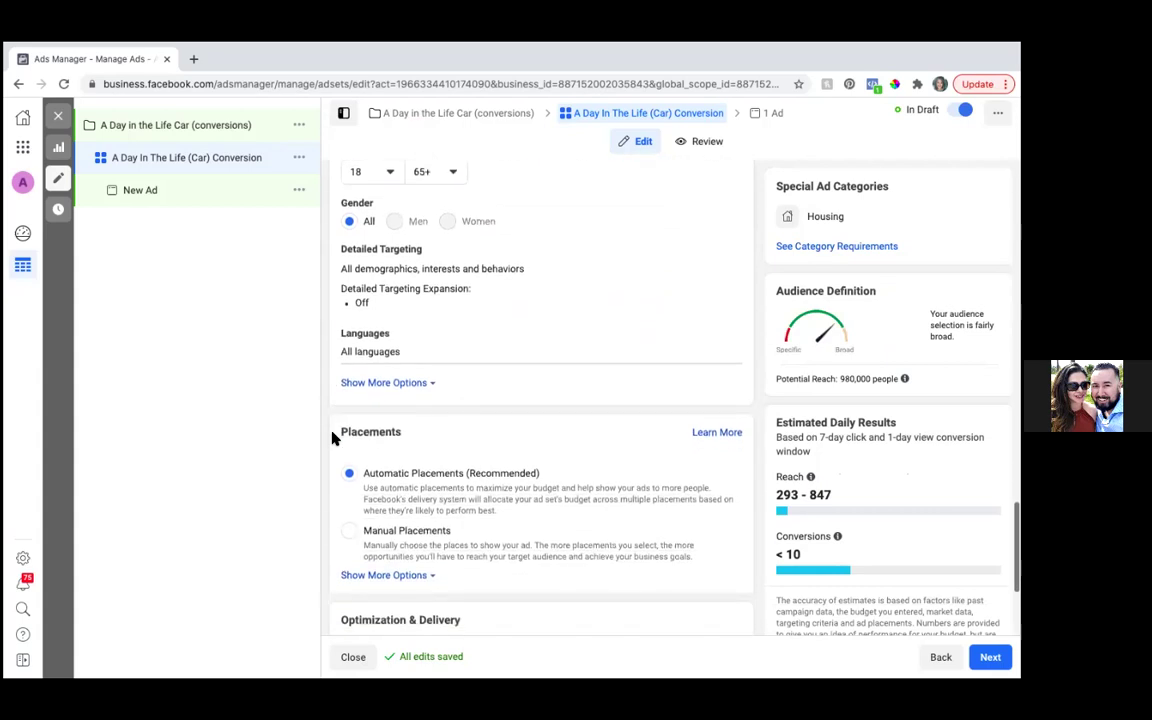
{"action": "scroll", "coordinate": [333, 438], "scroll_direction": "up", "scroll_amount": 2}
{"action": "scroll", "coordinate": [333, 438], "scroll_direction": "down", "scroll_amount": 1}
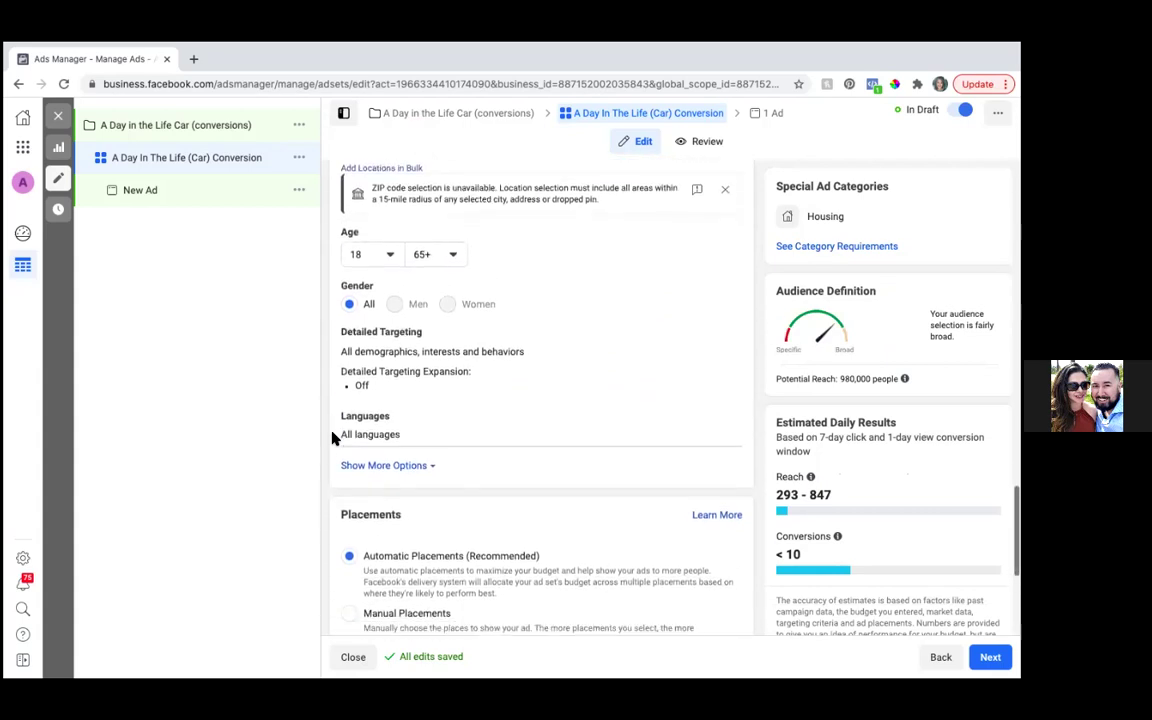
{"action": "scroll", "coordinate": [333, 438], "scroll_direction": "up", "scroll_amount": 1}
{"action": "scroll", "coordinate": [333, 438], "scroll_direction": "down", "scroll_amount": 2}
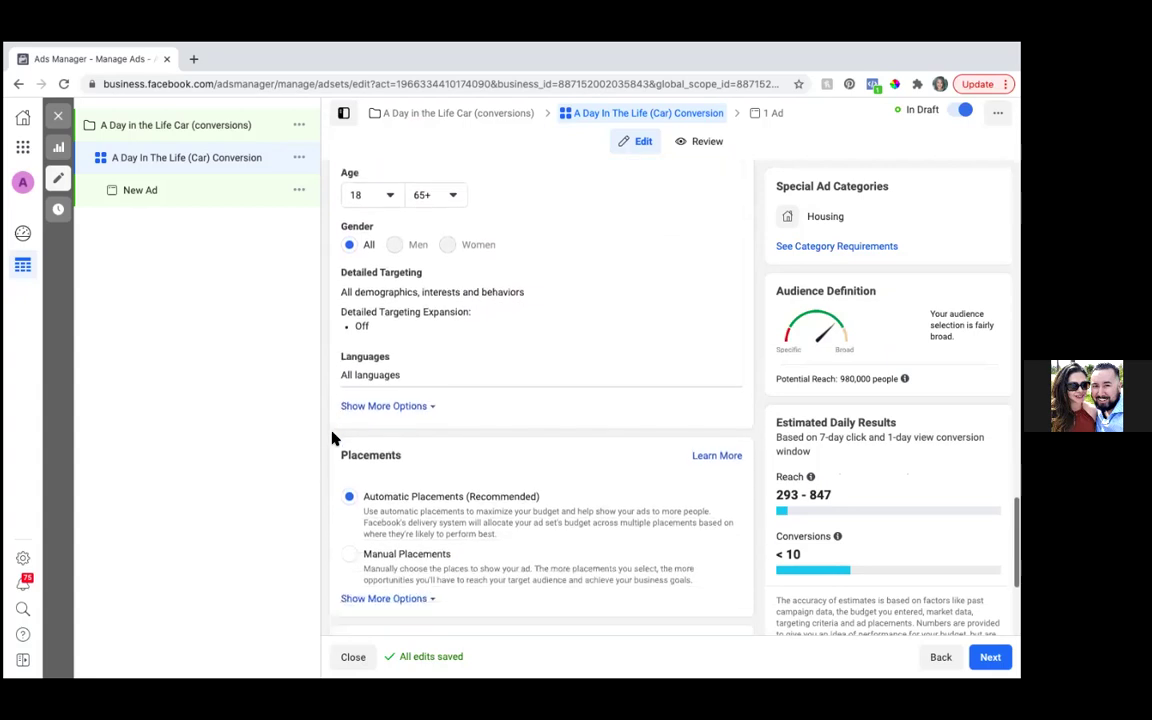
{"action": "left_click", "coordinate": [417, 406]}
{"action": "scroll", "coordinate": [416, 411], "scroll_direction": "down", "scroll_amount": 2}
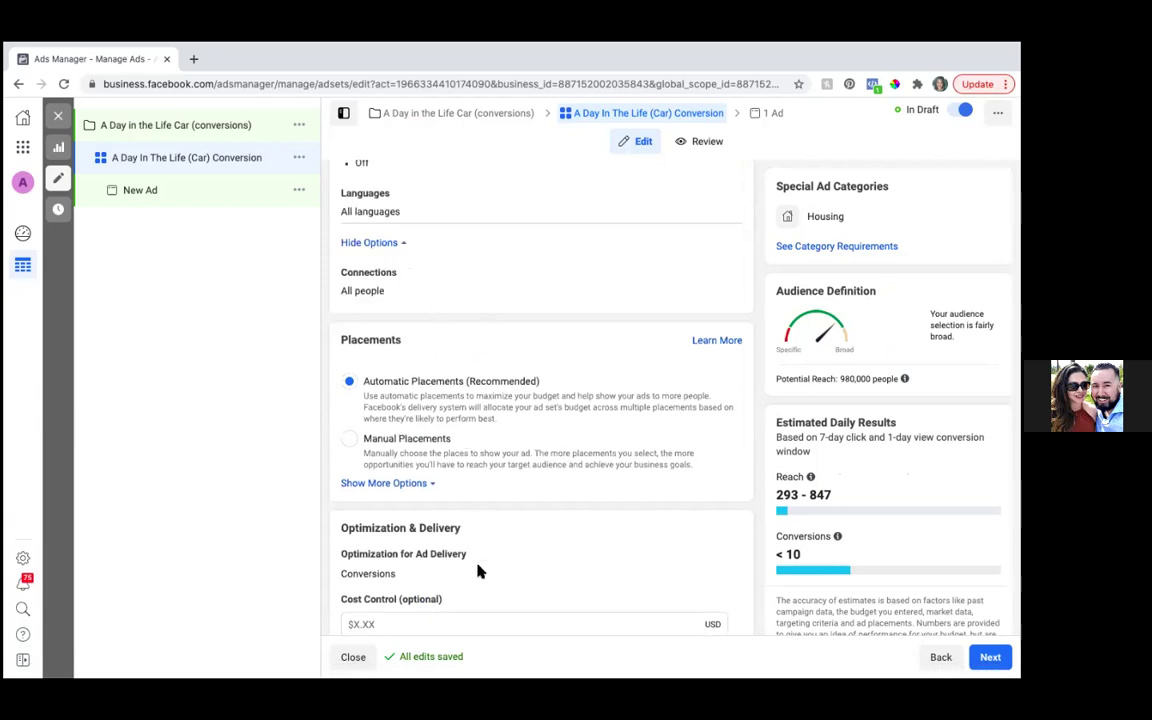
{"action": "scroll", "coordinate": [471, 606], "scroll_direction": "down", "scroll_amount": 1}
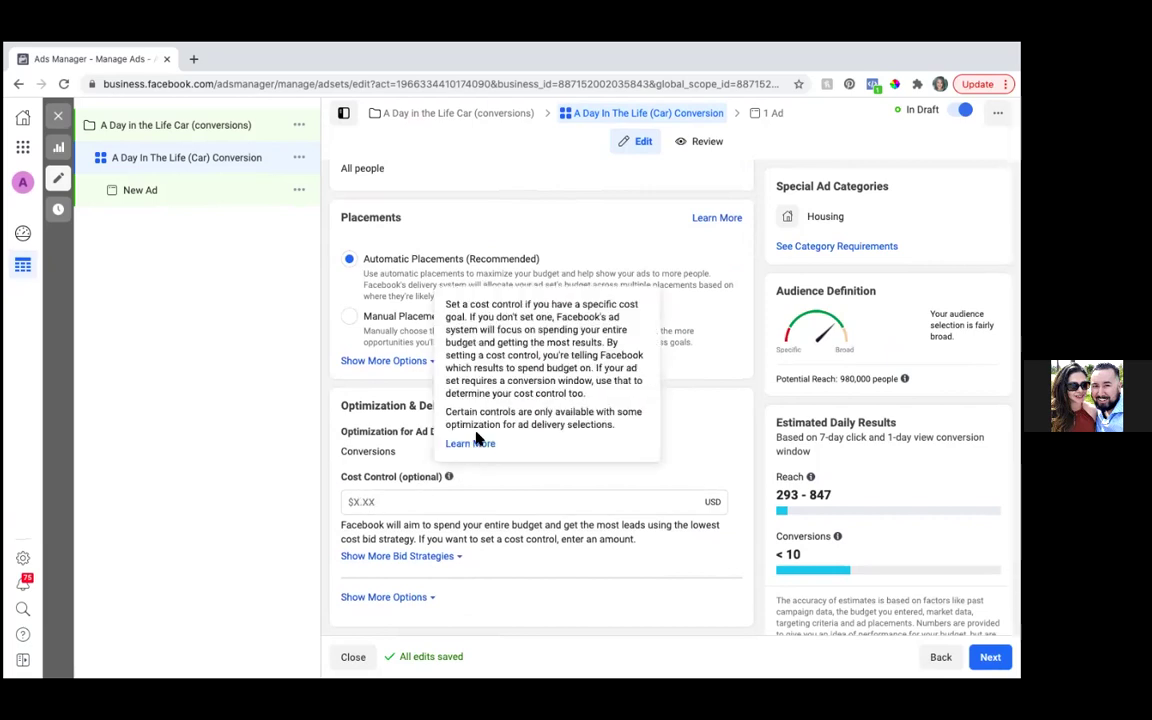
{"action": "scroll", "coordinate": [418, 218], "scroll_direction": "up", "scroll_amount": 1}
{"action": "scroll", "coordinate": [418, 218], "scroll_direction": "up", "scroll_amount": 4}
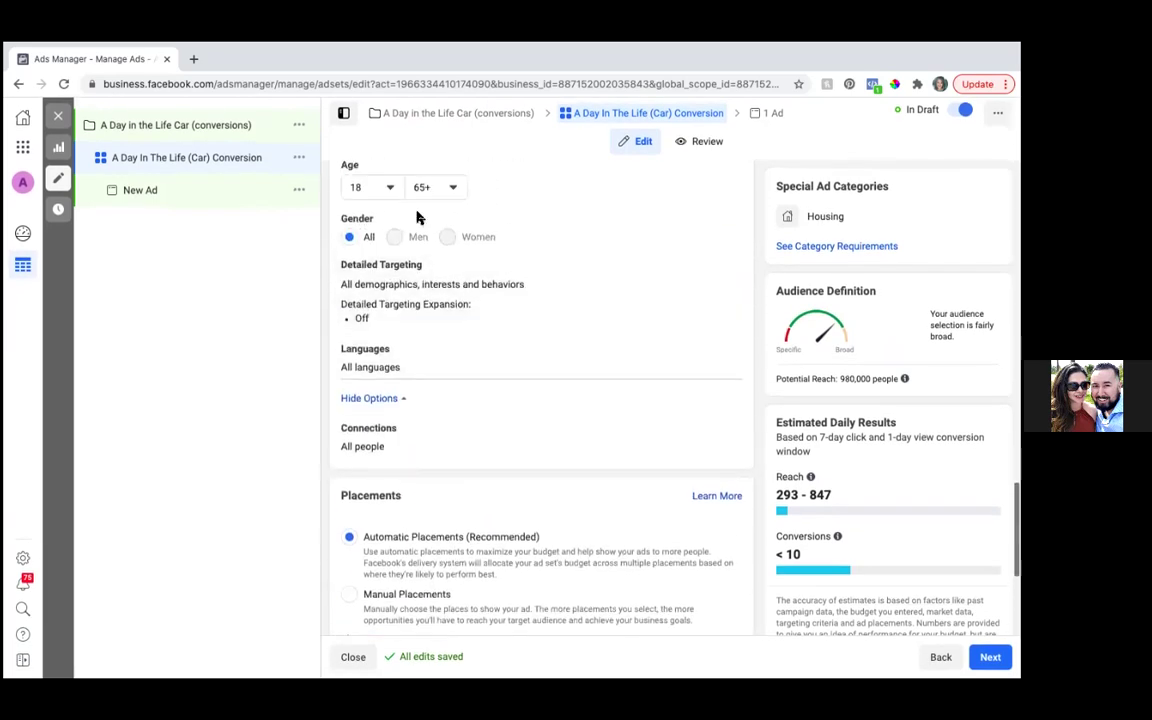
{"action": "scroll", "coordinate": [418, 214], "scroll_direction": "down", "scroll_amount": 1}
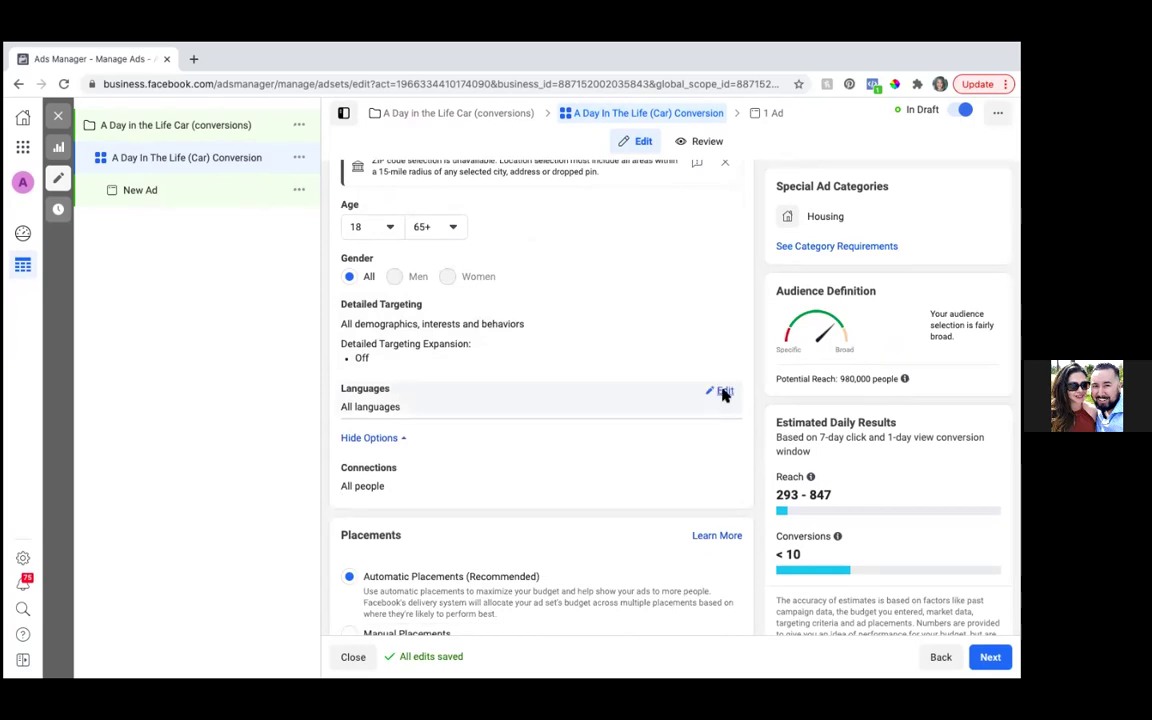
{"action": "left_click", "coordinate": [722, 392]}
{"action": "left_click", "coordinate": [440, 411]}
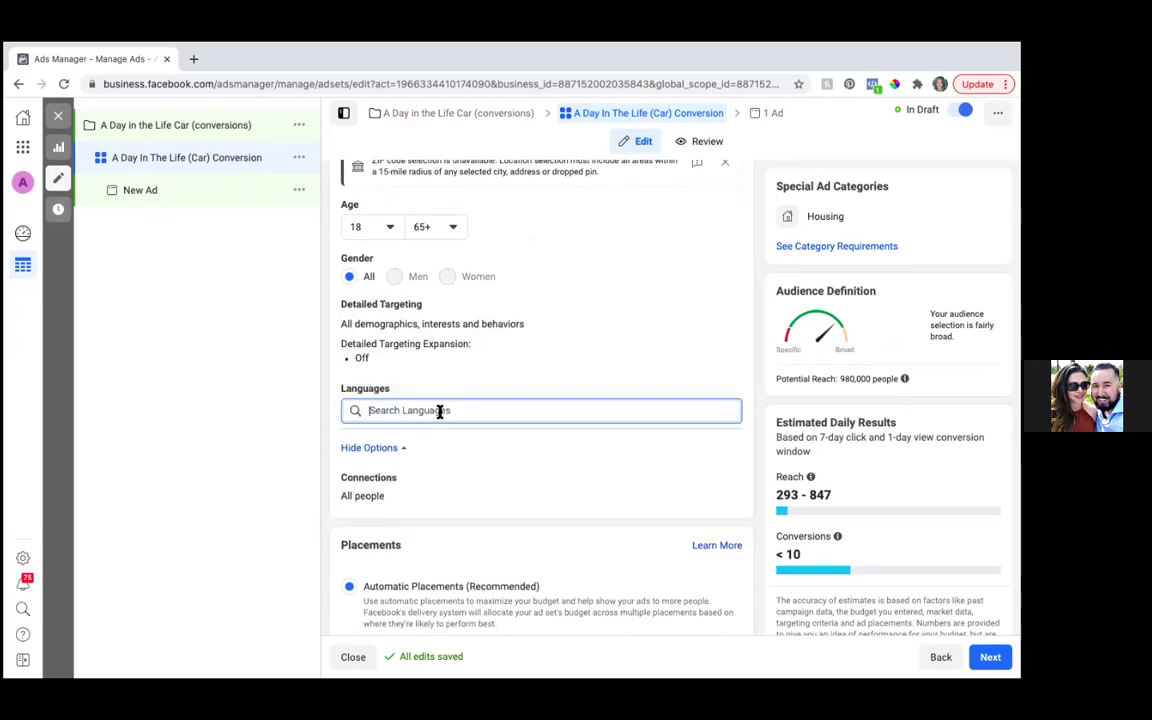
{"action": "type", "text": "en"}
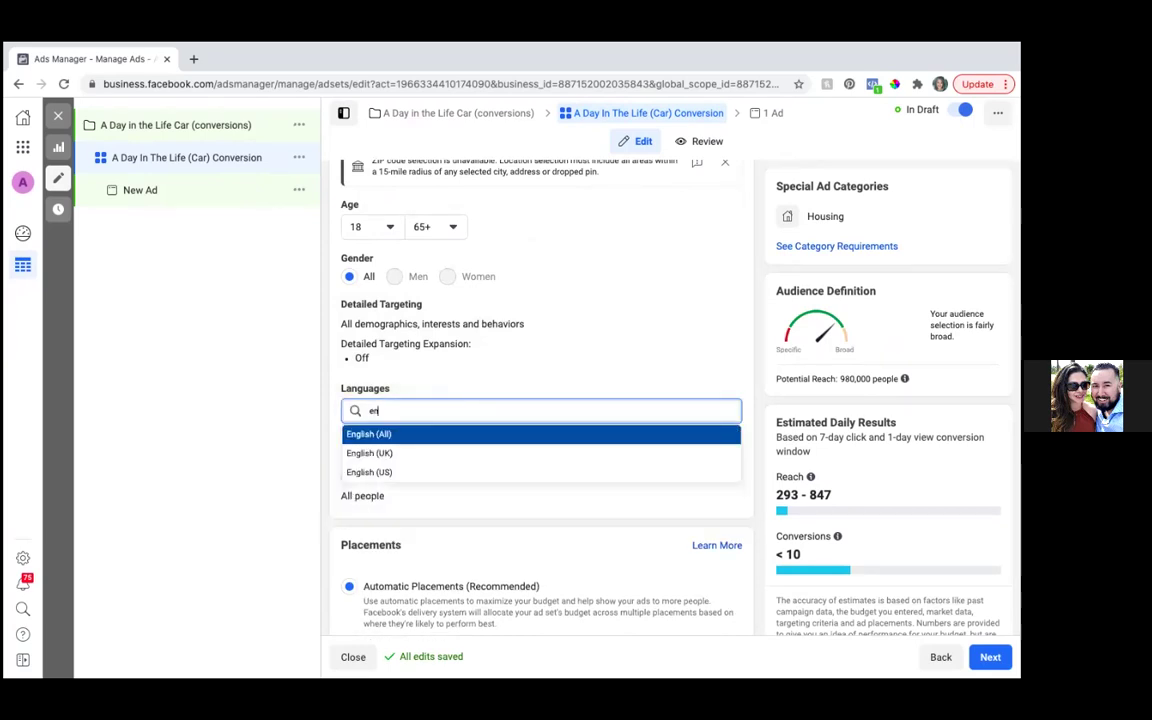
{"action": "left_click", "coordinate": [403, 434]}
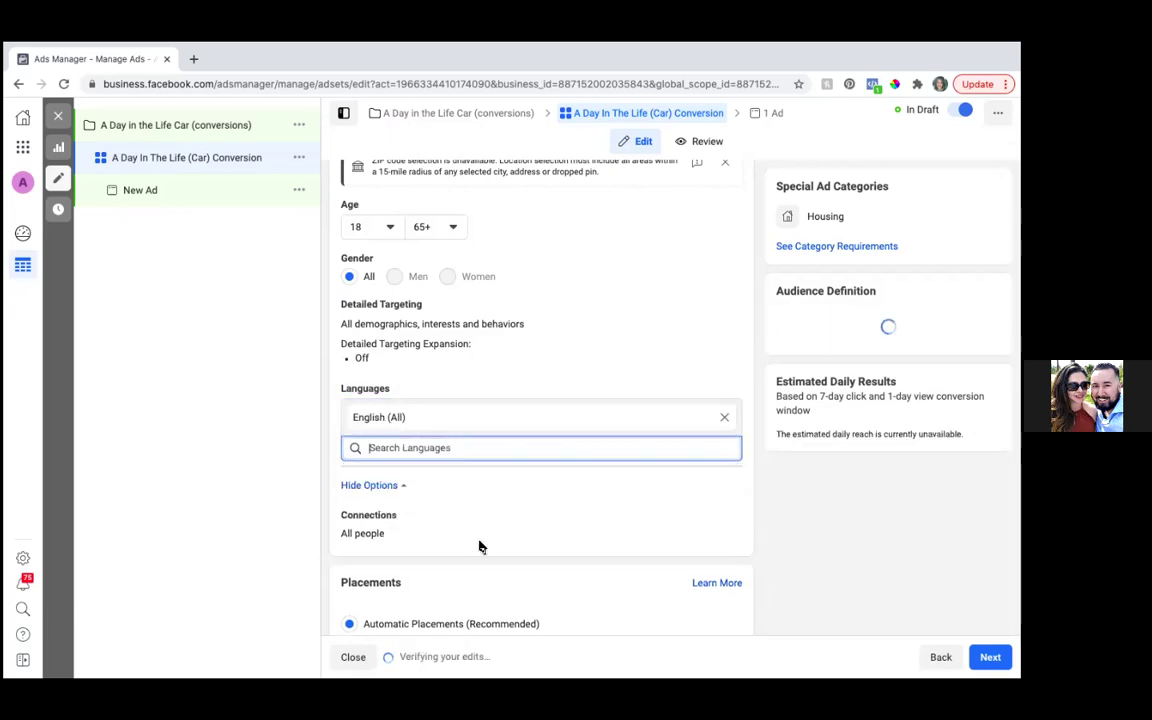
{"action": "scroll", "coordinate": [479, 543], "scroll_direction": "down", "scroll_amount": 1}
{"action": "scroll", "coordinate": [479, 543], "scroll_direction": "down", "scroll_amount": 5}
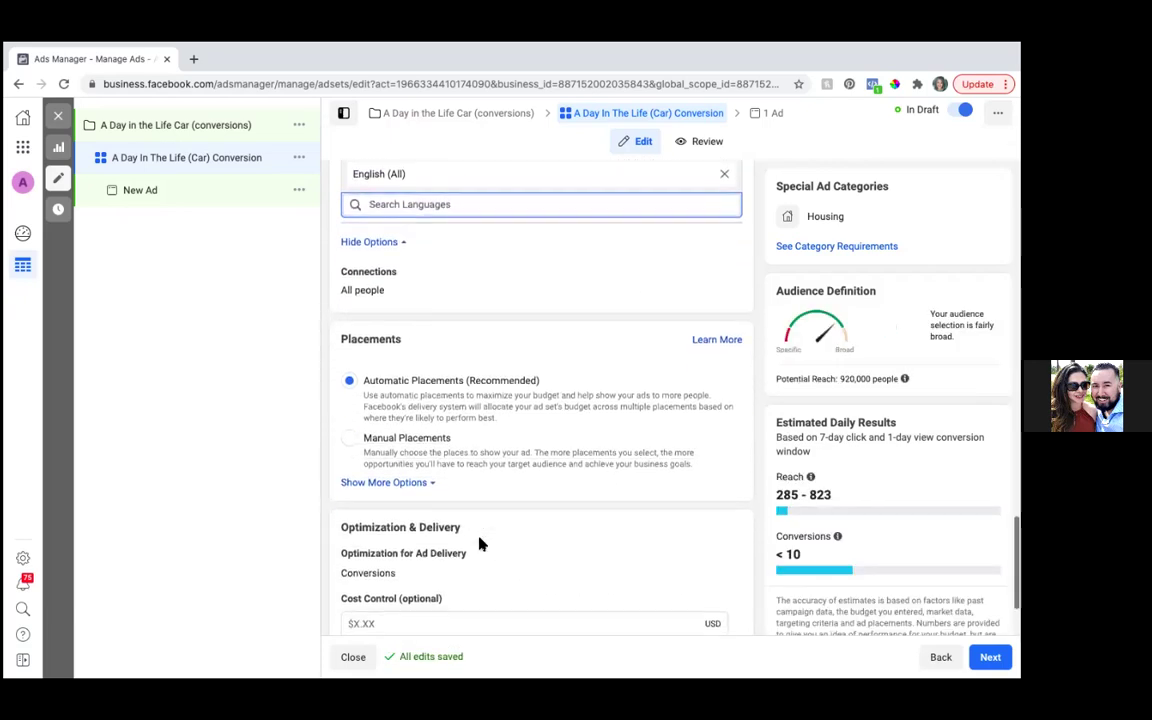
{"action": "scroll", "coordinate": [479, 540], "scroll_direction": "down", "scroll_amount": 1}
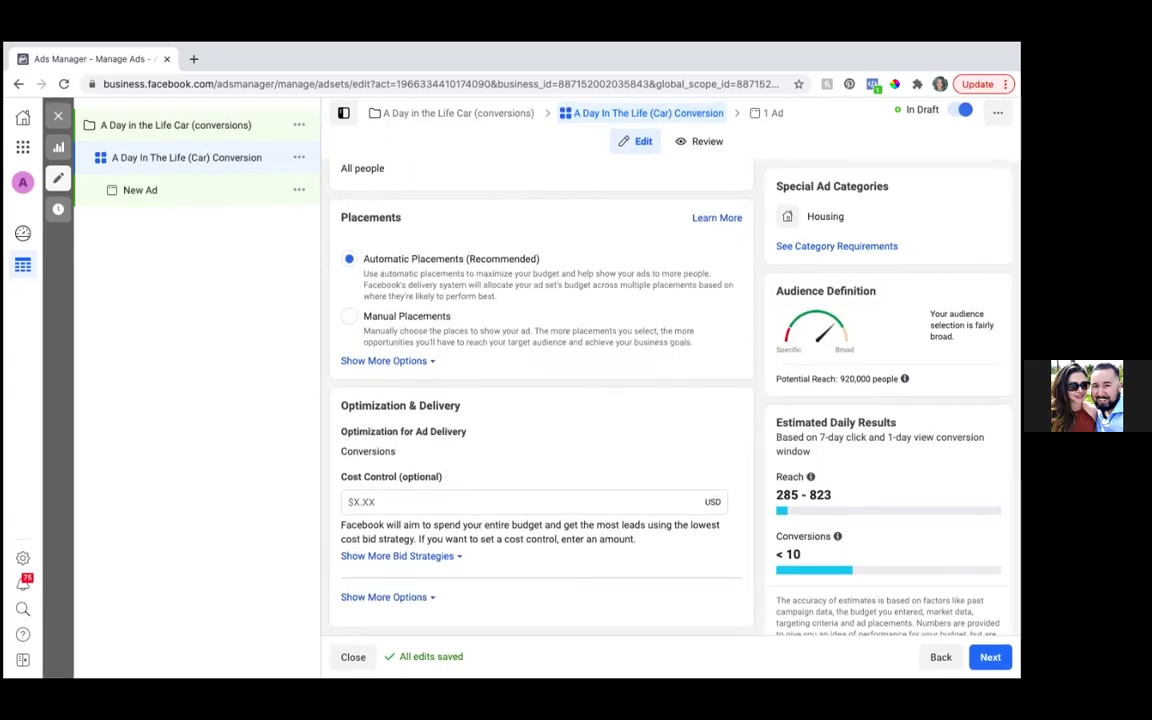
{"action": "scroll", "coordinate": [532, 569], "scroll_direction": "up", "scroll_amount": 7}
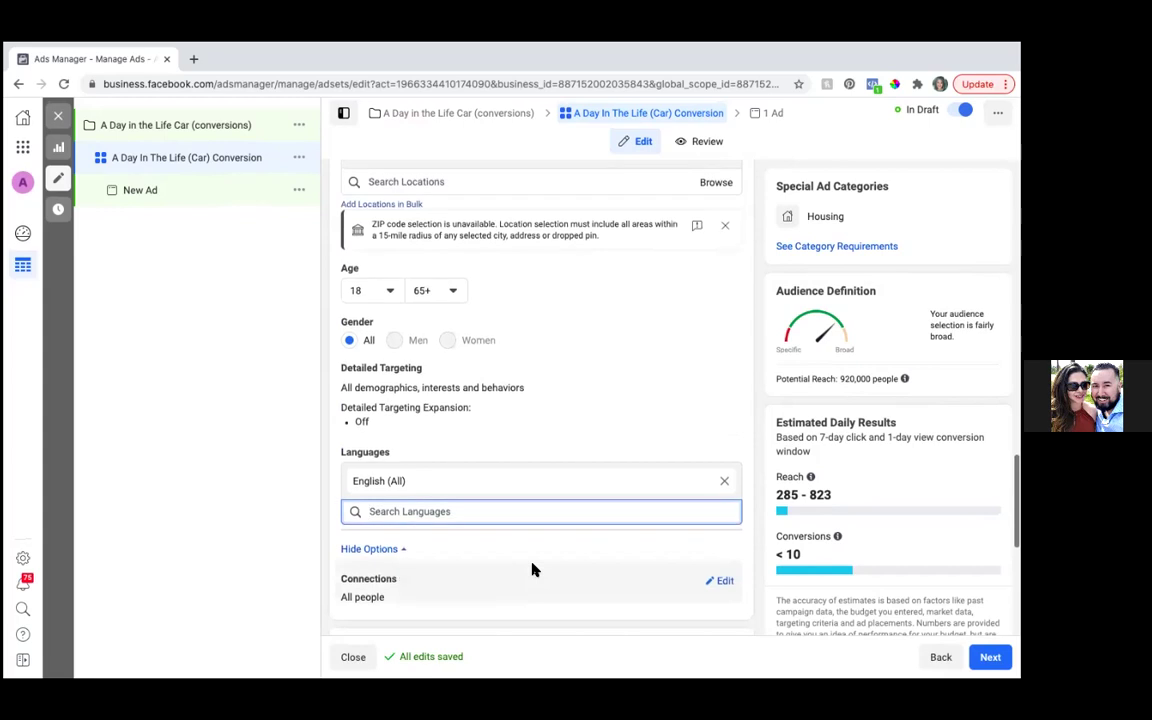
{"action": "scroll", "coordinate": [532, 569], "scroll_direction": "down", "scroll_amount": 5}
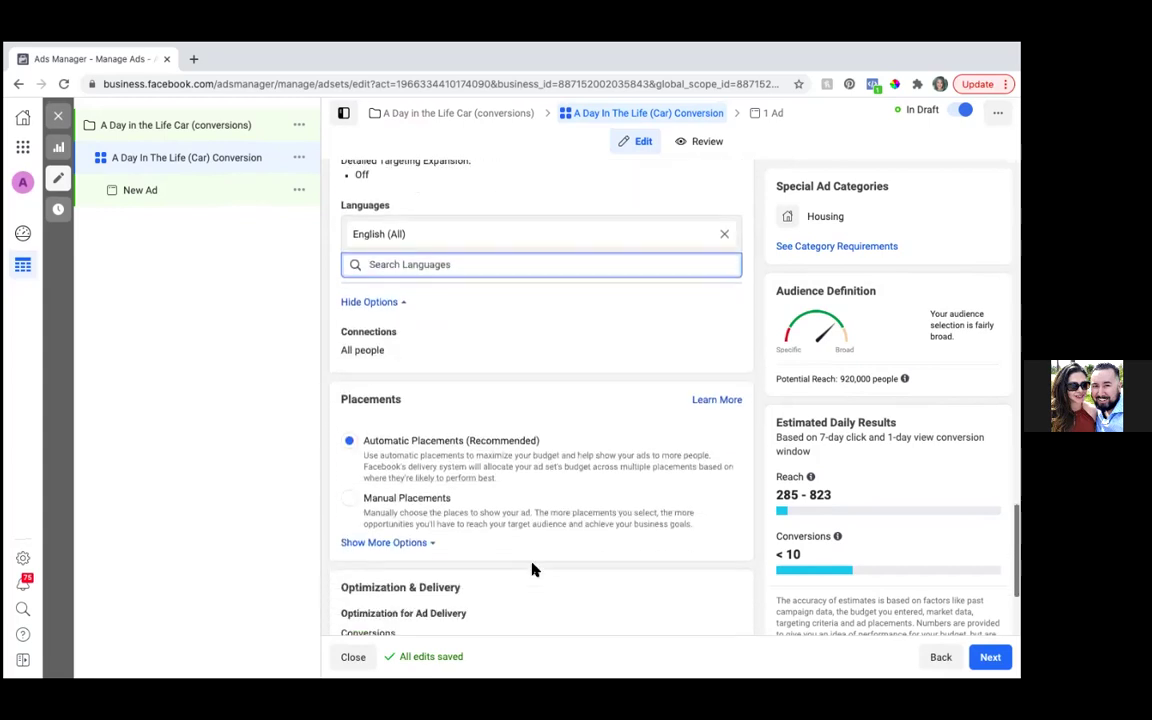
{"action": "scroll", "coordinate": [532, 569], "scroll_direction": "down", "scroll_amount": 1}
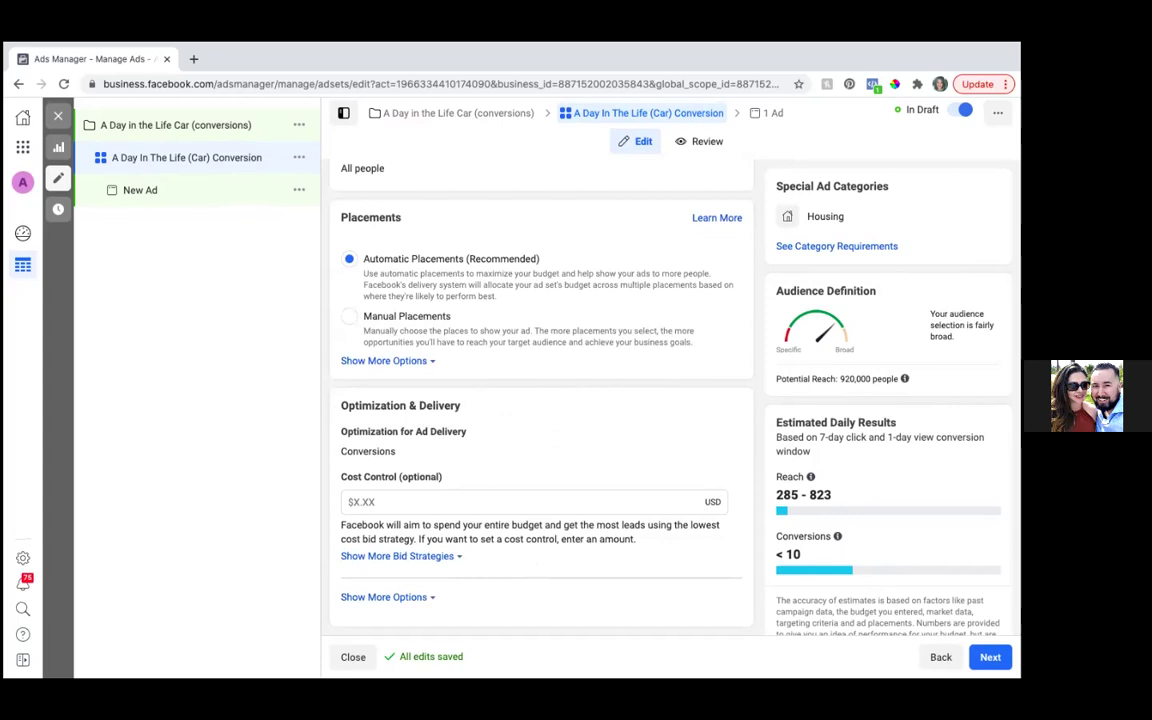
{"action": "scroll", "coordinate": [580, 455], "scroll_direction": "up", "scroll_amount": 1}
{"action": "scroll", "coordinate": [578, 456], "scroll_direction": "up", "scroll_amount": 10}
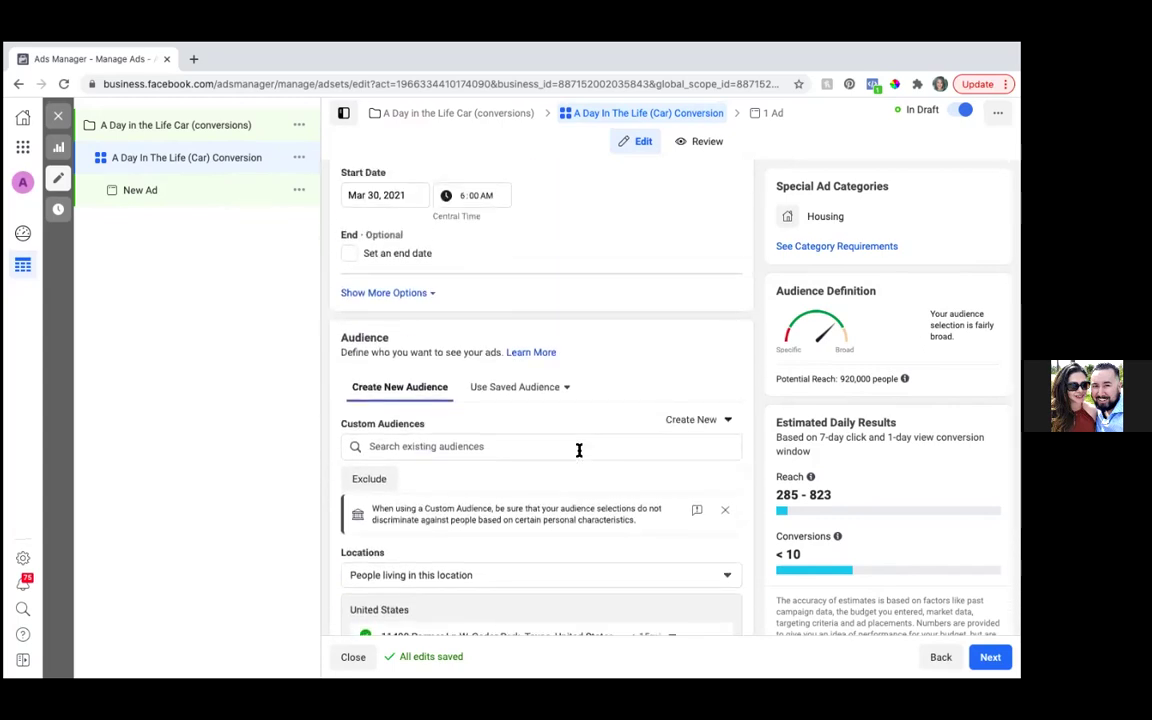
{"action": "scroll", "coordinate": [578, 450], "scroll_direction": "up", "scroll_amount": 2}
{"action": "scroll", "coordinate": [578, 450], "scroll_direction": "down", "scroll_amount": 2}
{"action": "scroll", "coordinate": [578, 452], "scroll_direction": "down", "scroll_amount": 10}
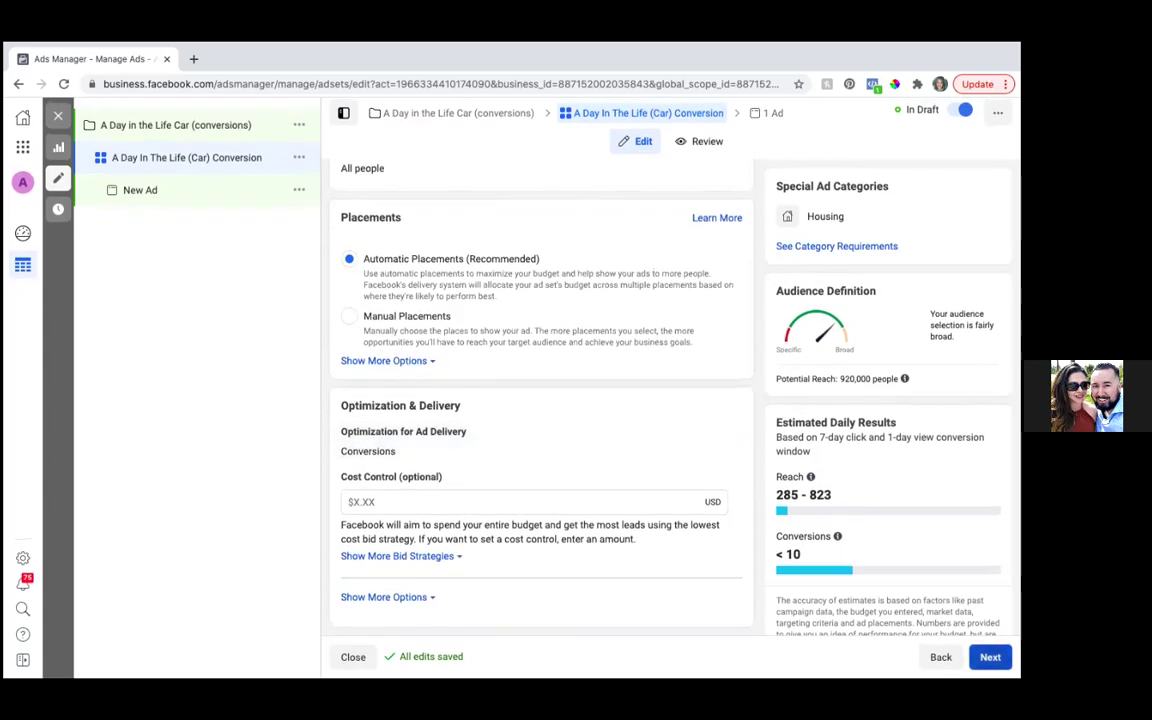
Move on to the ad level and rename 'New Ad' to 'A Day in the Life (Car)'
{"action": "left_click", "coordinate": [990, 657]}
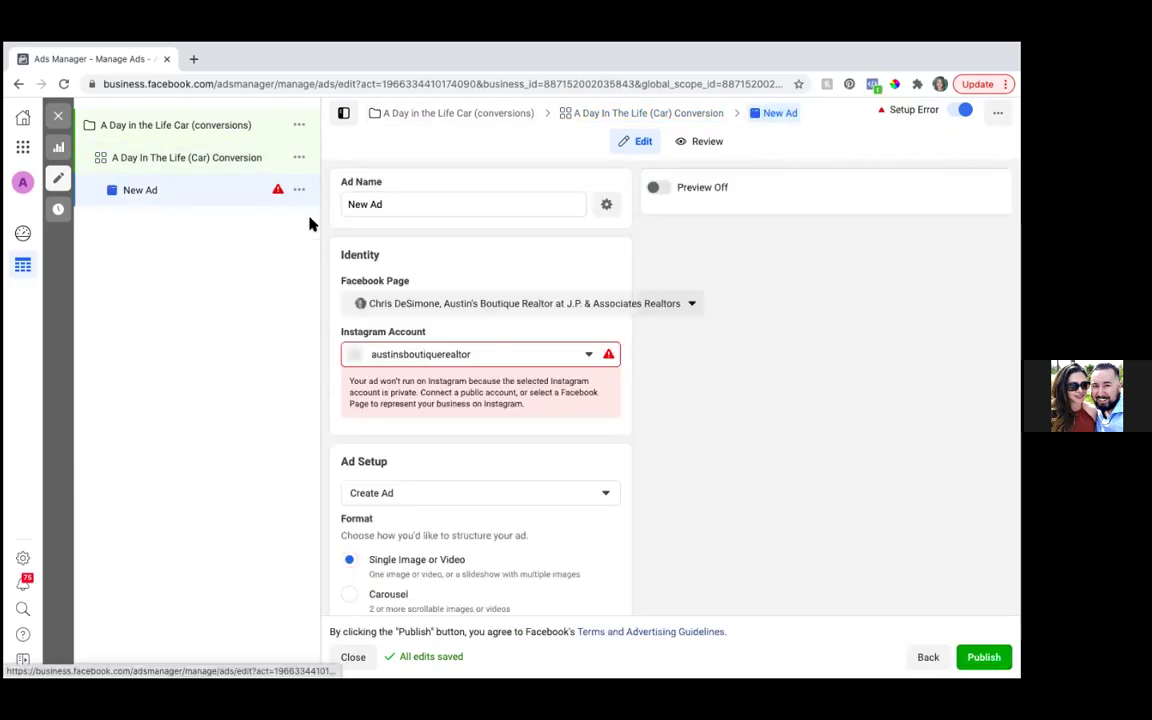
{"action": "scroll", "coordinate": [480, 272], "scroll_direction": "down", "scroll_amount": 3}
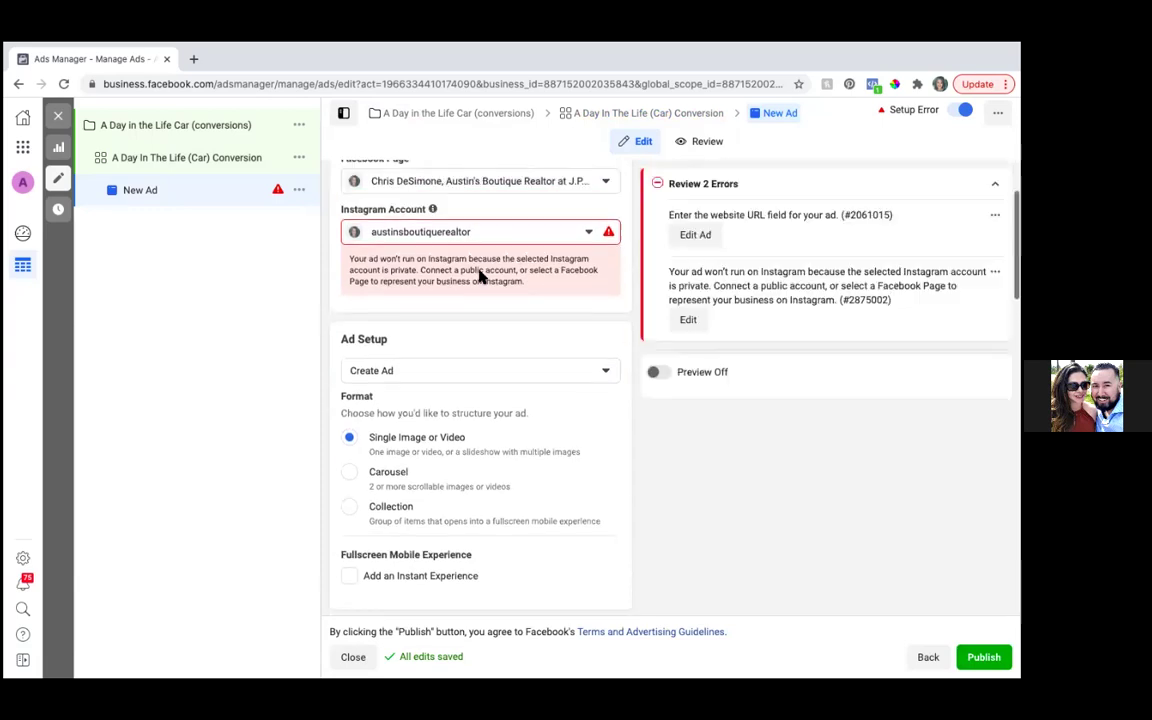
{"action": "scroll", "coordinate": [480, 277], "scroll_direction": "up", "scroll_amount": 2}
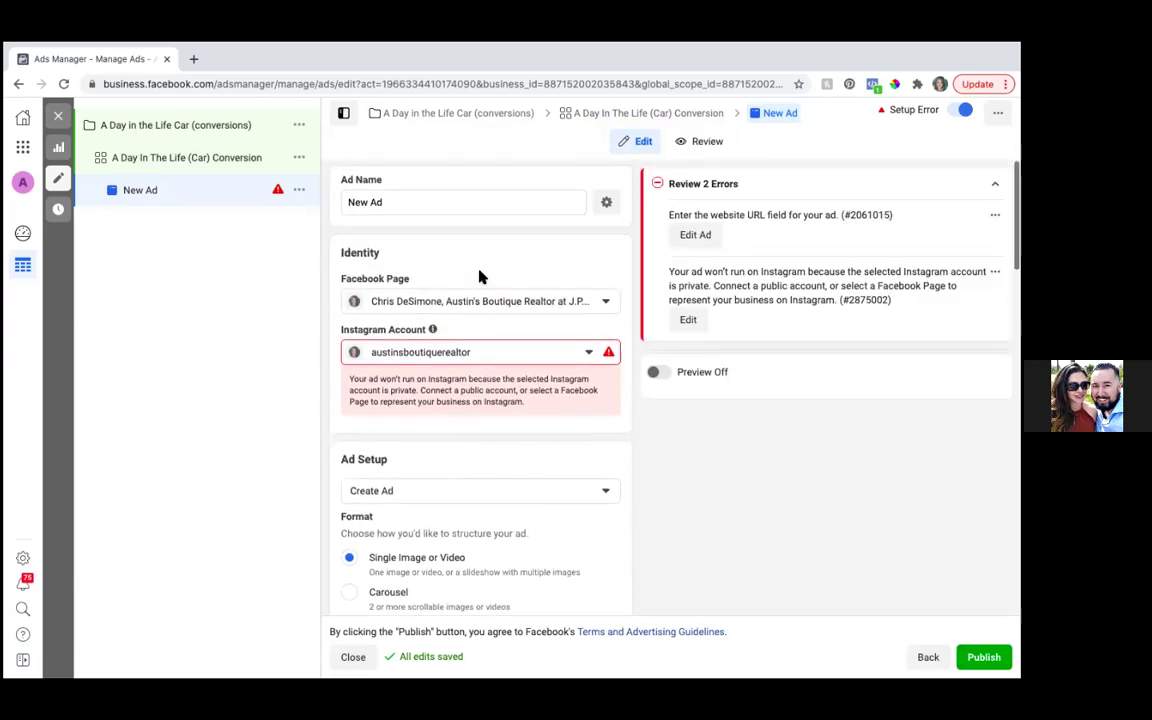
{"action": "left_click", "coordinate": [390, 206]}
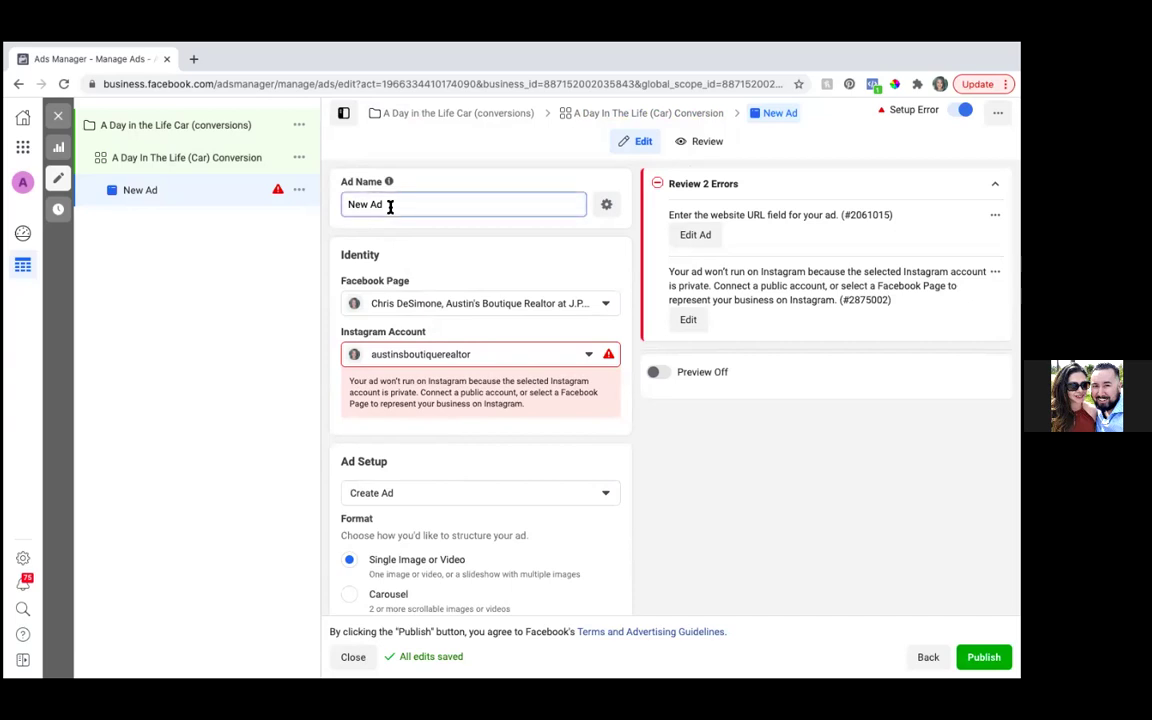
{"action": "key", "text": "BackSpace"}
{"action": "key", "text": "BackSpace"}
{"action": "key", "text": "BackSpace"}
{"action": "key", "text": "BackSpace"}
{"action": "key", "text": "BackSpace"}
{"action": "key", "text": "BackSpace"}
{"action": "type", "text": "A Day in the Life ("}
{"action": "scroll", "coordinate": [410, 289], "scroll_direction": "down", "scroll_amount": 1}
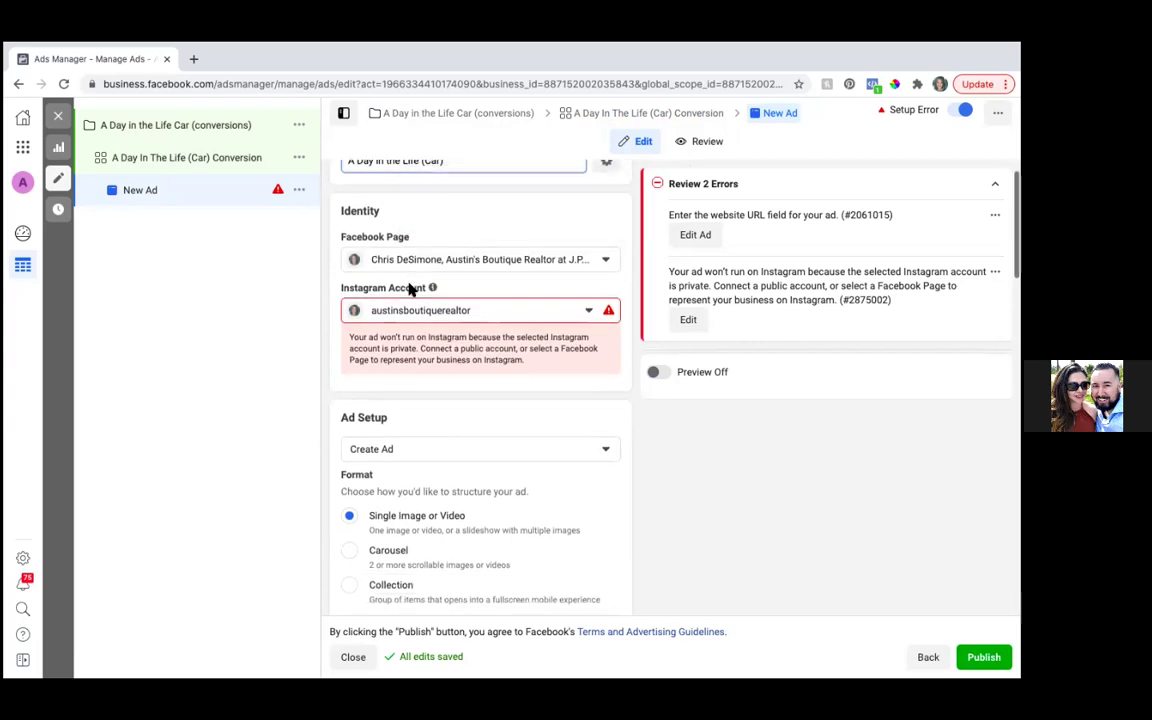
{"action": "scroll", "coordinate": [410, 289], "scroll_direction": "down", "scroll_amount": 3}
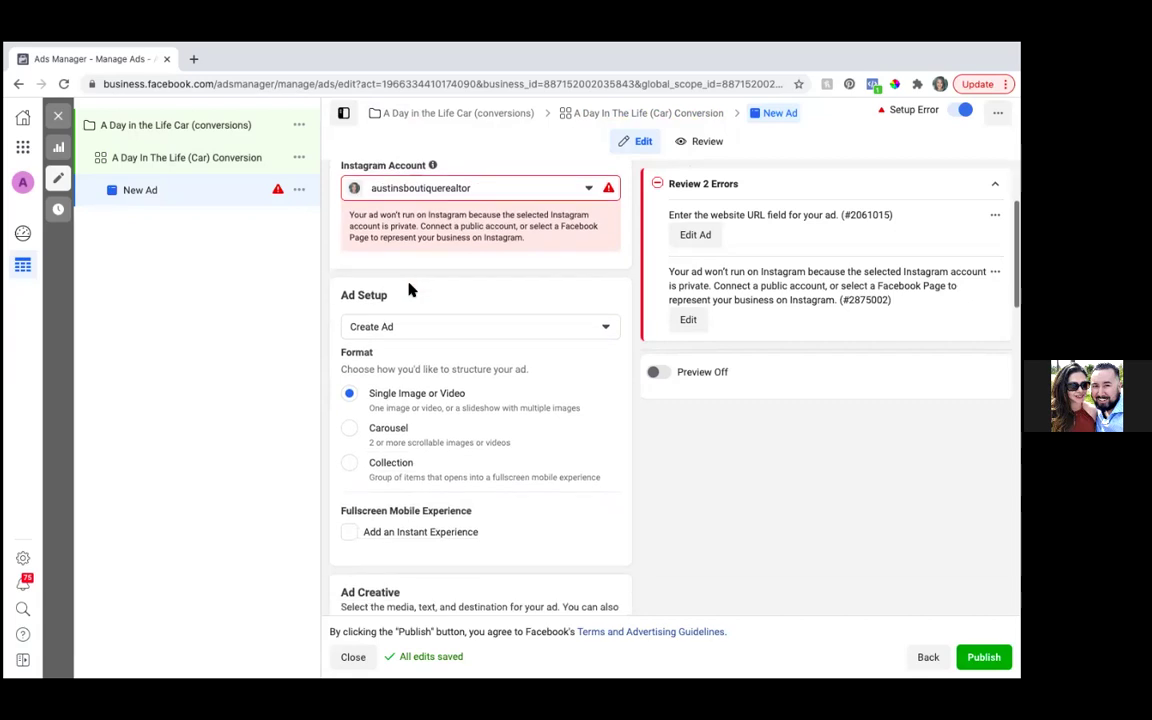
Switch to Use Existing Post and choose the Mar 28, 2021 'A Day In The Life' video post
{"action": "left_click", "coordinate": [609, 296]}
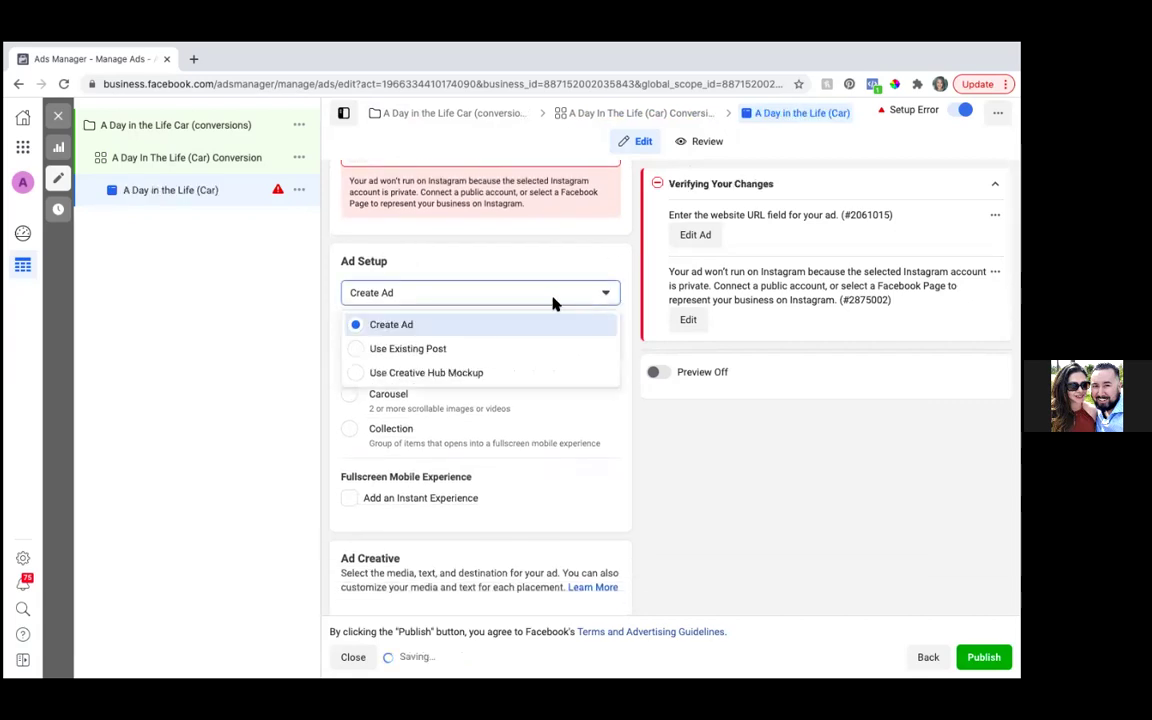
{"action": "left_click", "coordinate": [357, 349]}
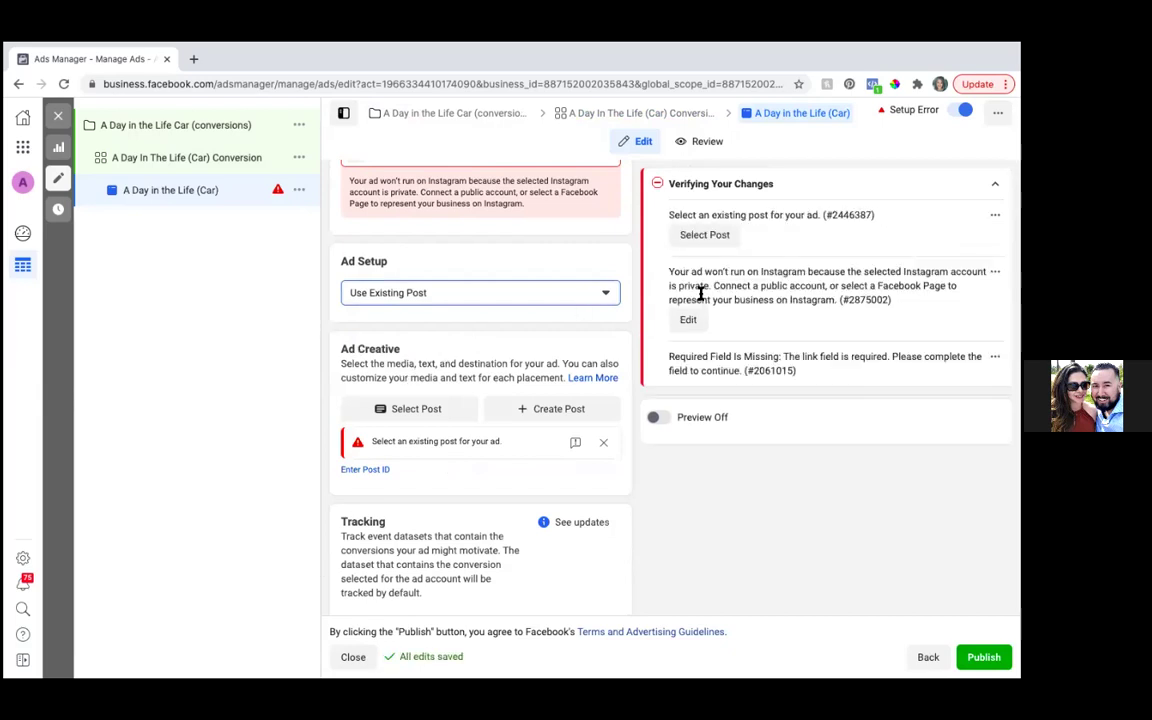
{"action": "left_click", "coordinate": [430, 410]}
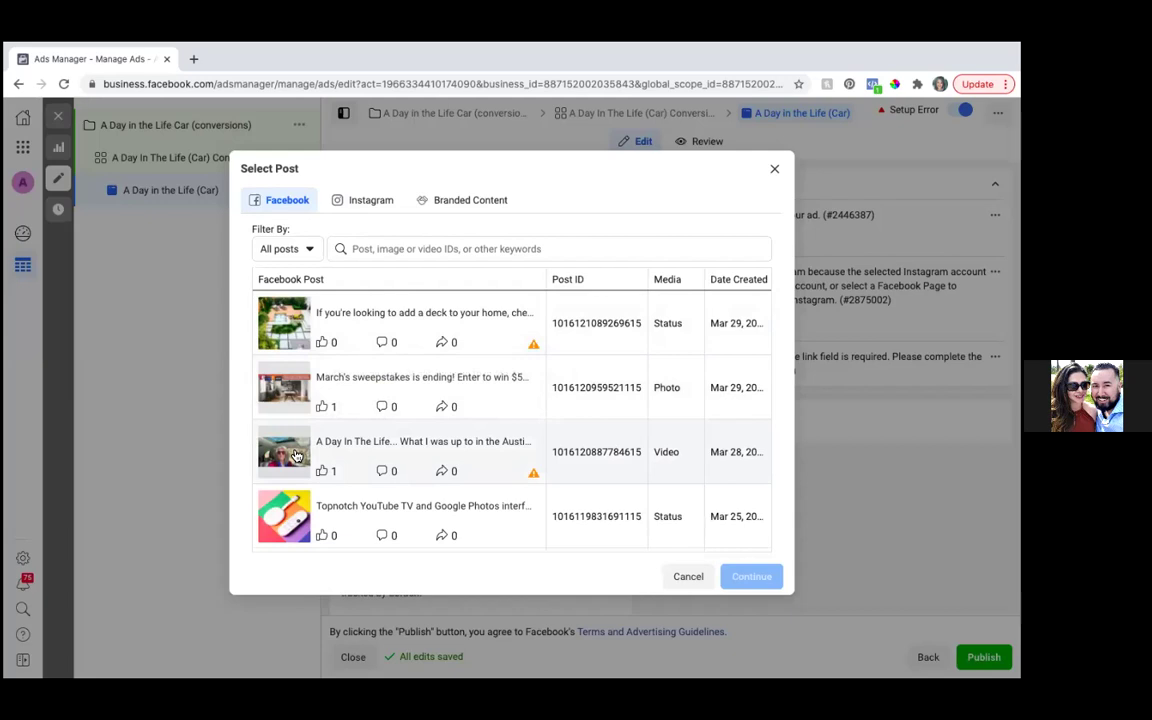
{"action": "left_click", "coordinate": [296, 456]}
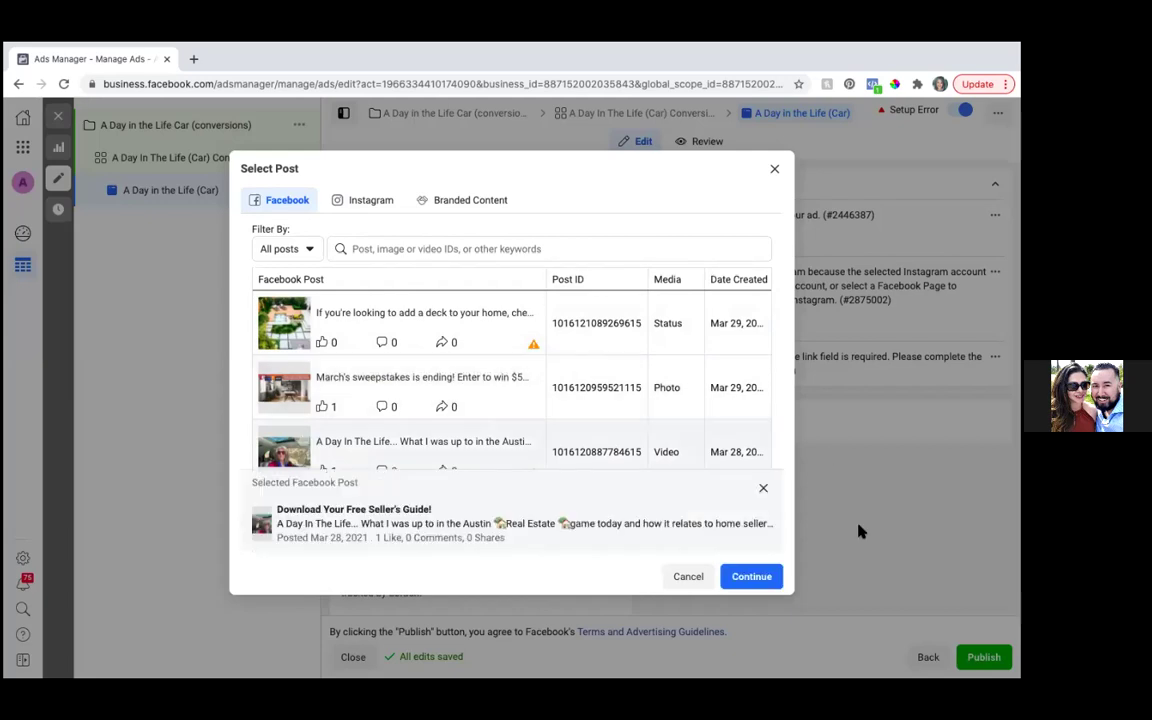
{"action": "left_click", "coordinate": [752, 577]}
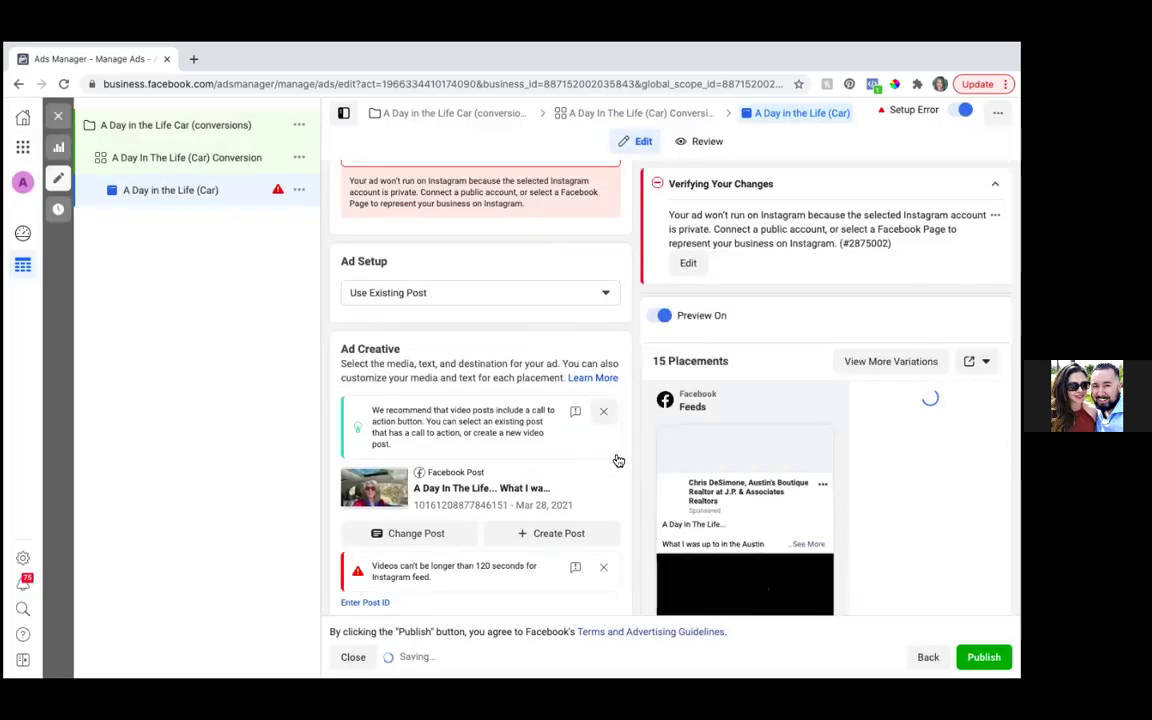
Open the Add a Call to Action dialog from the post's Call To Action section
{"action": "scroll", "coordinate": [617, 461], "scroll_direction": "down", "scroll_amount": 1}
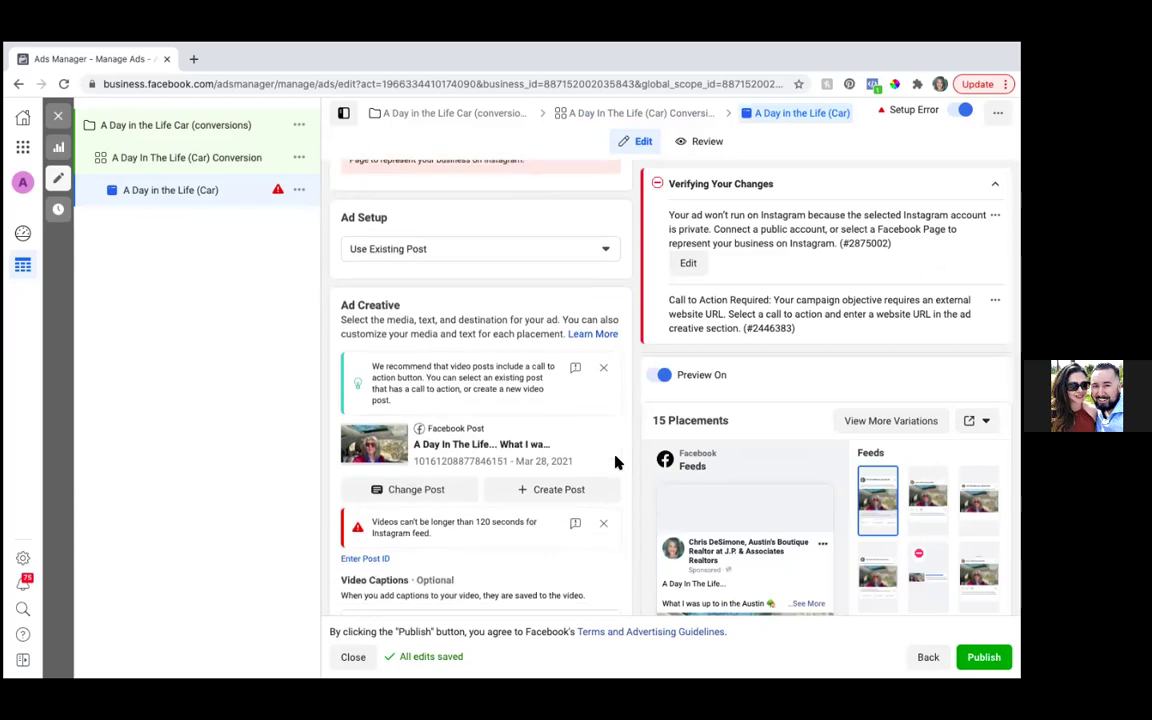
{"action": "scroll", "coordinate": [618, 462], "scroll_direction": "down", "scroll_amount": 1}
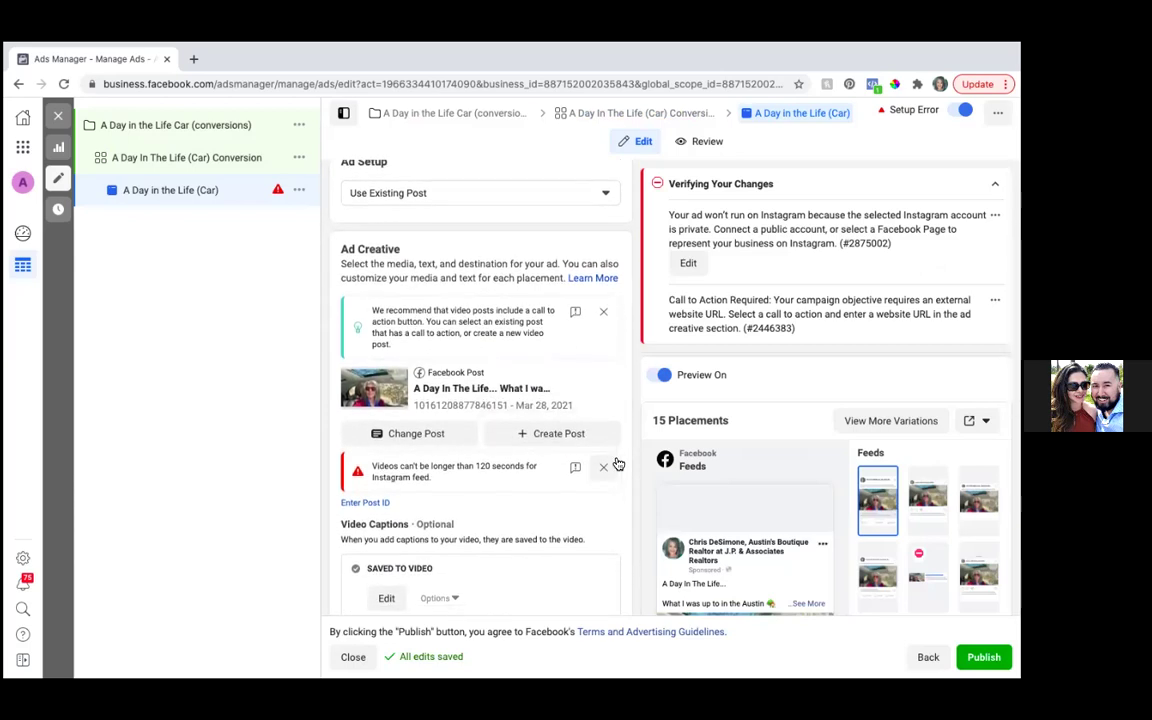
{"action": "scroll", "coordinate": [617, 462], "scroll_direction": "down", "scroll_amount": 1}
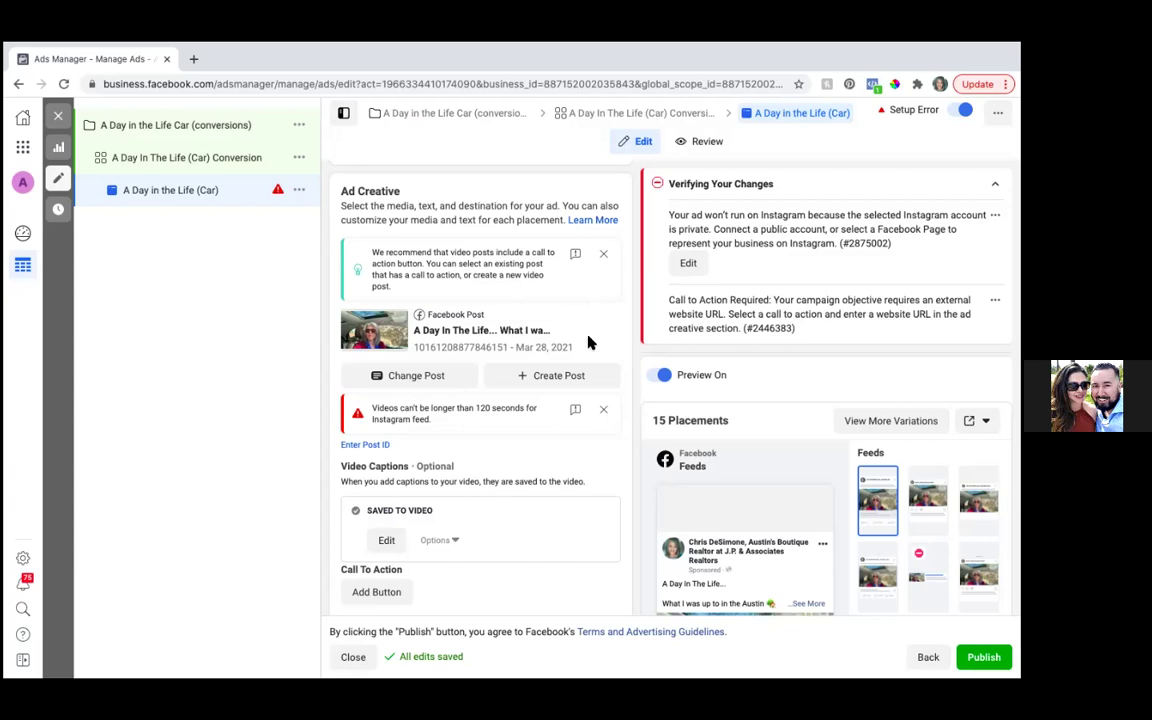
{"action": "scroll", "coordinate": [592, 335], "scroll_direction": "up", "scroll_amount": 2}
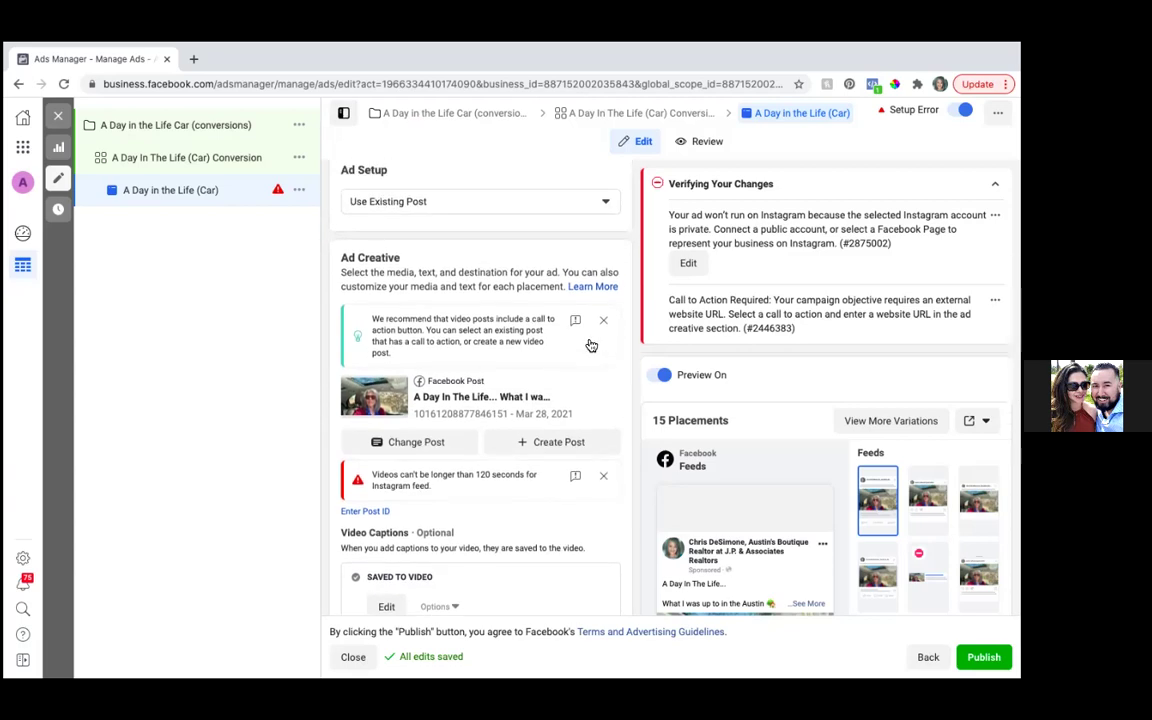
{"action": "scroll", "coordinate": [592, 345], "scroll_direction": "down", "scroll_amount": 3}
{"action": "scroll", "coordinate": [591, 345], "scroll_direction": "down", "scroll_amount": 1}
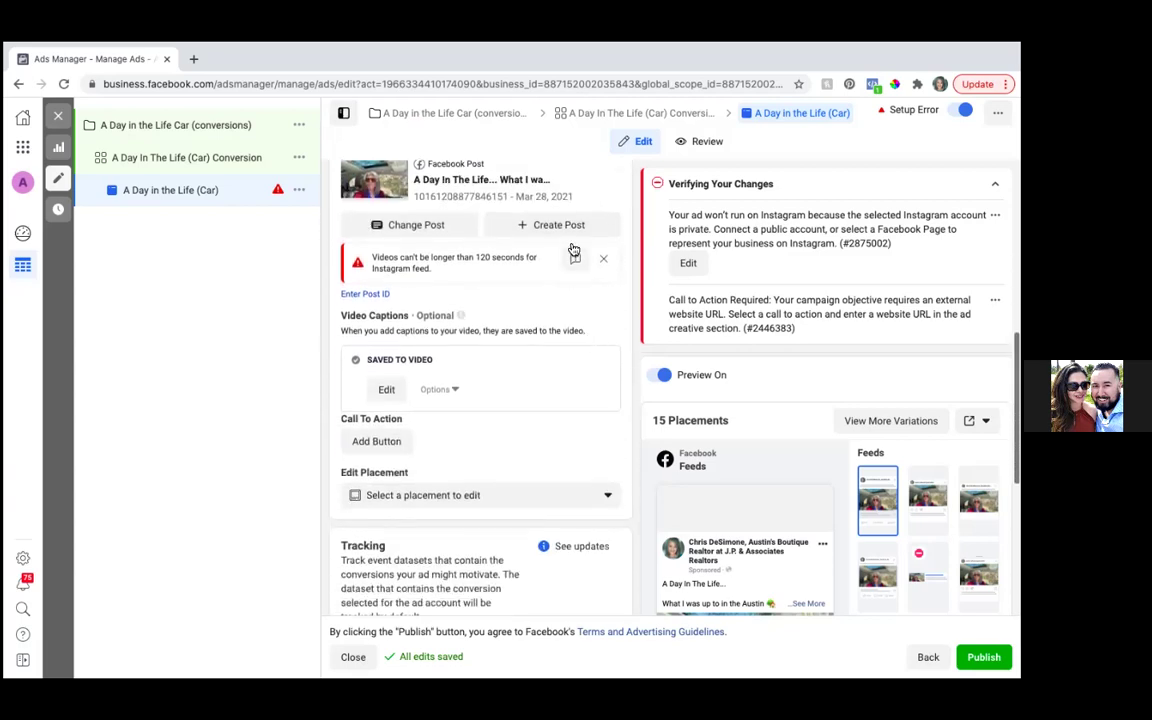
{"action": "scroll", "coordinate": [567, 400], "scroll_direction": "down", "scroll_amount": 1}
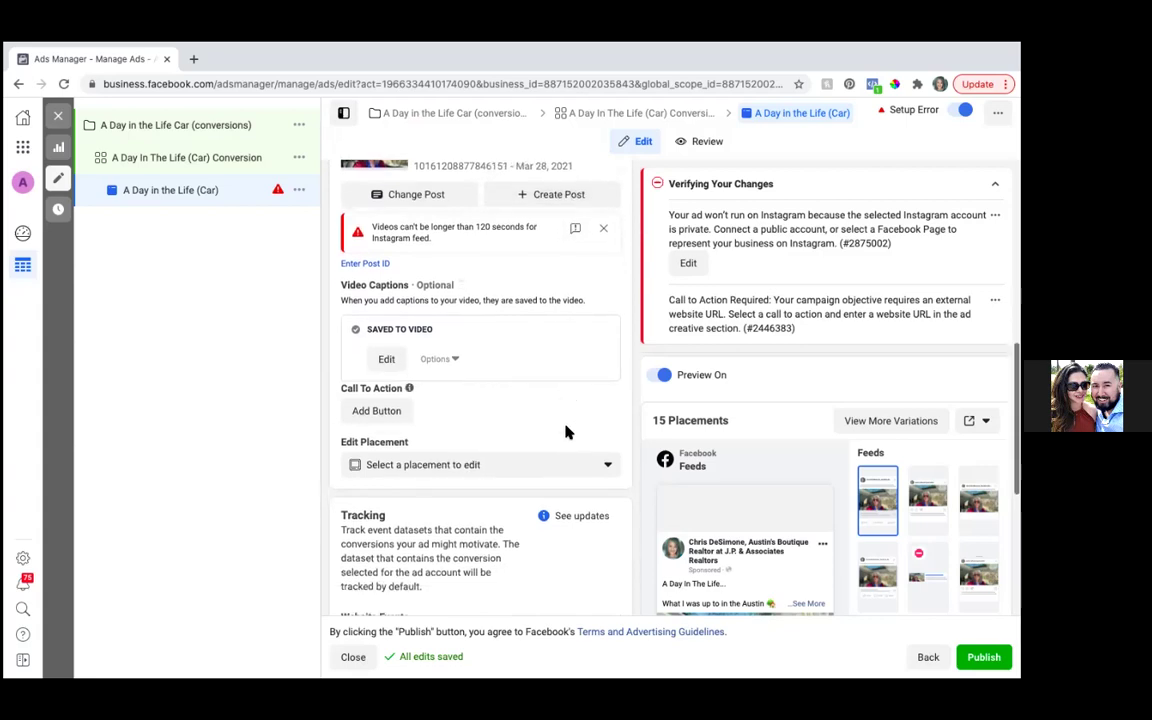
{"action": "left_click", "coordinate": [370, 411]}
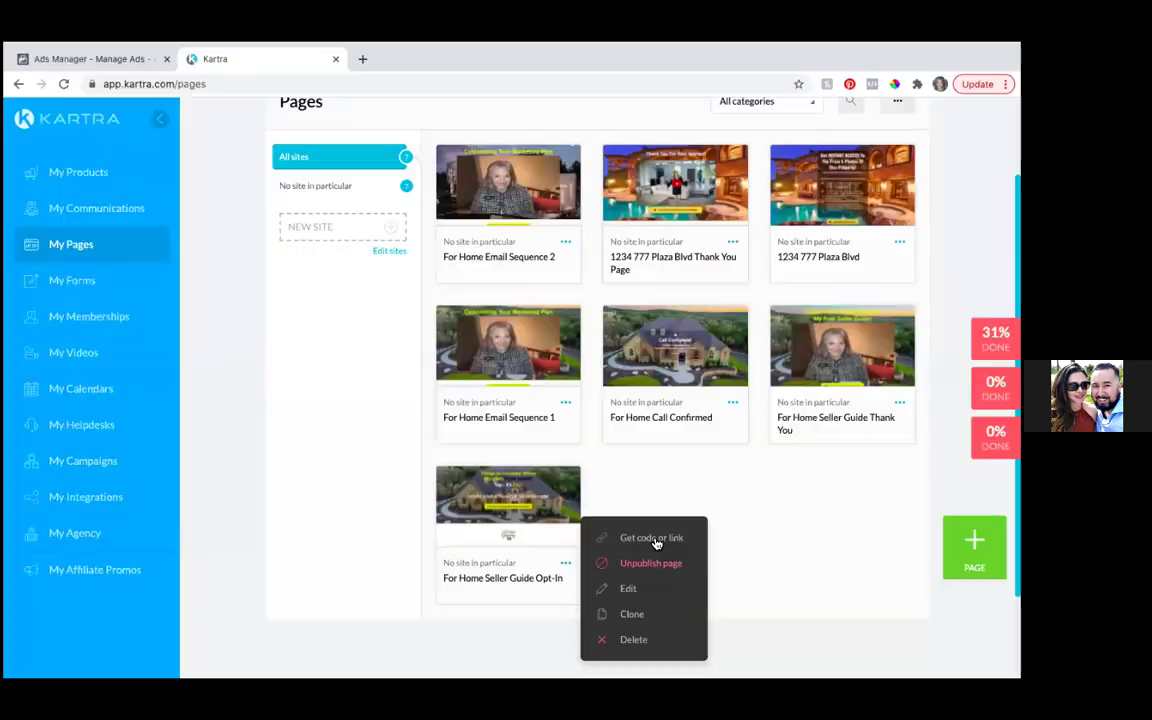
Copy the Home Seller Guide opt-in page link from Kartra and return to Ads Manager
{"action": "left_click", "coordinate": [655, 541]}
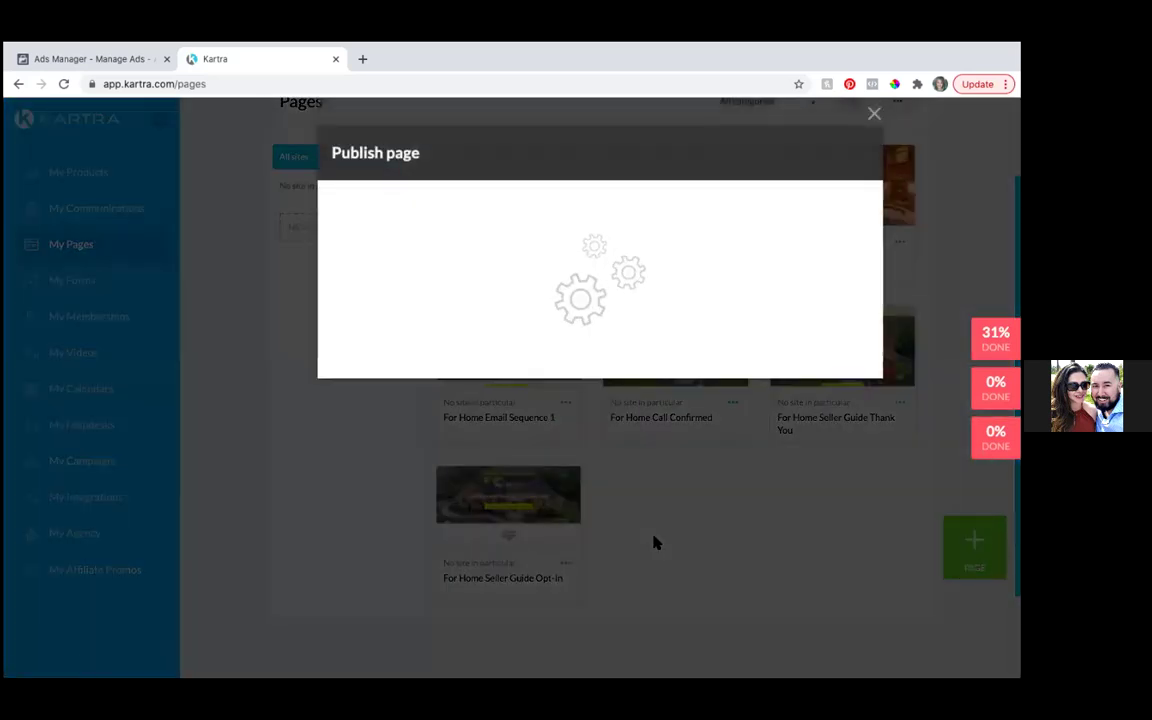
{"action": "left_click", "coordinate": [402, 258]}
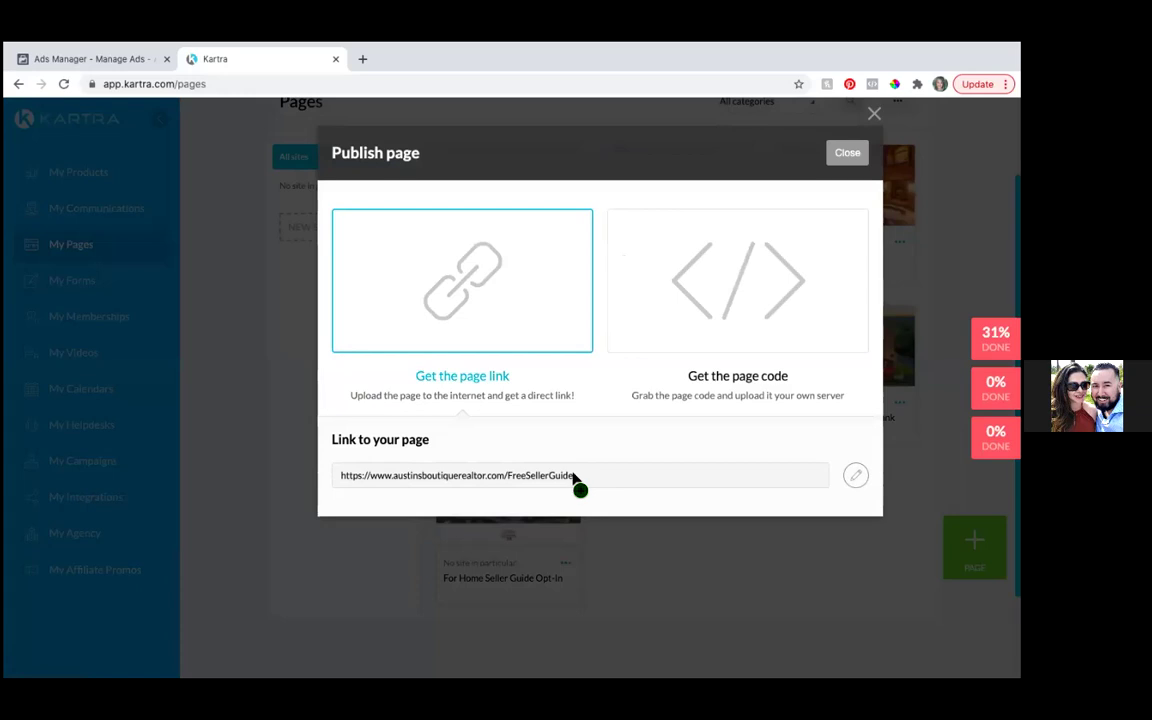
{"action": "left_click_drag", "start_coordinate": [583, 474], "coordinate": [335, 479]}
{"action": "key", "text": "super+c"}
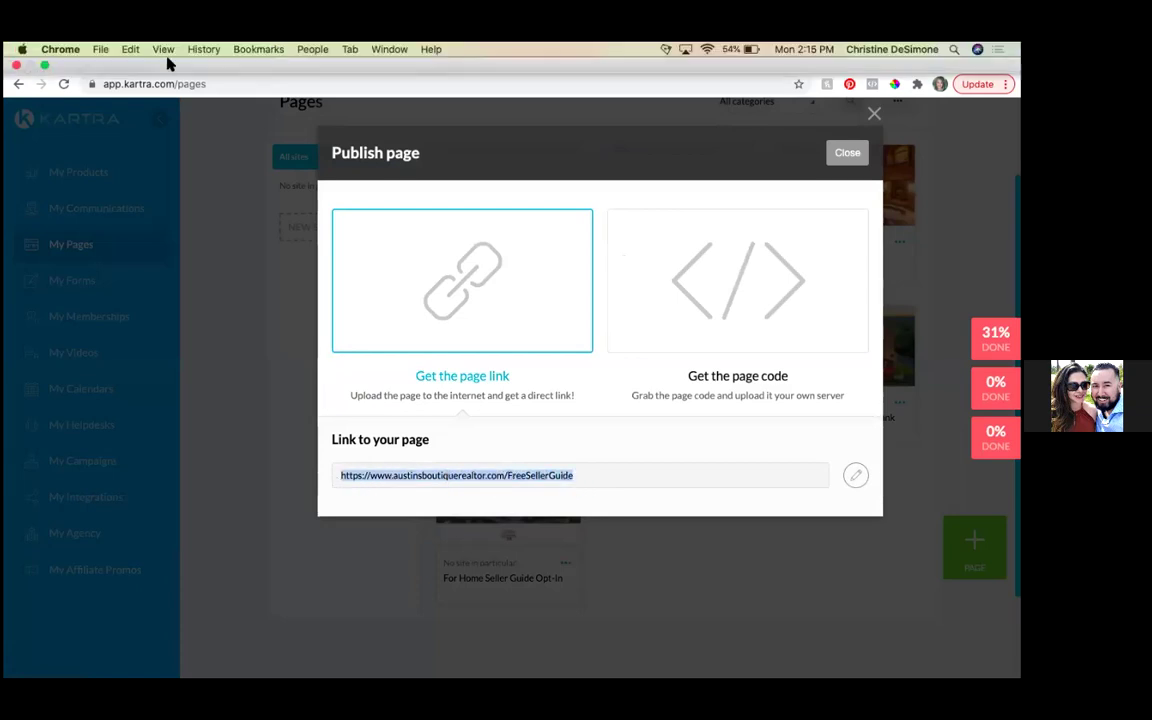
{"action": "left_click", "coordinate": [140, 62]}
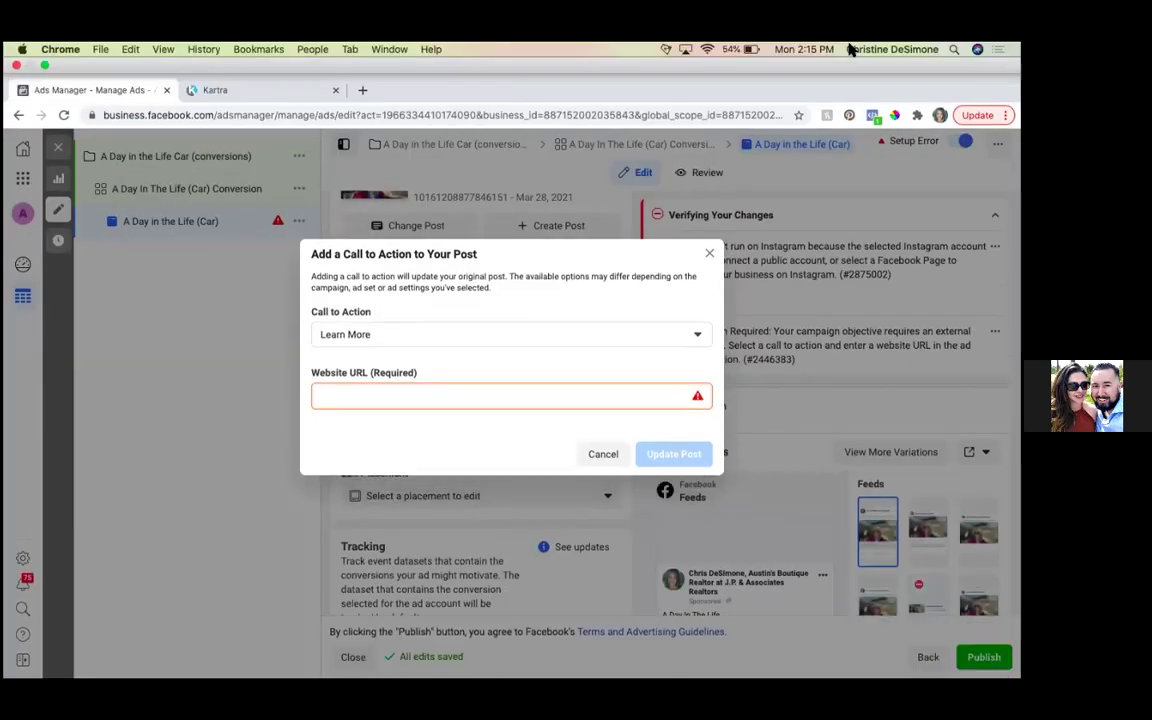
Paste the opt-in page URL as the Learn More website and save the call to action
{"action": "key", "text": "super+v"}
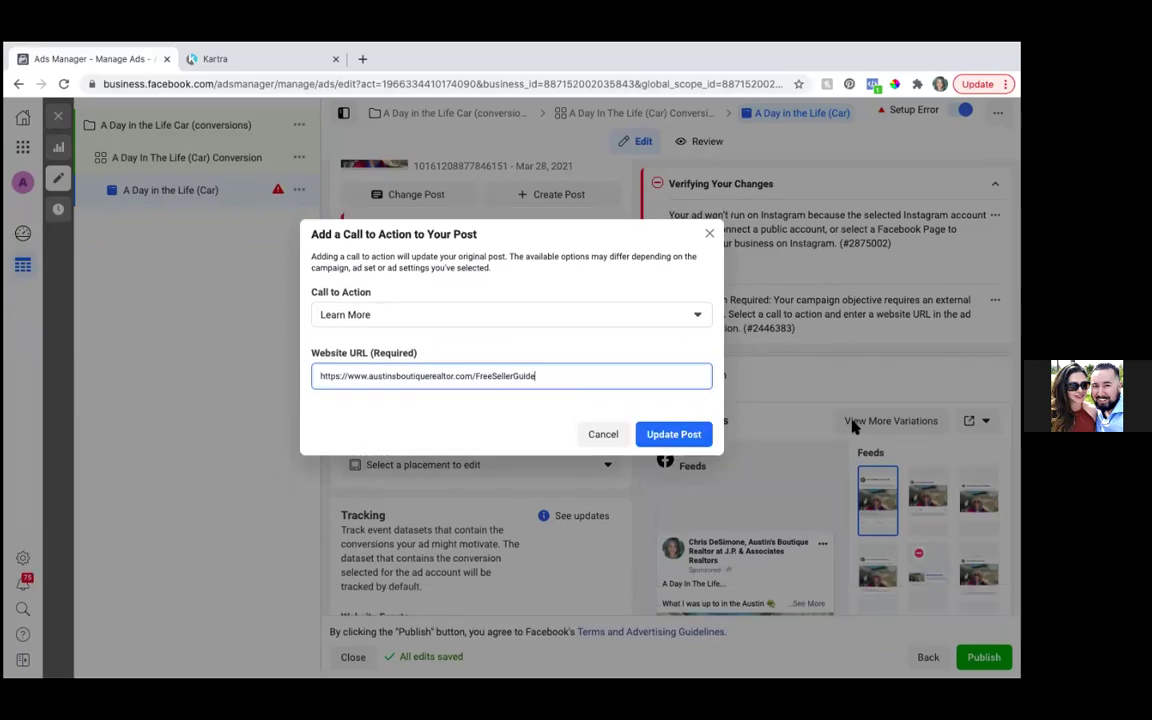
{"action": "left_click", "coordinate": [674, 434]}
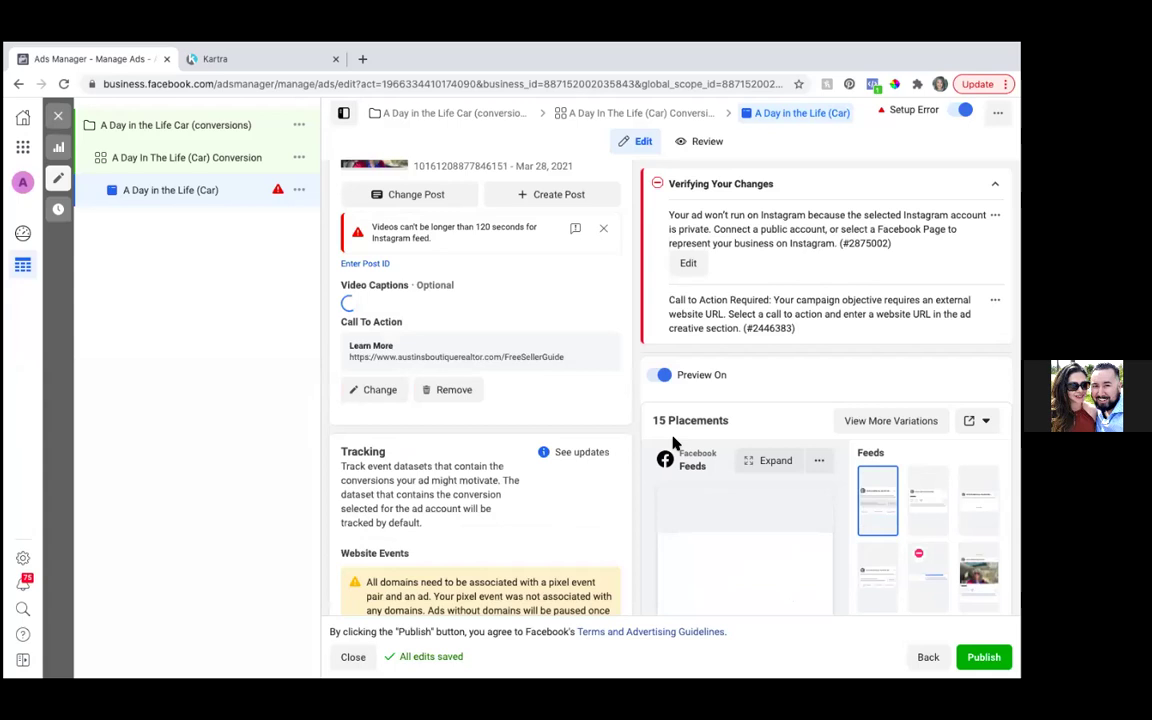
{"action": "scroll", "coordinate": [428, 430], "scroll_direction": "down", "scroll_amount": 3}
{"action": "scroll", "coordinate": [428, 430], "scroll_direction": "down", "scroll_amount": 3}
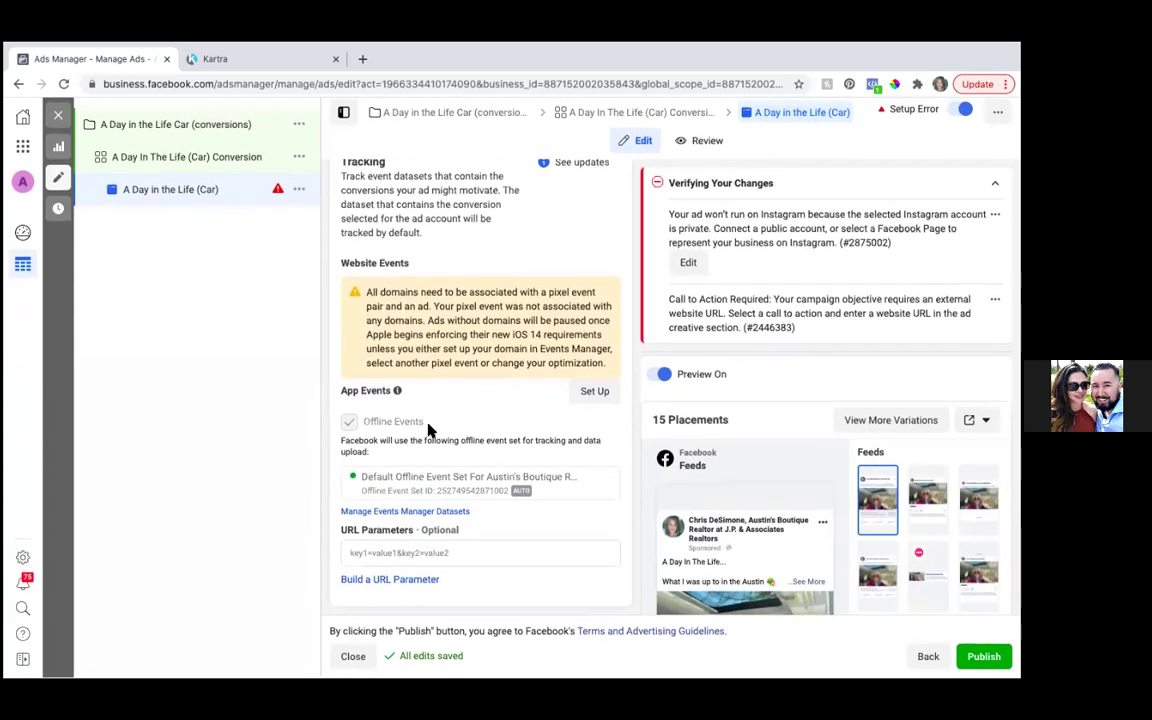
{"action": "scroll", "coordinate": [428, 430], "scroll_direction": "up", "scroll_amount": 8}
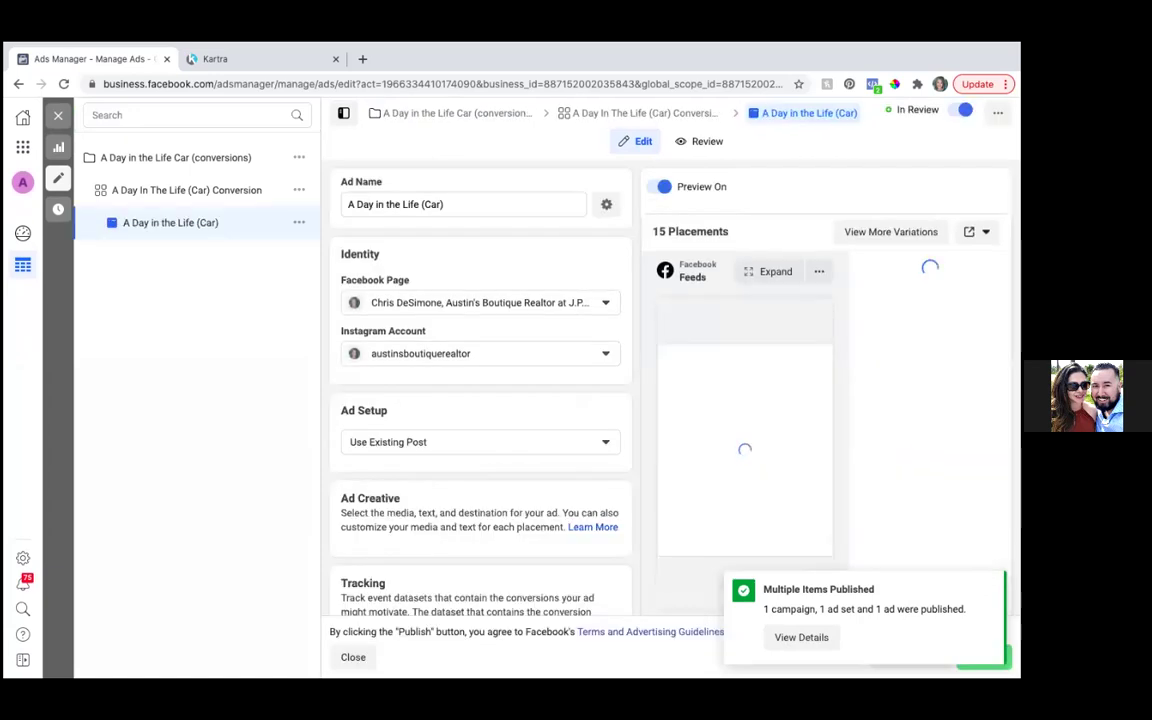
{"action": "scroll", "coordinate": [660, 400], "scroll_direction": "down", "scroll_amount": 4}
{"action": "scroll", "coordinate": [480, 400], "scroll_direction": "down", "scroll_amount": 3}
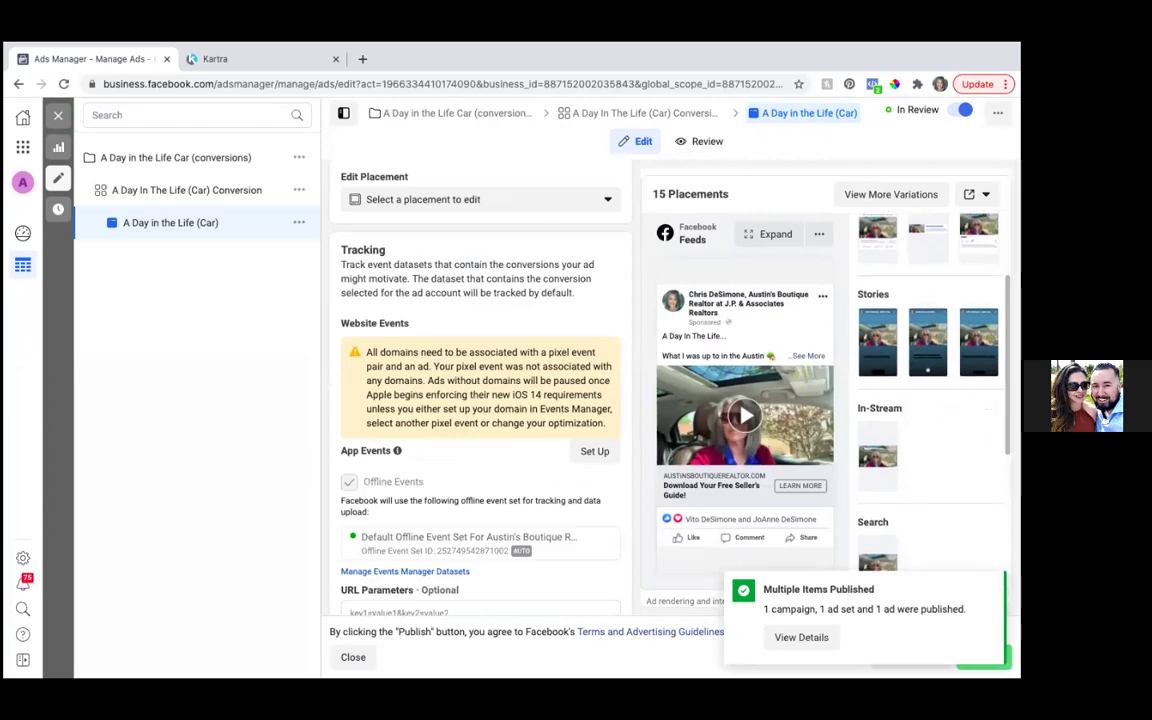
{"action": "scroll", "coordinate": [928, 400], "scroll_direction": "down", "scroll_amount": 3}
{"action": "scroll", "coordinate": [785, 502], "scroll_direction": "down", "scroll_amount": 1}
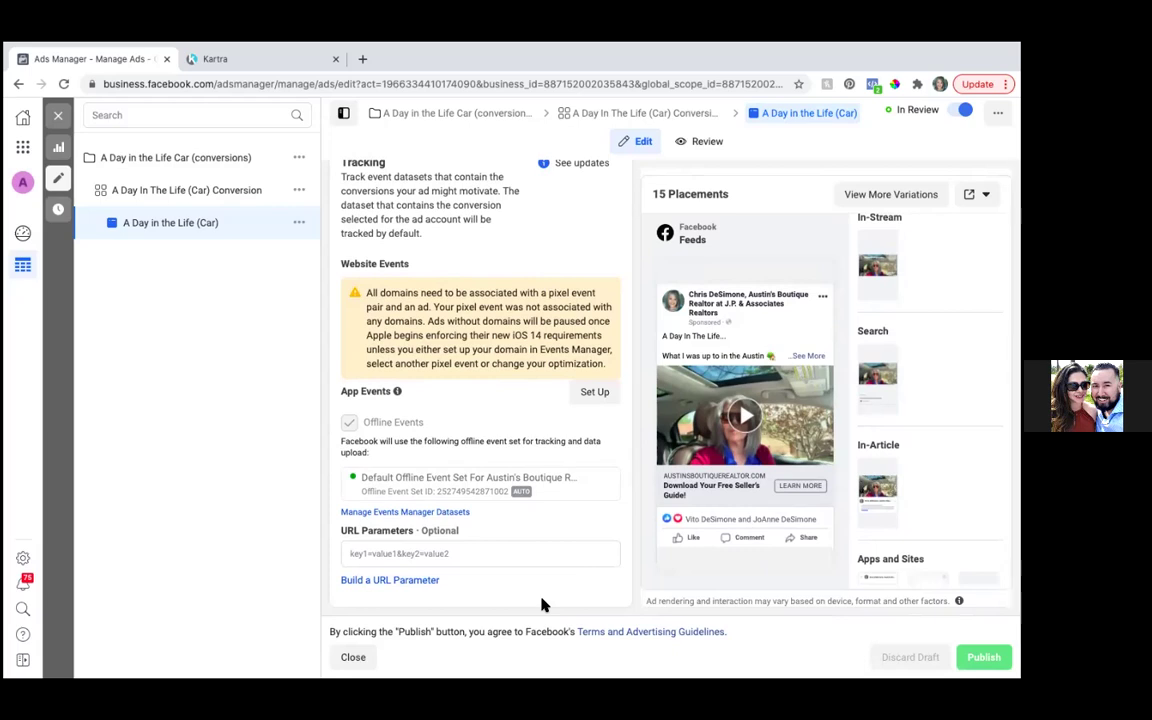
View the Facebook App Ads guide for setting up App Events, then return to the ad editor
{"action": "left_click", "coordinate": [594, 392]}
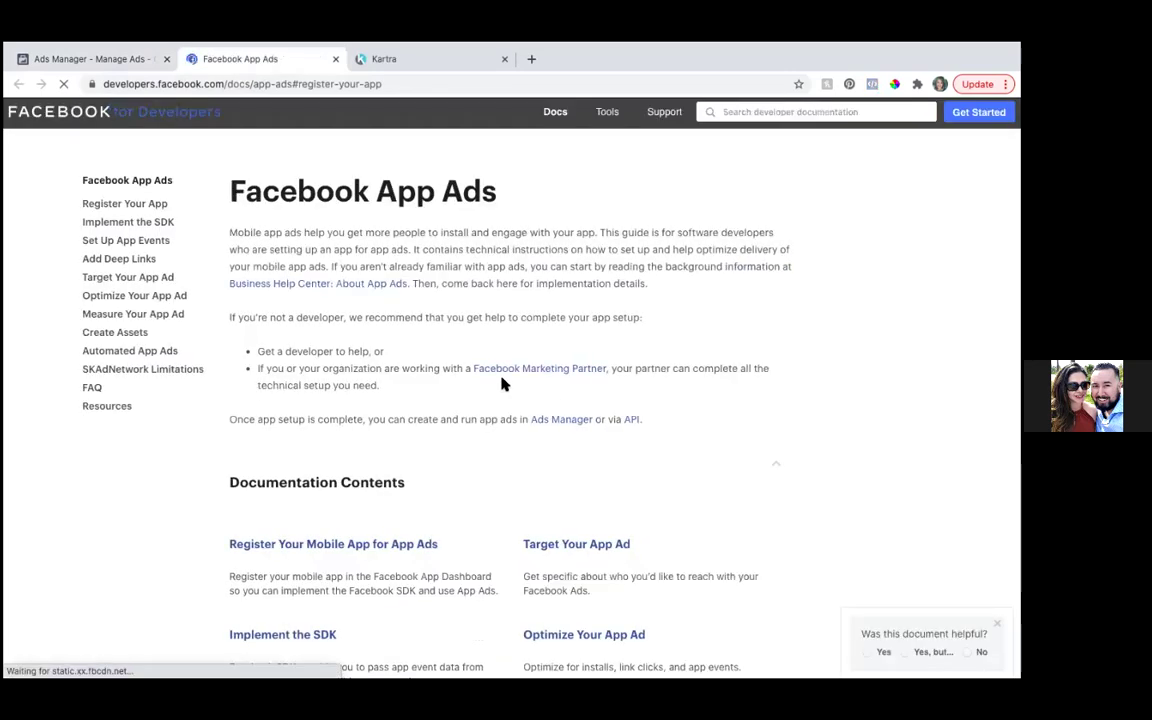
{"action": "scroll", "coordinate": [503, 383], "scroll_direction": "down", "scroll_amount": 1}
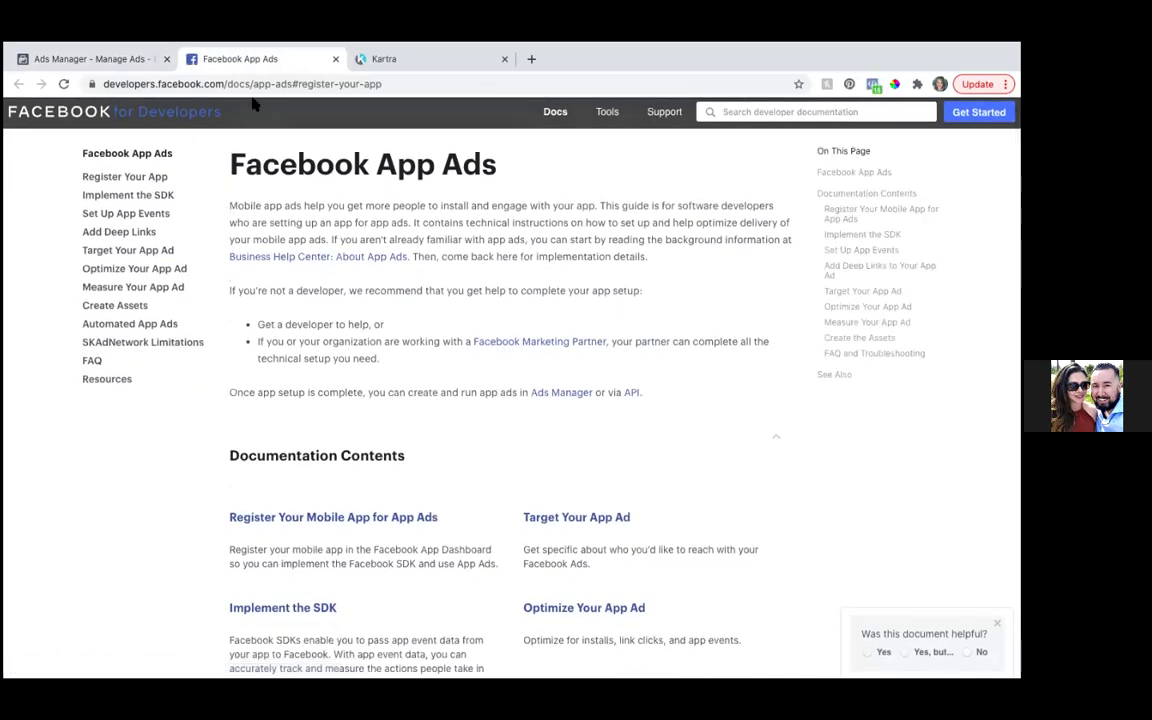
{"action": "left_click", "coordinate": [90, 62]}
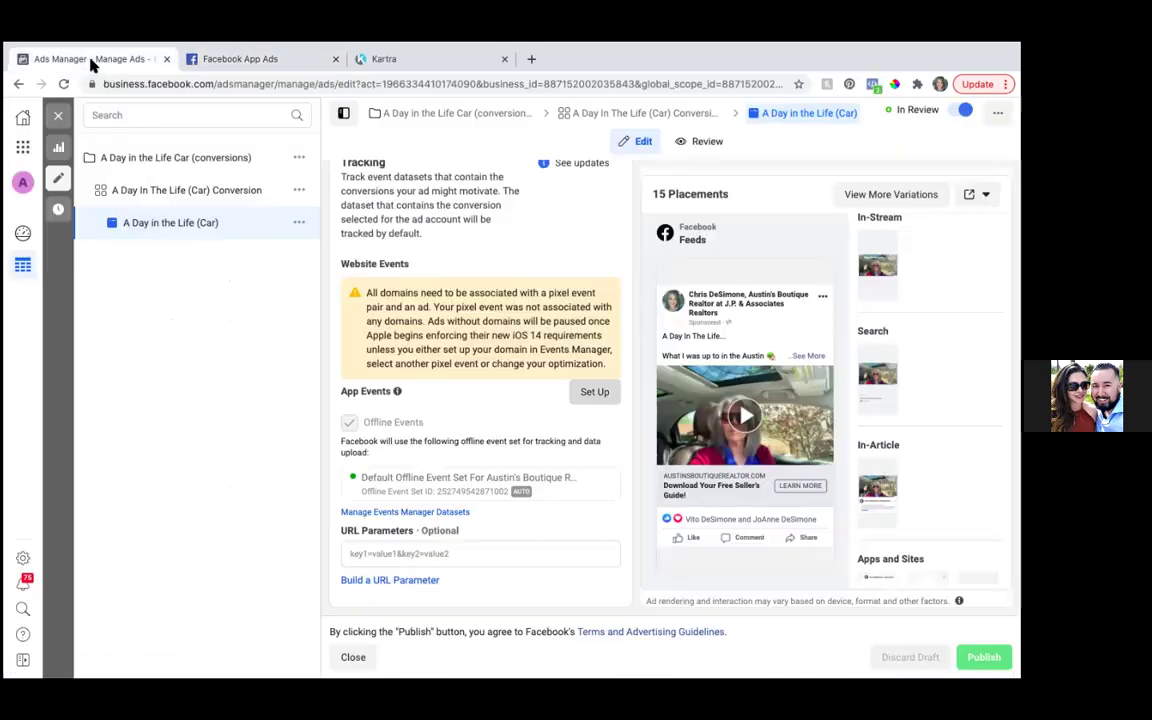
Go to Business Settings through the Business Tools sidebar menu
{"action": "left_click", "coordinate": [22, 148]}
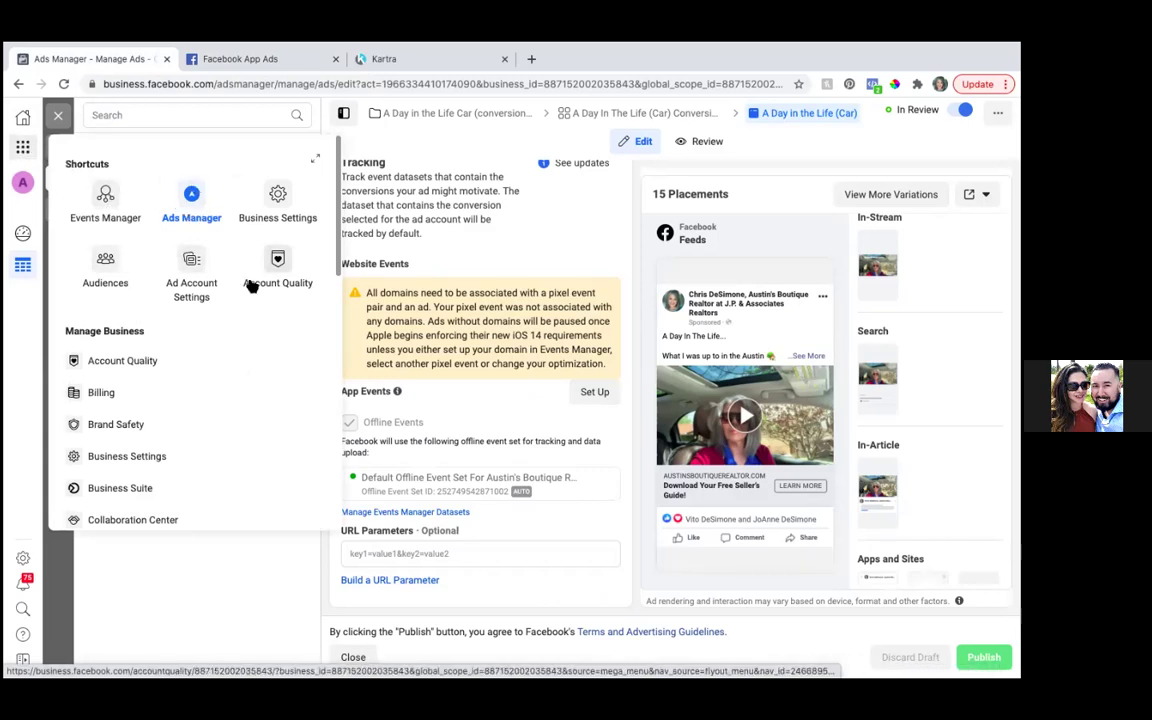
{"action": "left_click", "coordinate": [280, 206]}
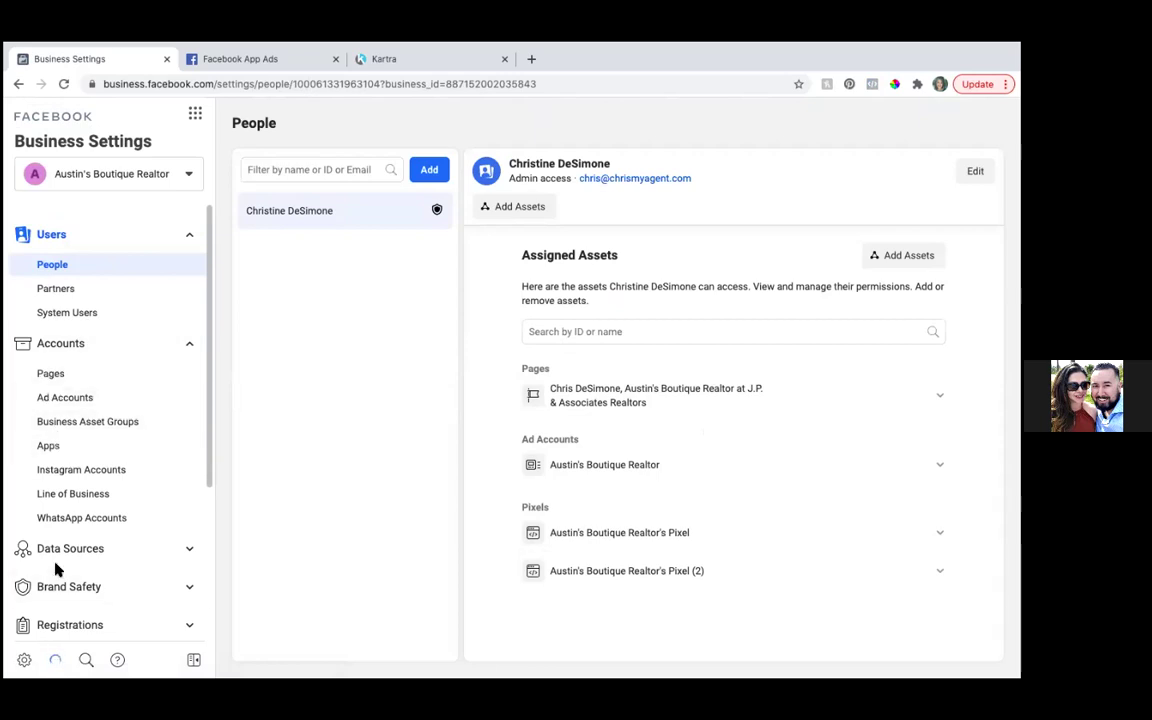
Check the austinsboutiquerealtor.com domain's connected assets under Brand Safety > Domains, adding nothing
{"action": "left_click", "coordinate": [80, 589]}
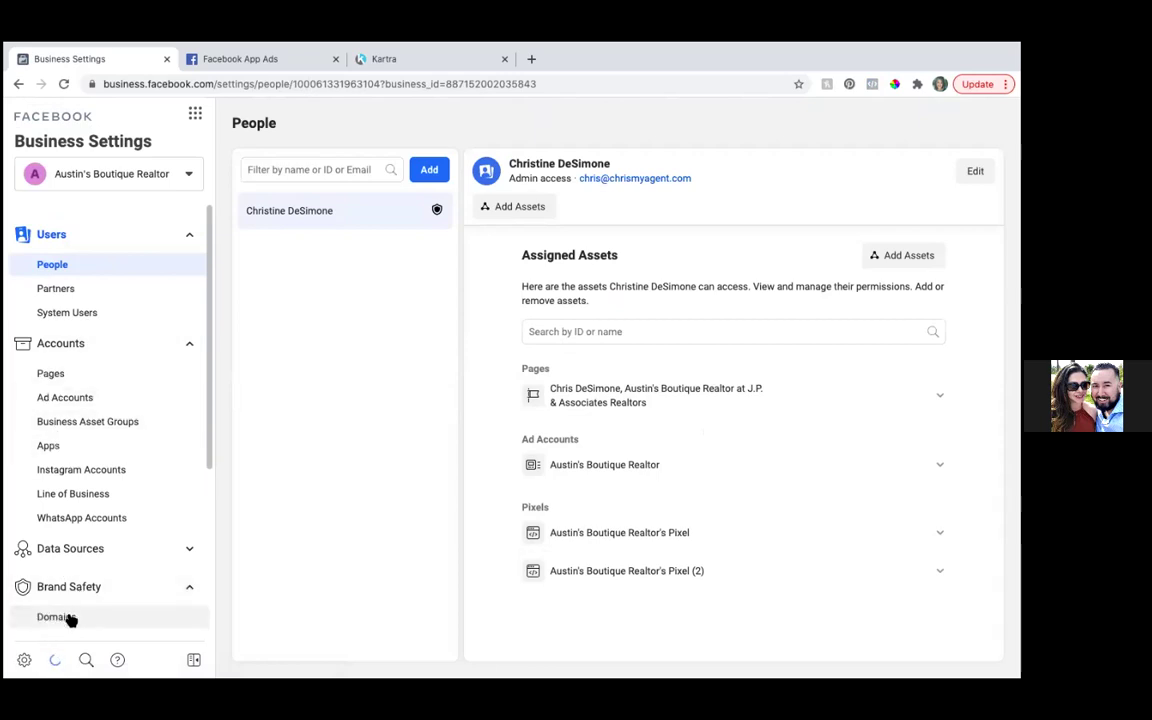
{"action": "left_click", "coordinate": [68, 618]}
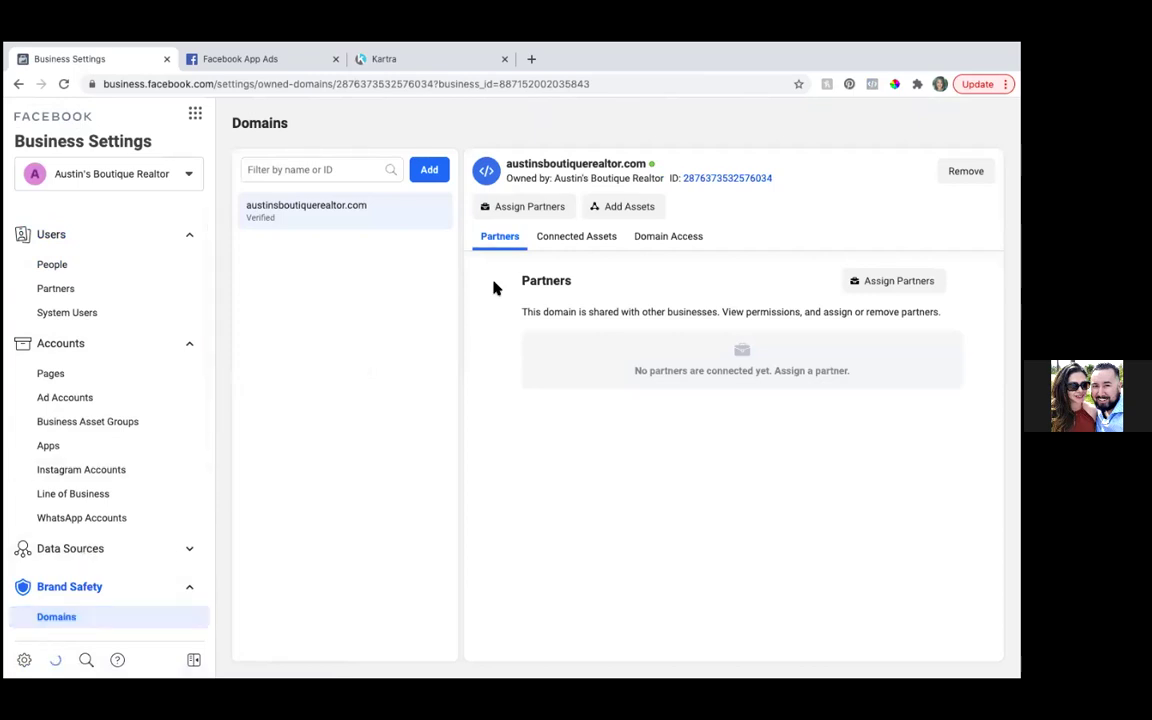
{"action": "left_click", "coordinate": [597, 242]}
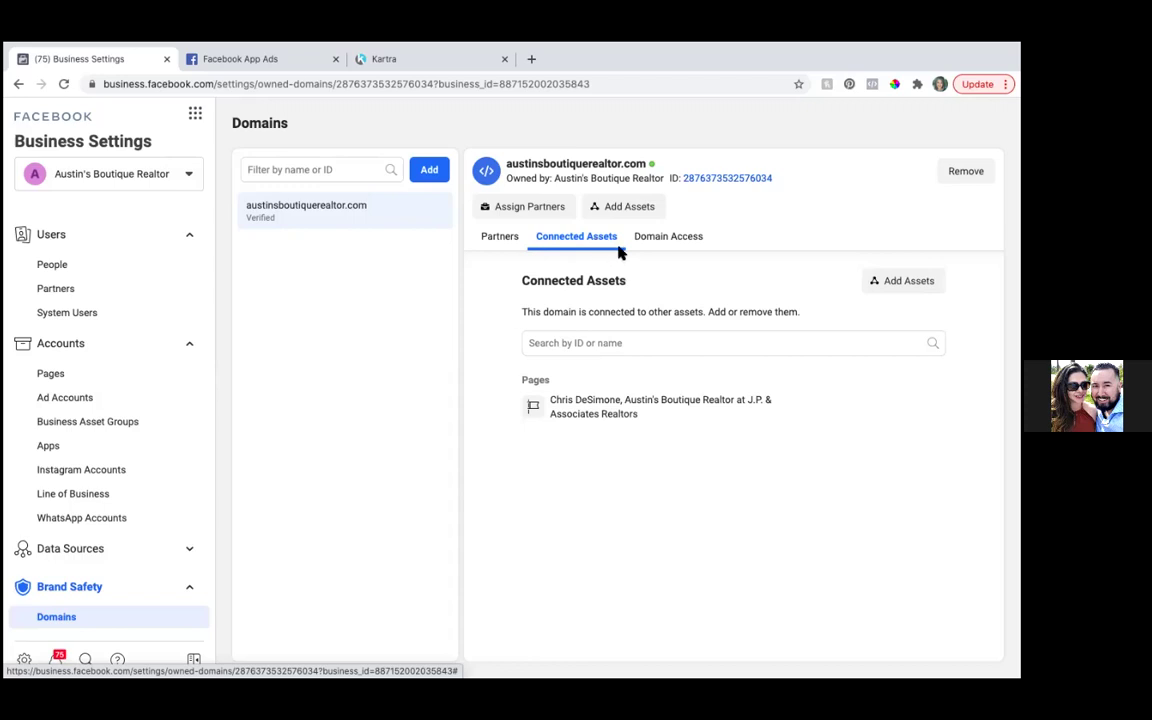
{"action": "left_click", "coordinate": [903, 280]}
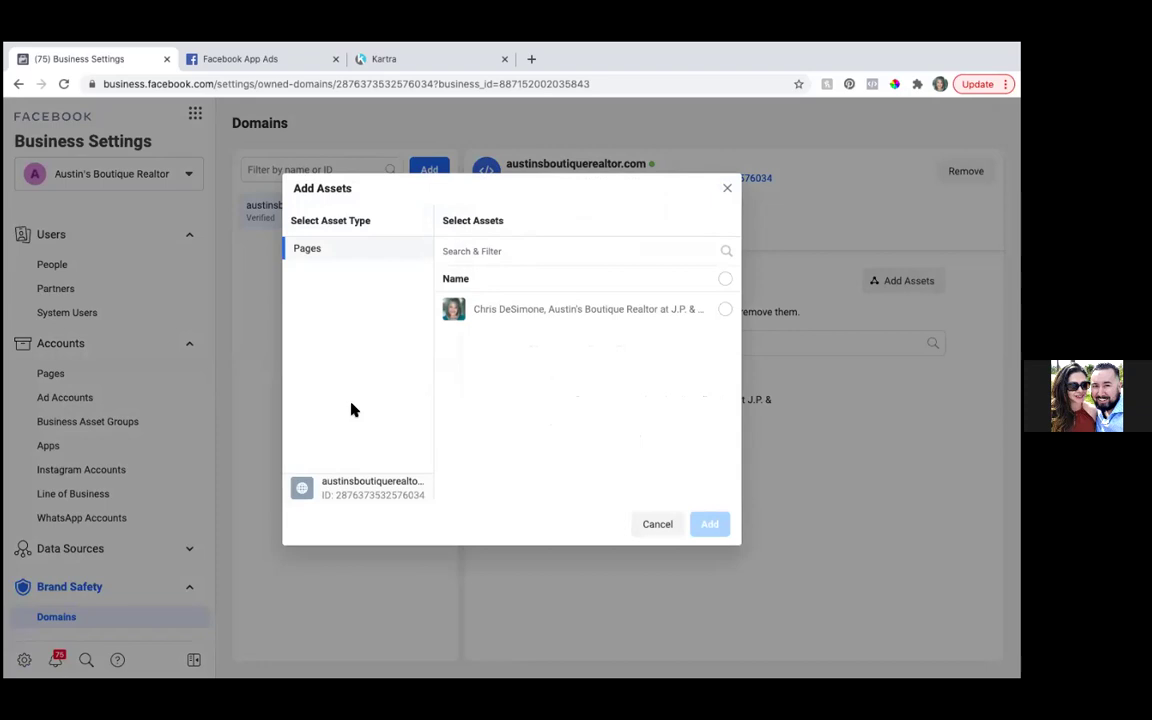
{"action": "left_click", "coordinate": [728, 190]}
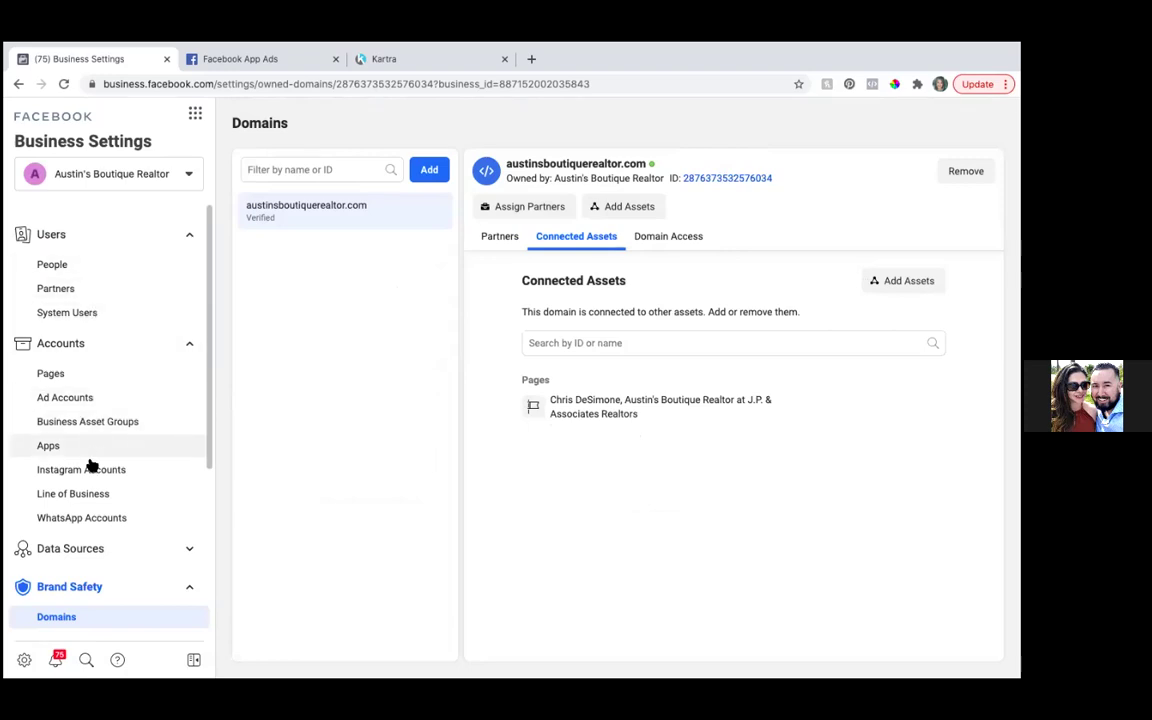
{"action": "left_click", "coordinate": [72, 548]}
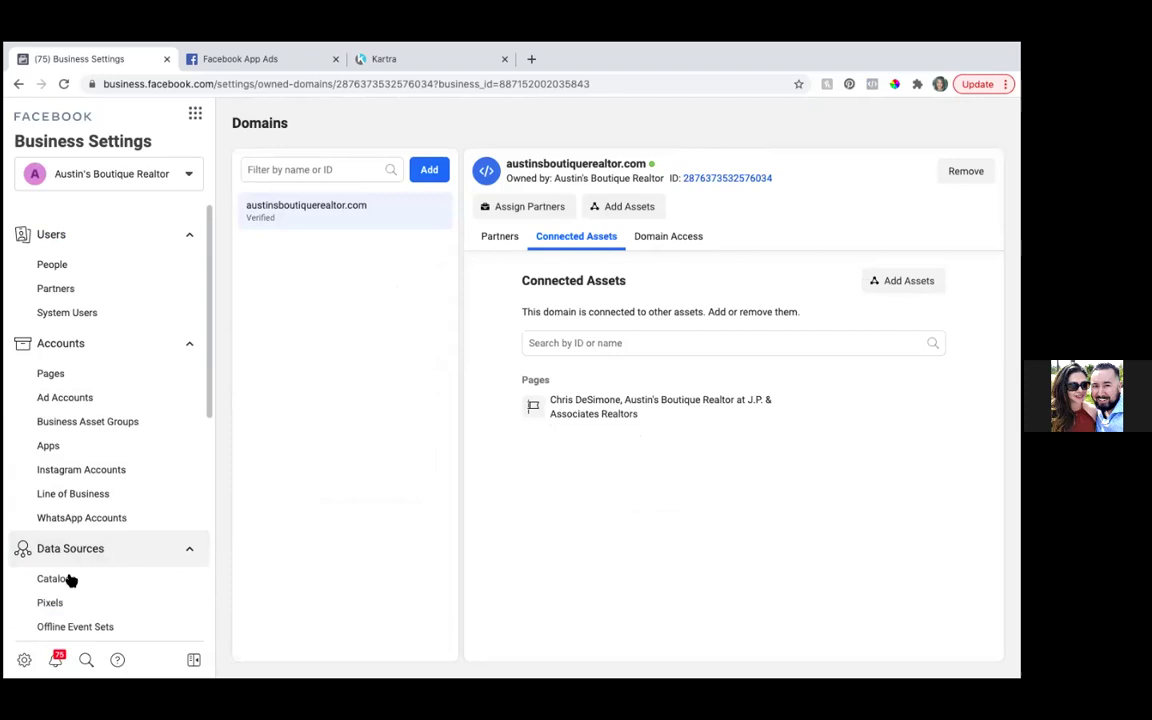
{"action": "left_click", "coordinate": [50, 603]}
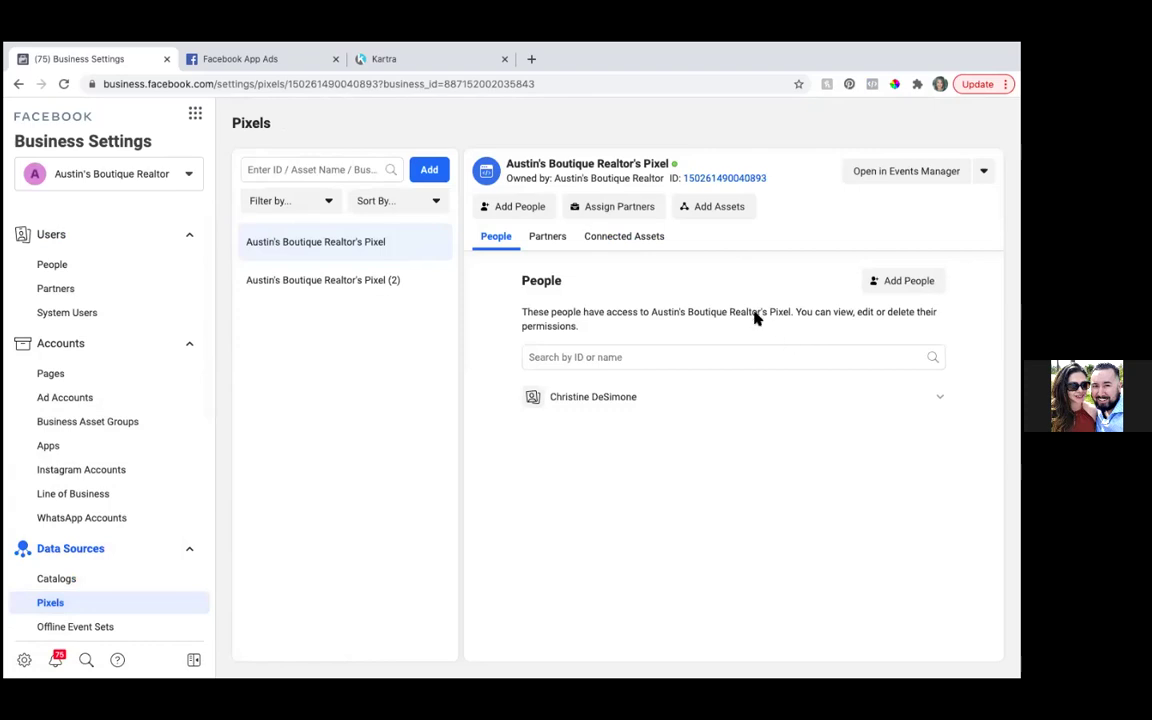
{"action": "left_click", "coordinate": [621, 238]}
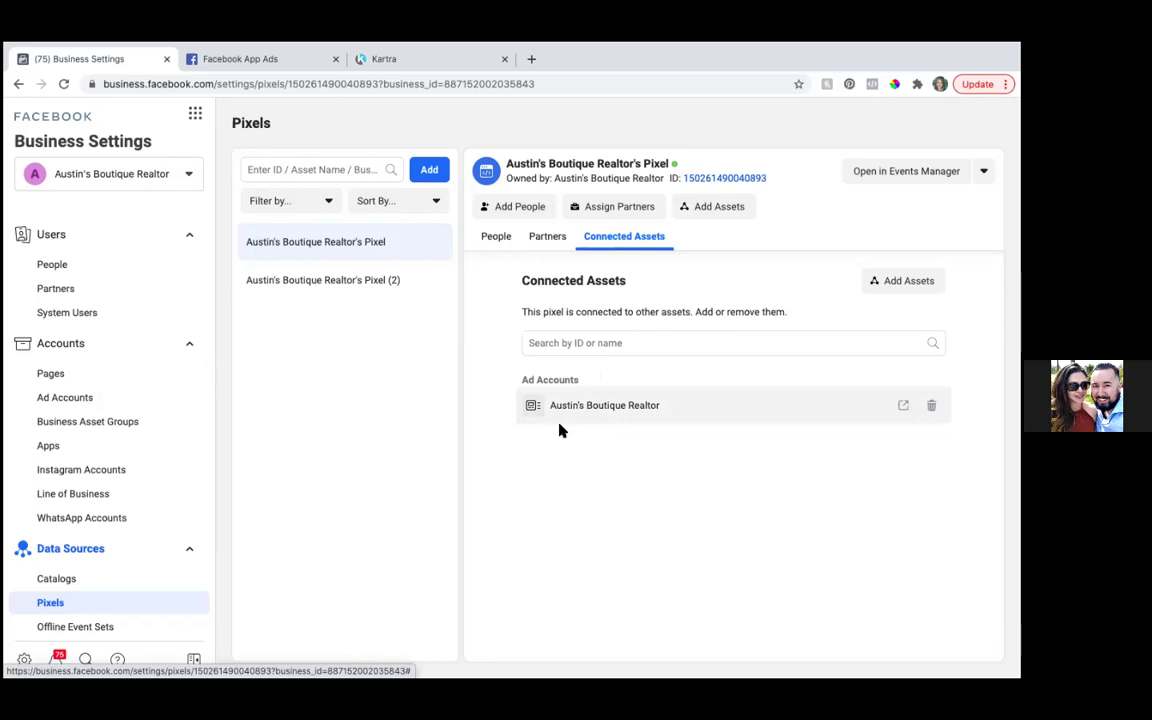
{"action": "left_click", "coordinate": [903, 280]}
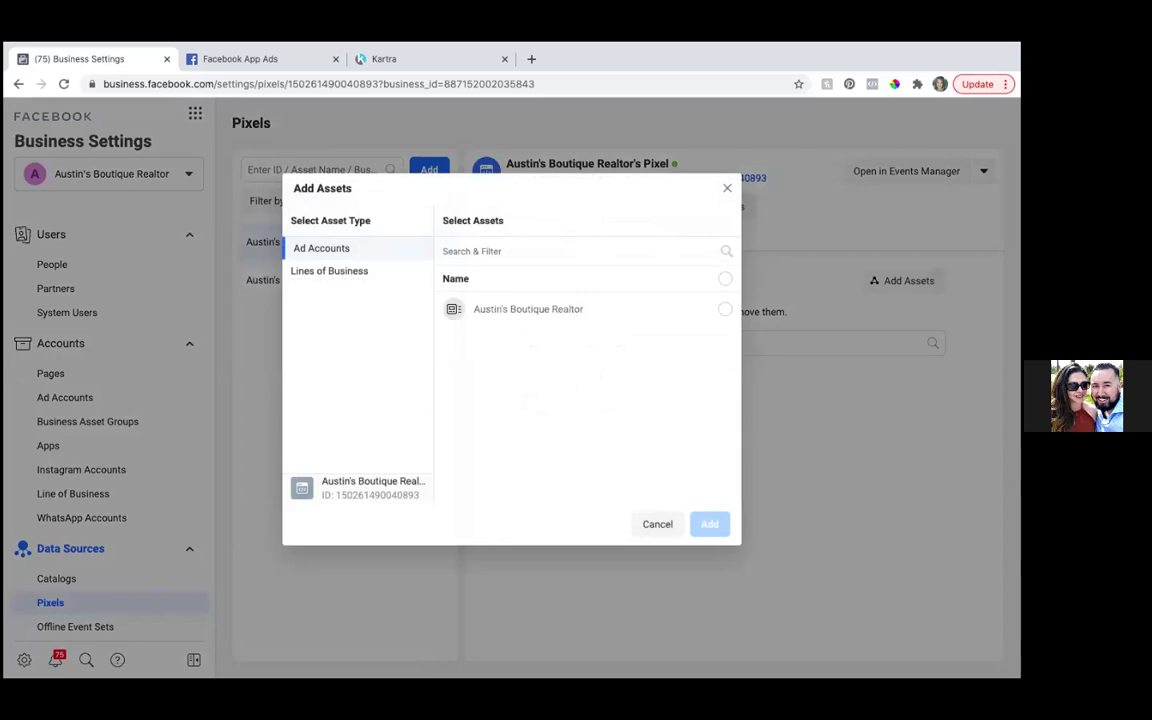
{"action": "left_click", "coordinate": [727, 192]}
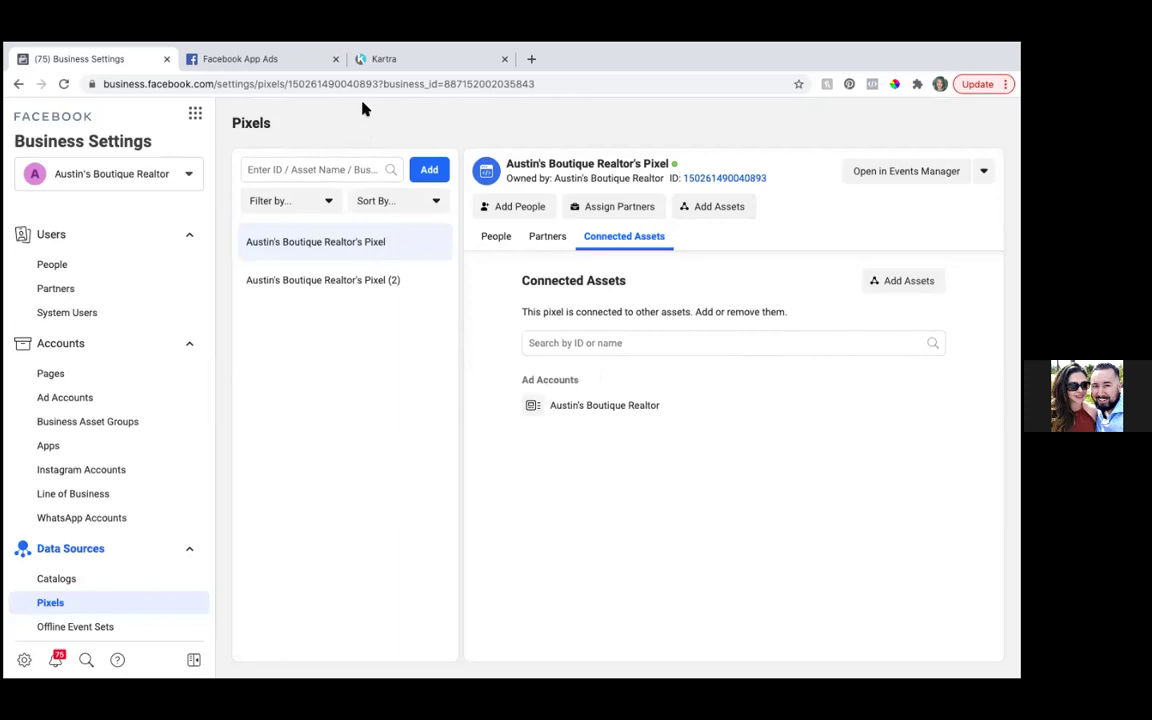
Return to Ads Manager's campaigns list, which now shows A Day in the Life Car among five campaigns
{"action": "mouse_move", "coordinate": [638, 46]}
{"action": "left_click", "coordinate": [196, 115]}
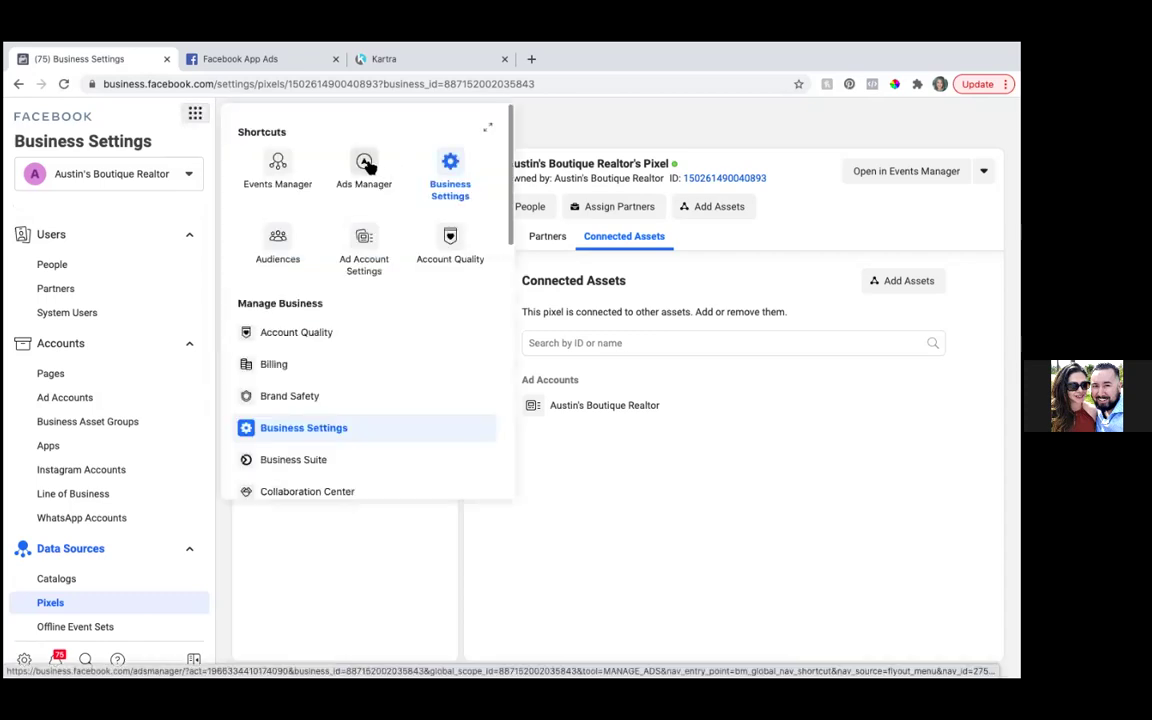
{"action": "left_click", "coordinate": [366, 165]}
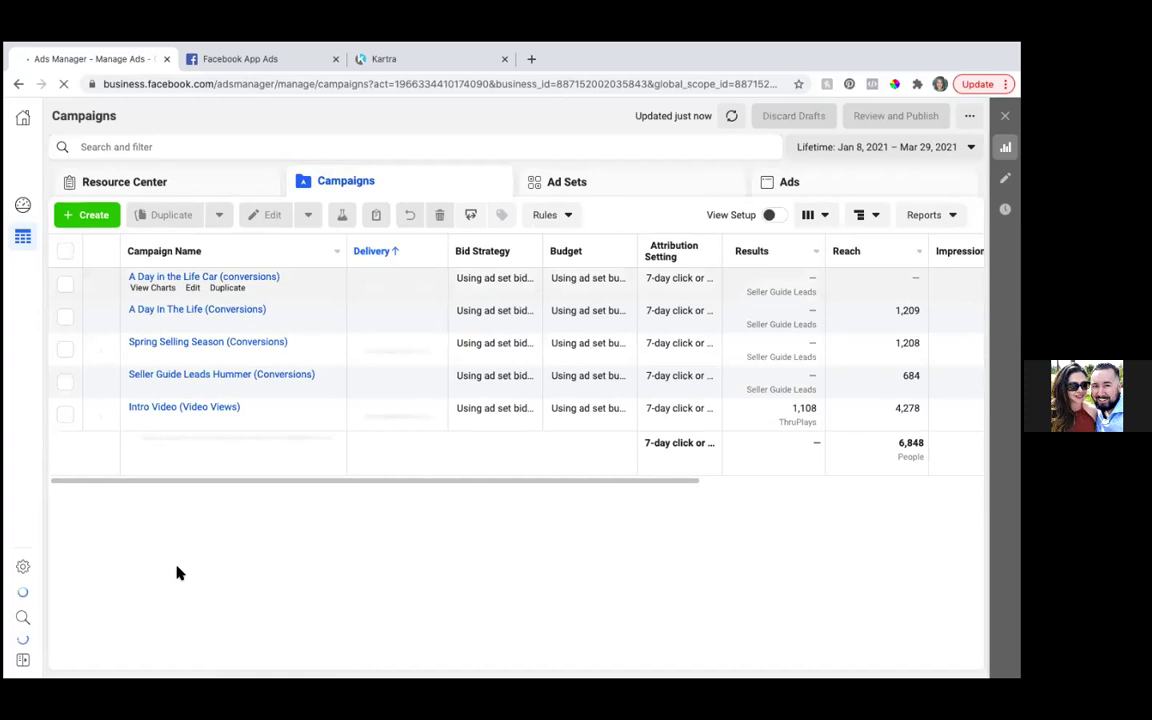
{"action": "mouse_move", "coordinate": [213, 357]}
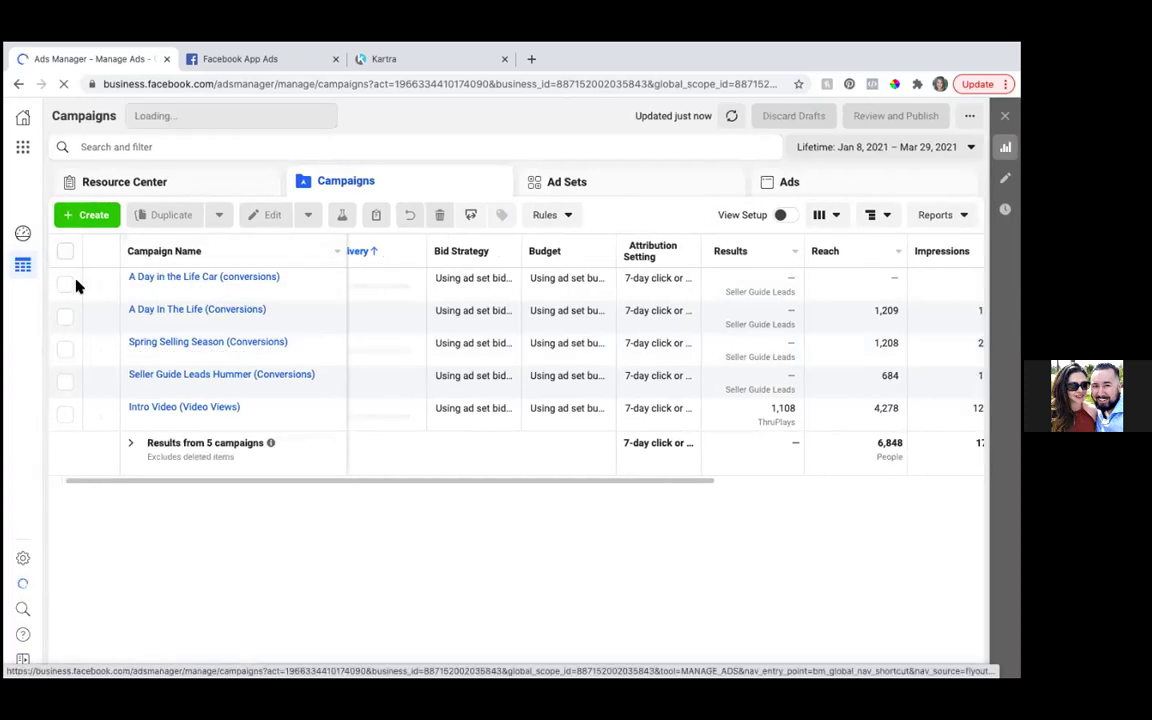
{"action": "mouse_move", "coordinate": [70, 290]}
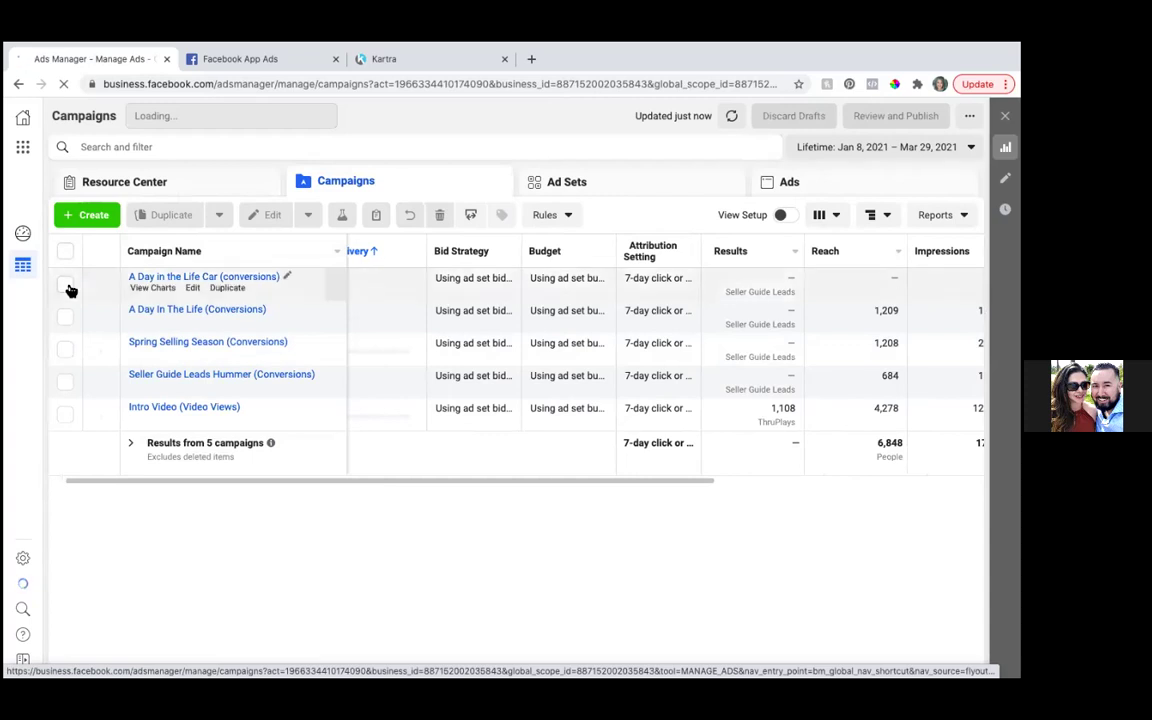
Filter to the A Day in the Life Car campaign and view its ad sets, then its ads
{"action": "left_click", "coordinate": [66, 285]}
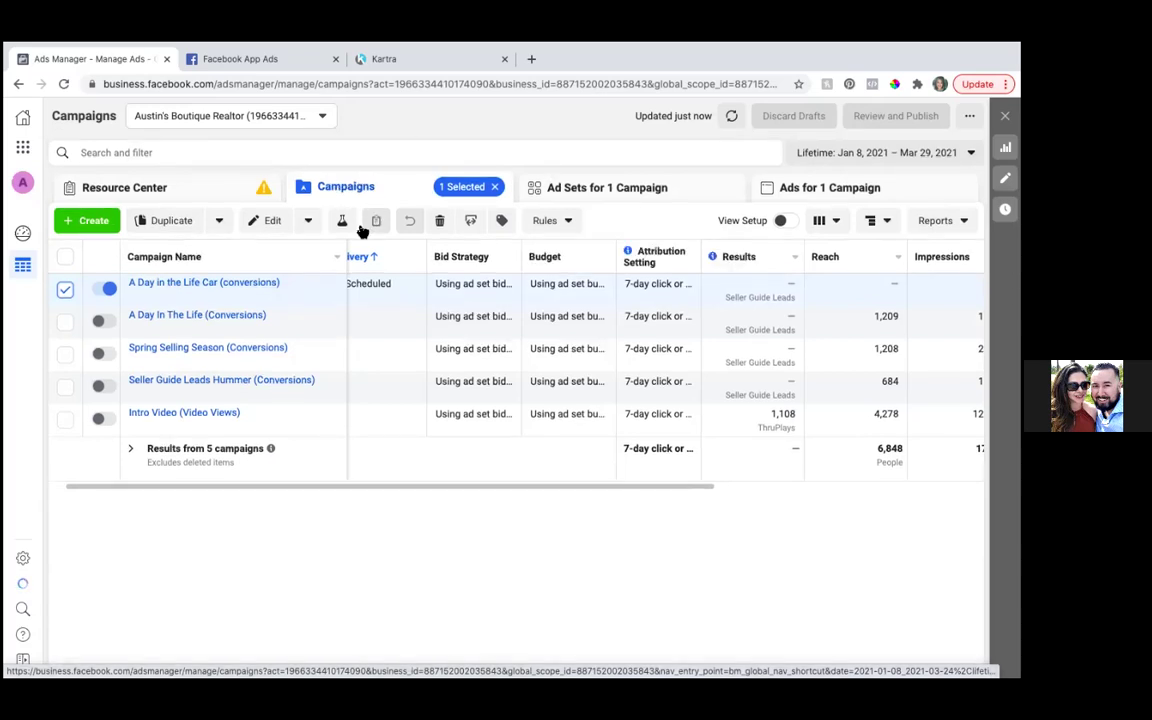
{"action": "left_click", "coordinate": [622, 189]}
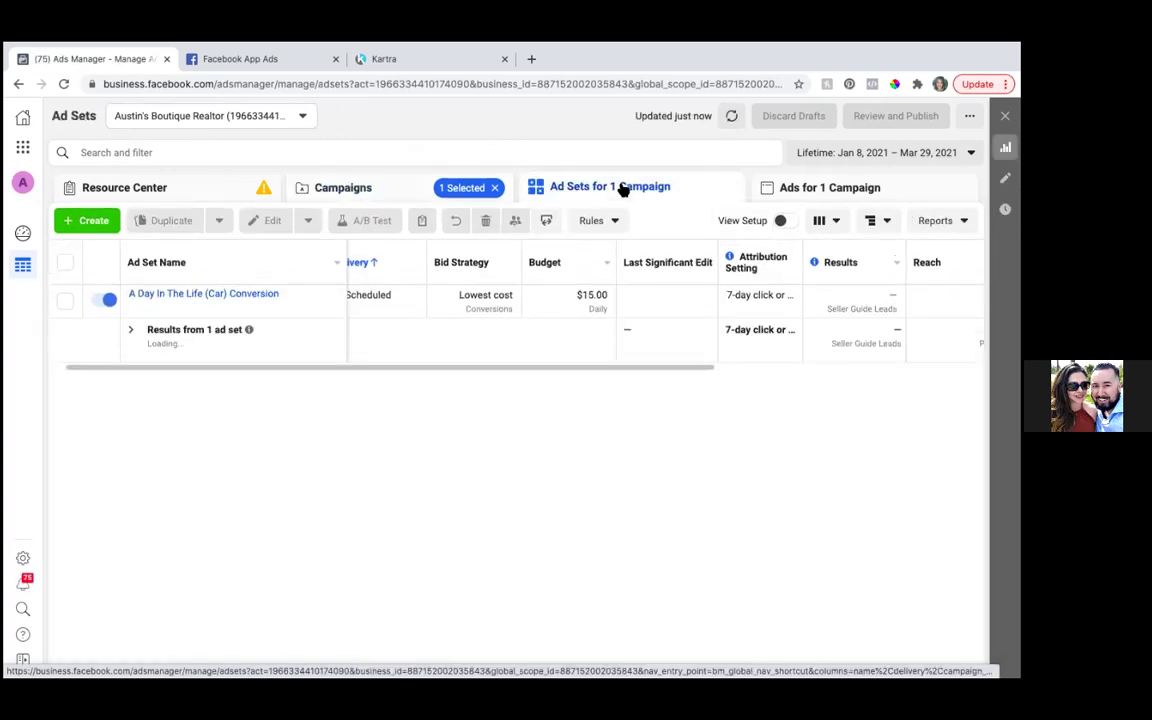
{"action": "left_click", "coordinate": [840, 196]}
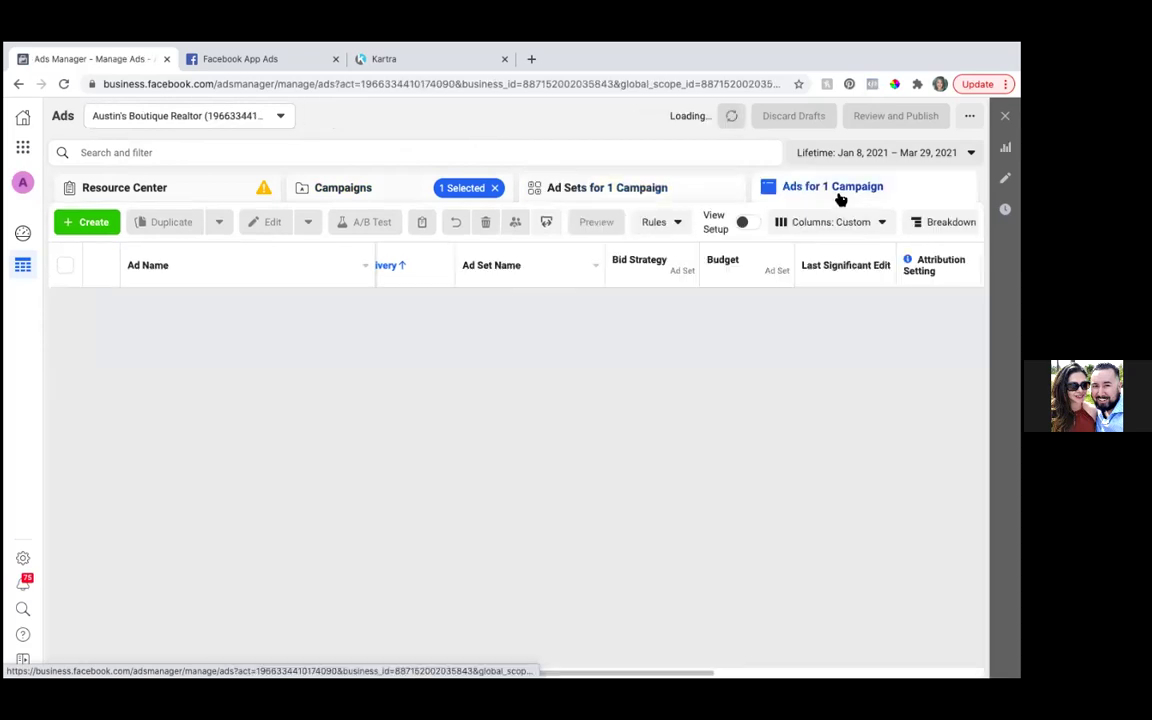